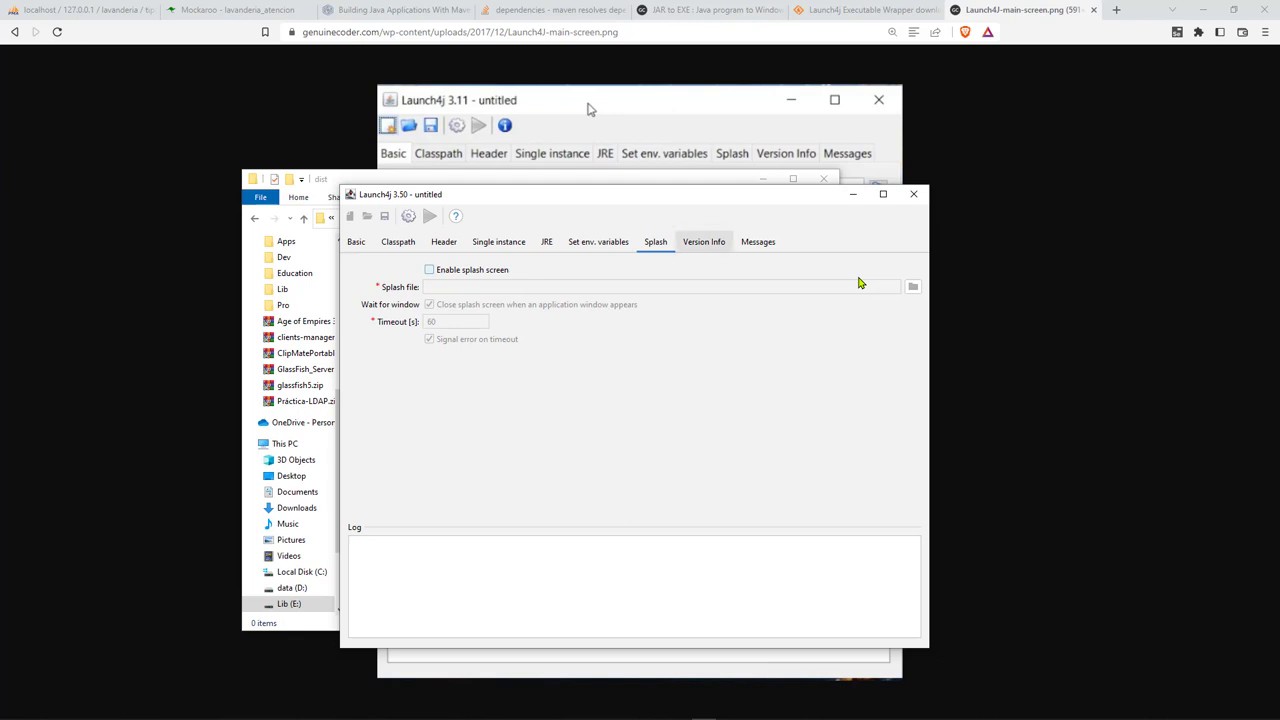
- Start building the wrapper and set the configuration save location to E:\Dropbox\Pro\Cursos\Java-Curso\p010.lavanderia\dist
click(757, 241)
click(356, 241)
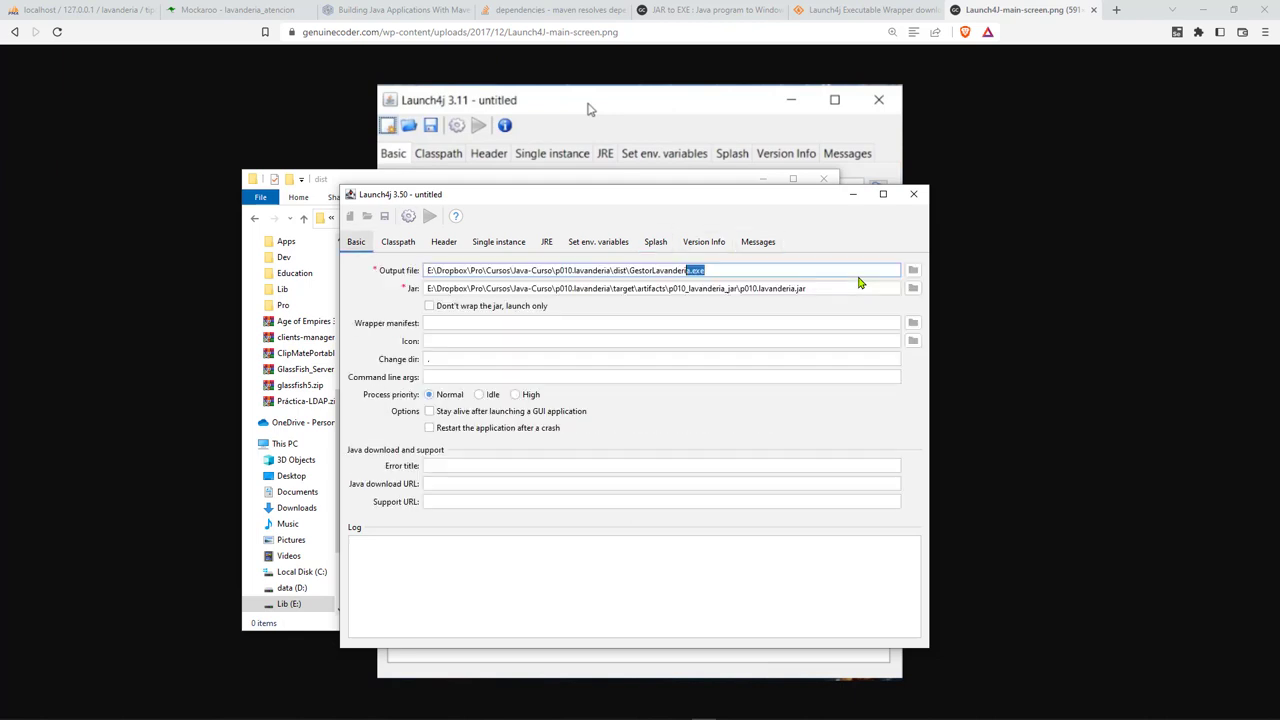
key(Home)
click(408, 216)
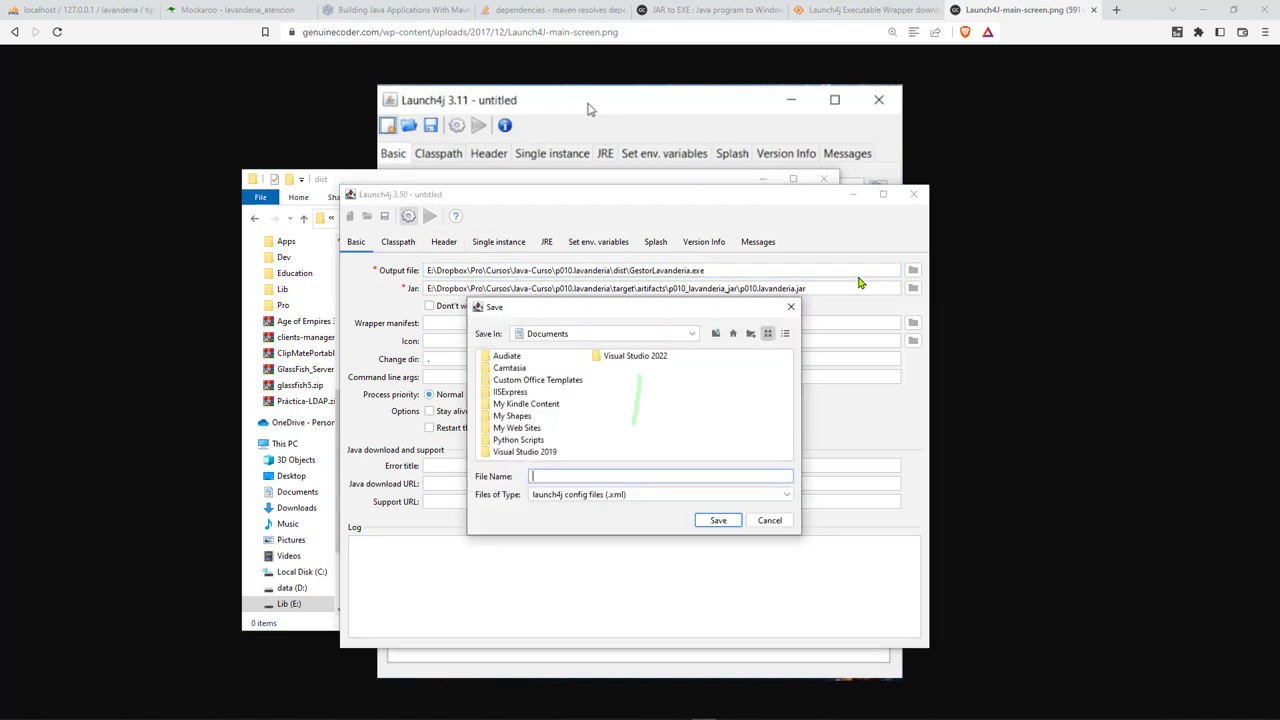
text(E:\Dropbox\Pro\Cursos\Java-Curso\p010.lavanderia\dist)
key(Return)
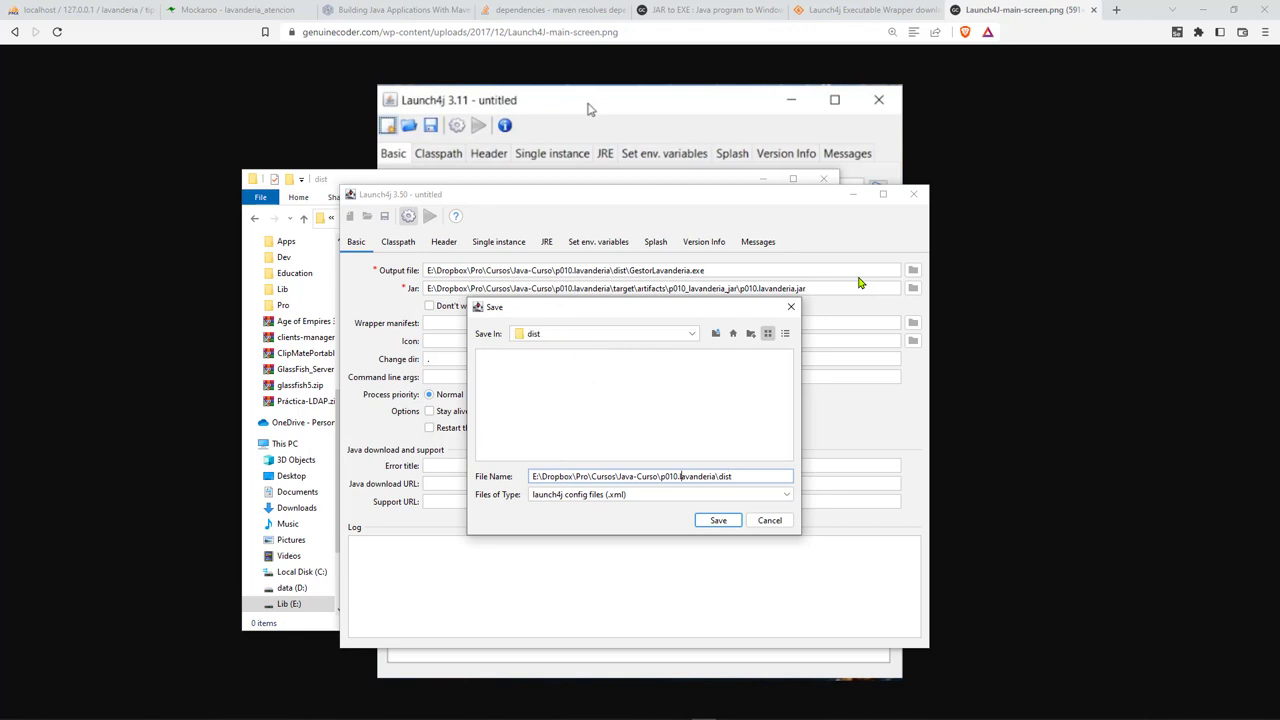
- Save the wrapper configuration file as GestorLavanderia in the dist folder
key(ctrl+a)
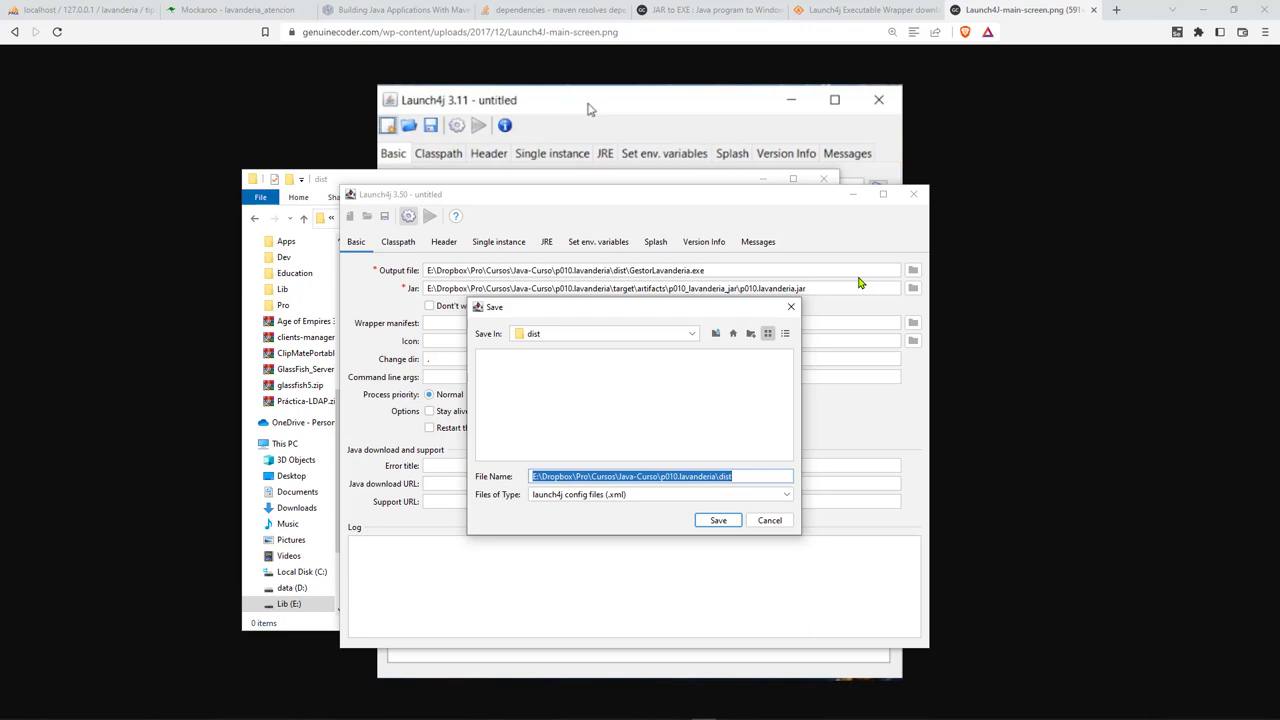
text(GestorLaavn)
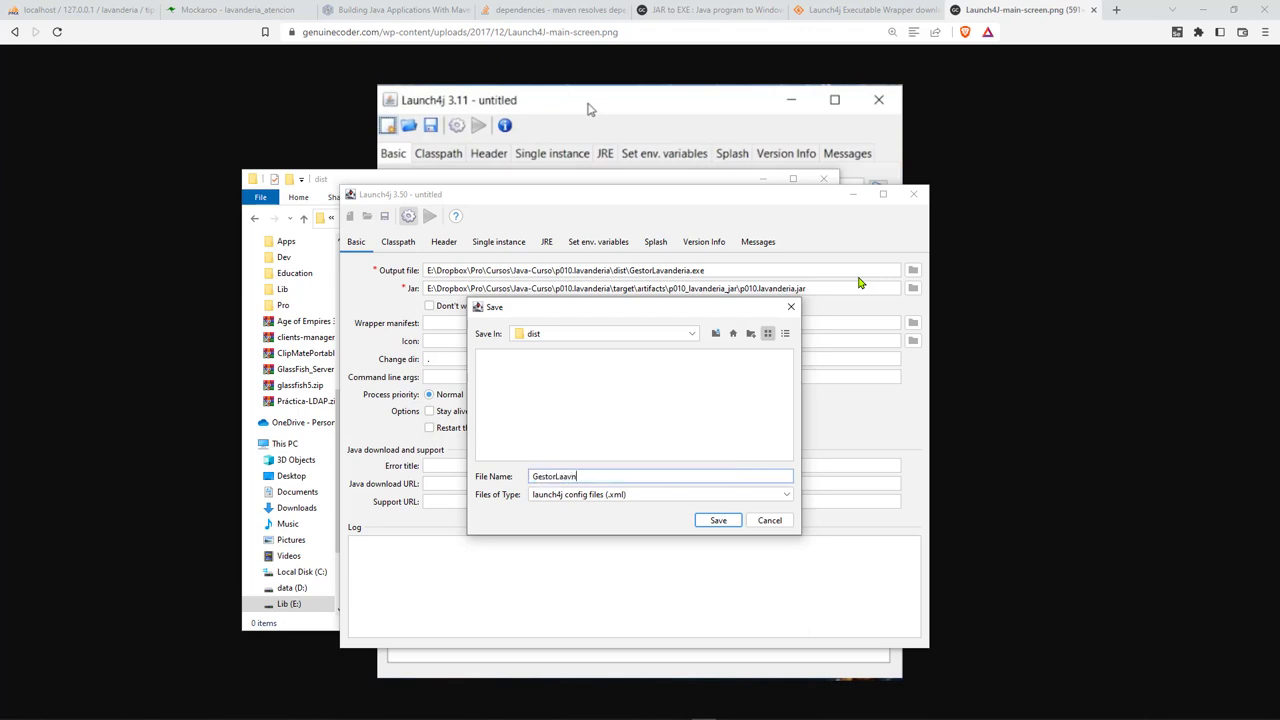
key(BackSpace)
key(BackSpace)
text(vanderia)
key(Return)
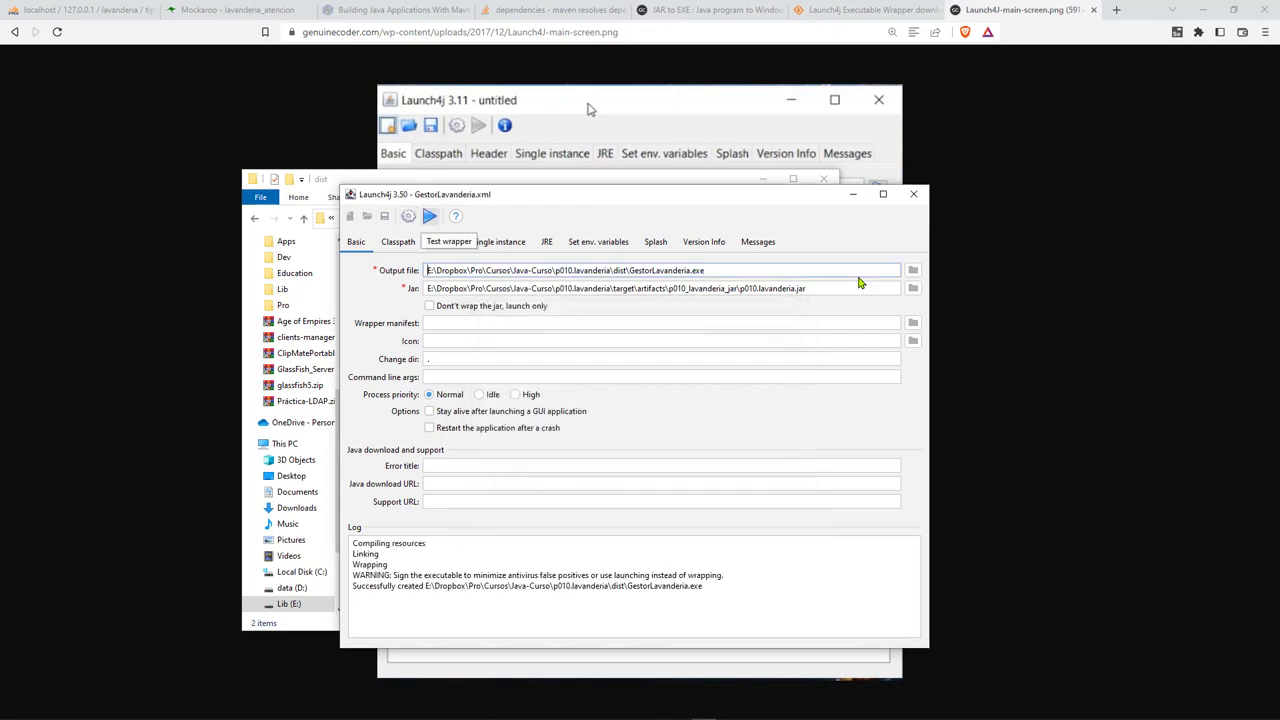
- Test-run the generated wrapper, close the launched application and rebuild the wrapper
click(429, 216)
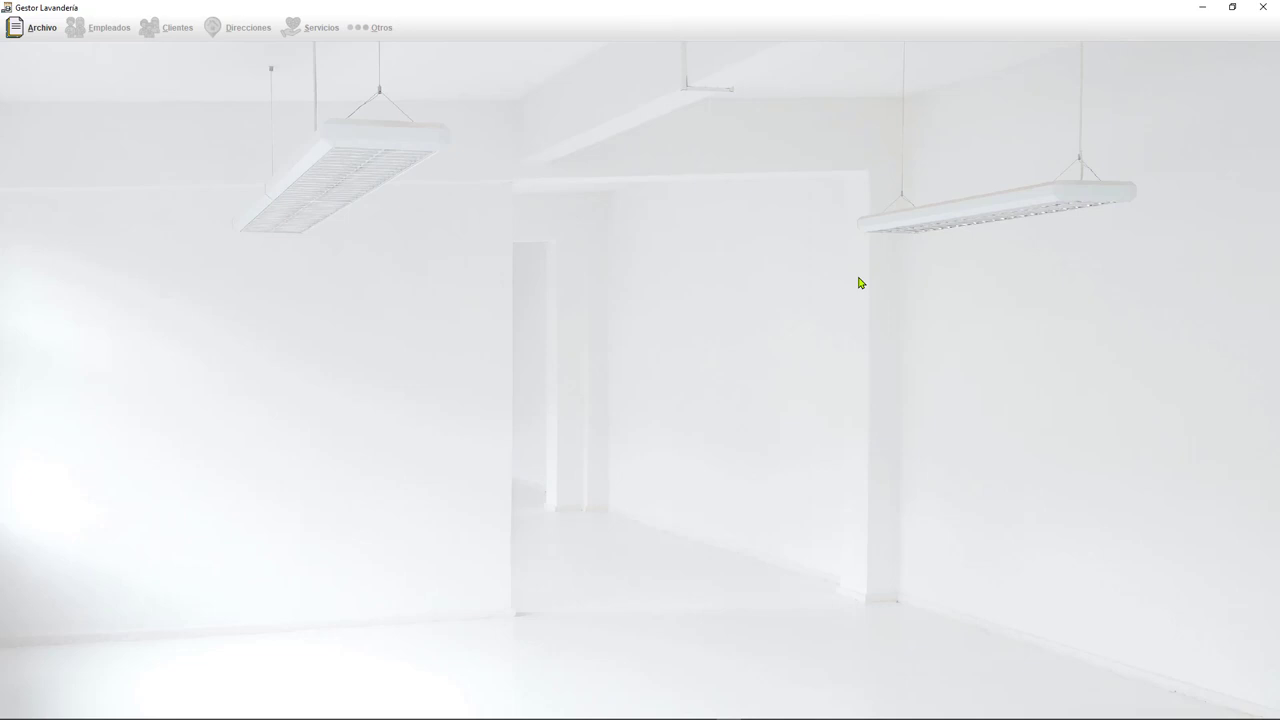
key(alt+F4)
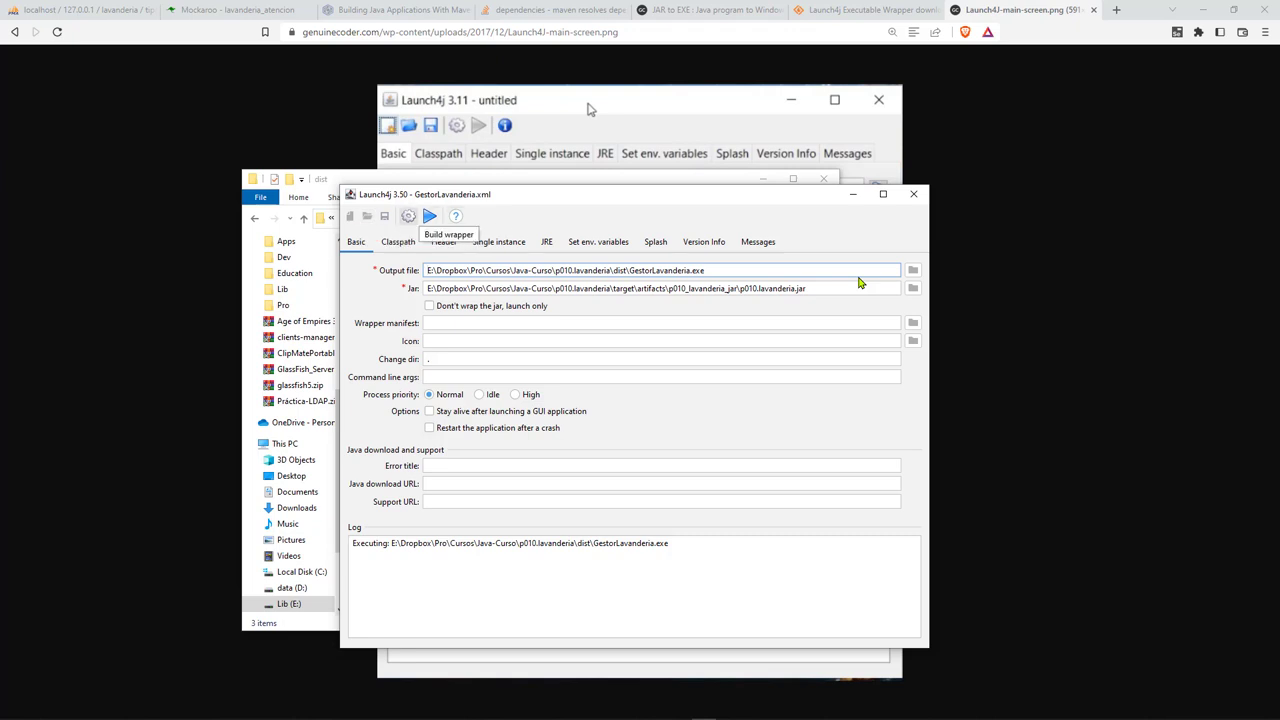
click(408, 216)
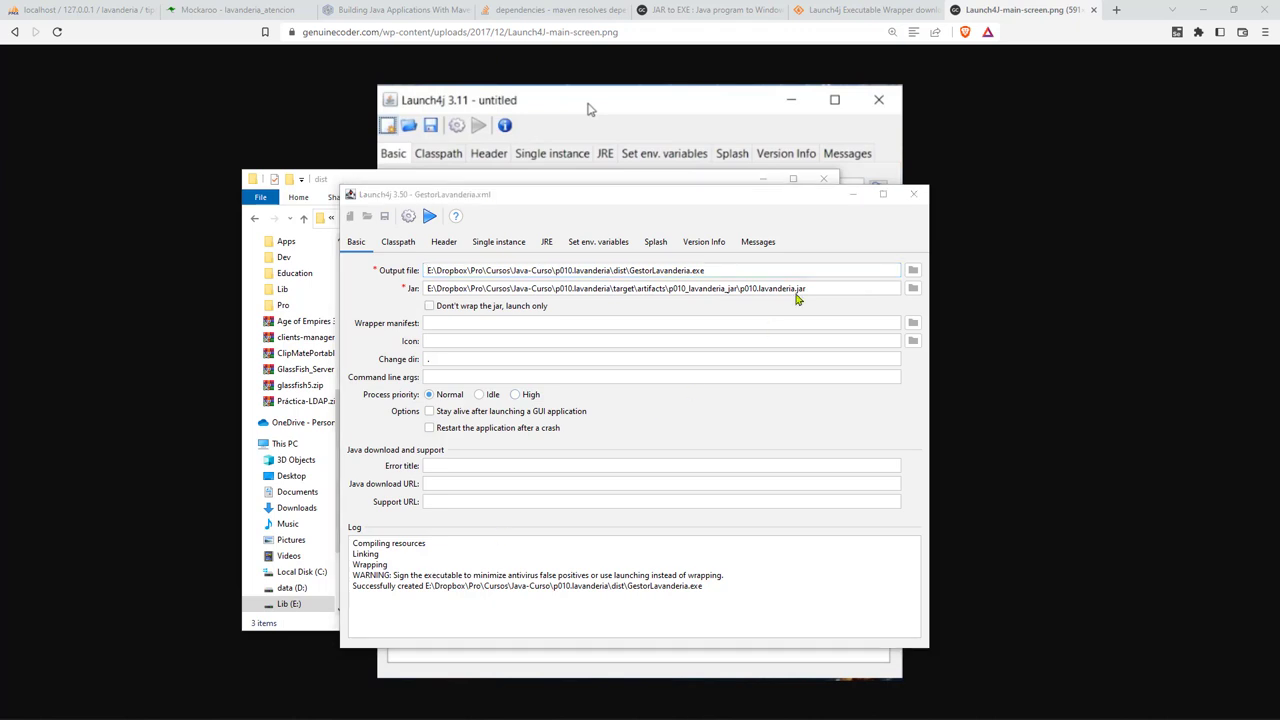
- Run GestorLavanderia.exe from the dist folder in File Explorer, and exit the application confirming the exit
key(alt+Tab)
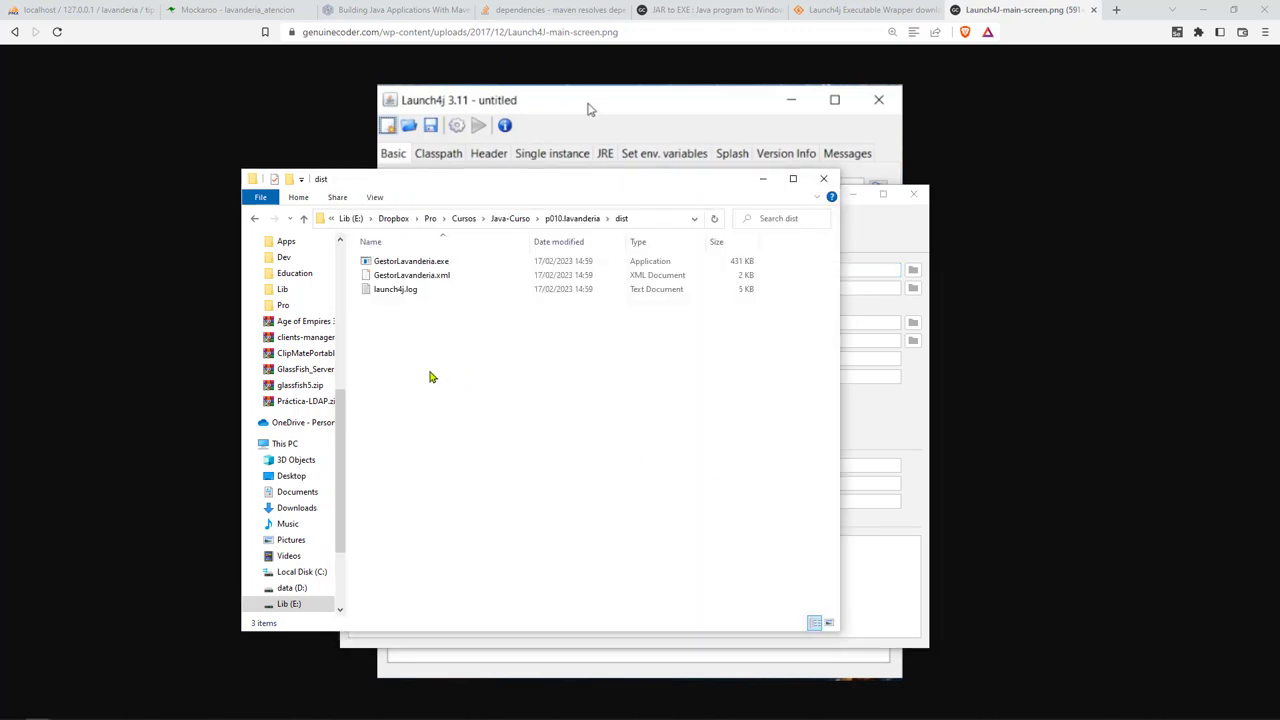
click(424, 264)
click(426, 276)
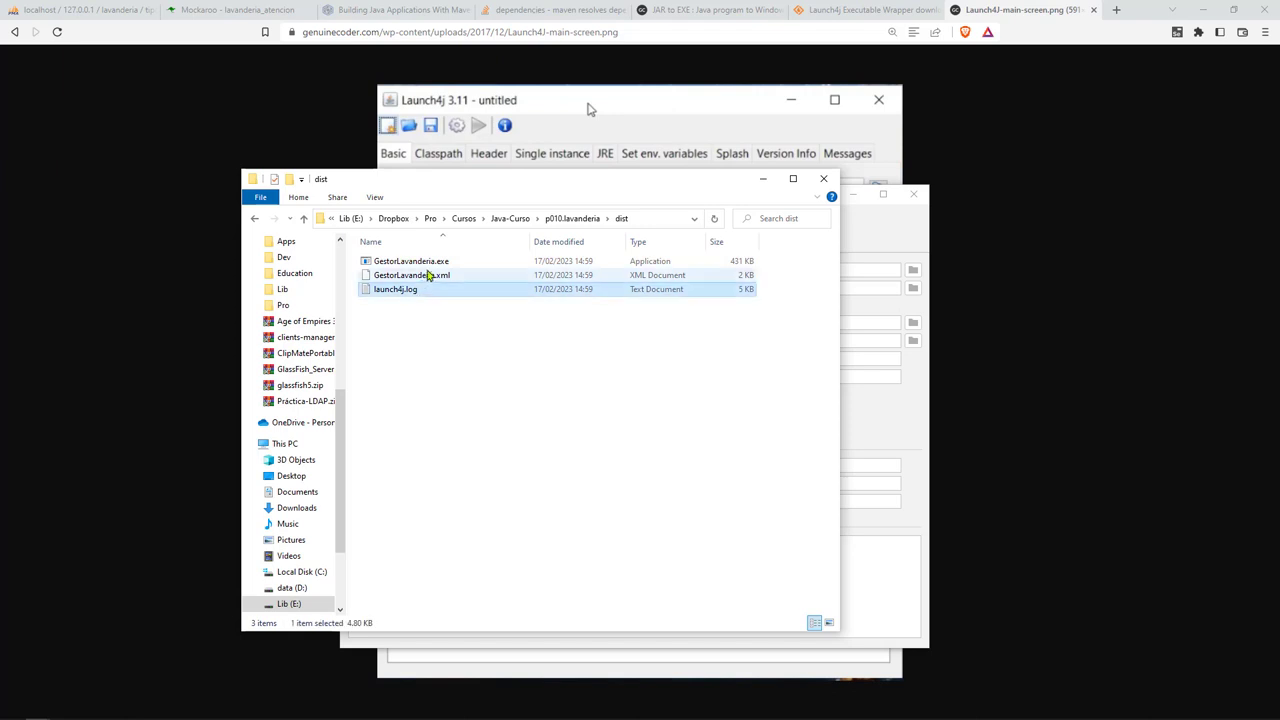
click(424, 264)
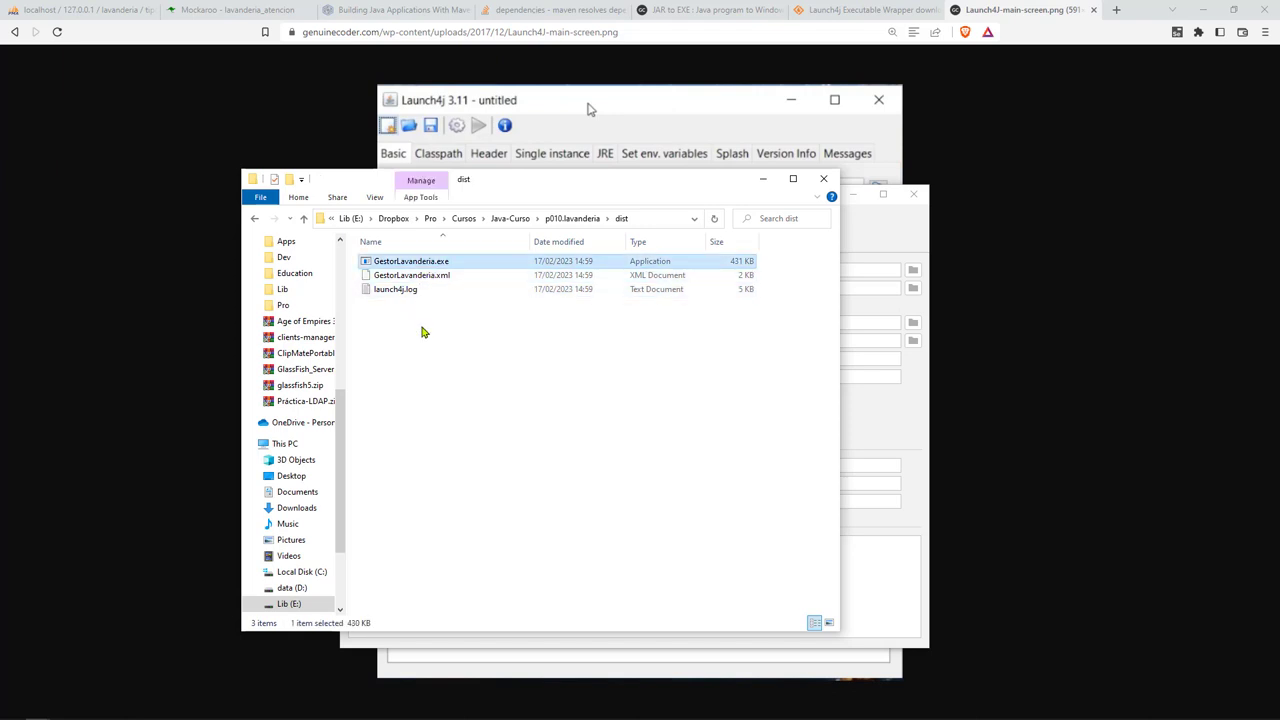
double_click(440, 268)
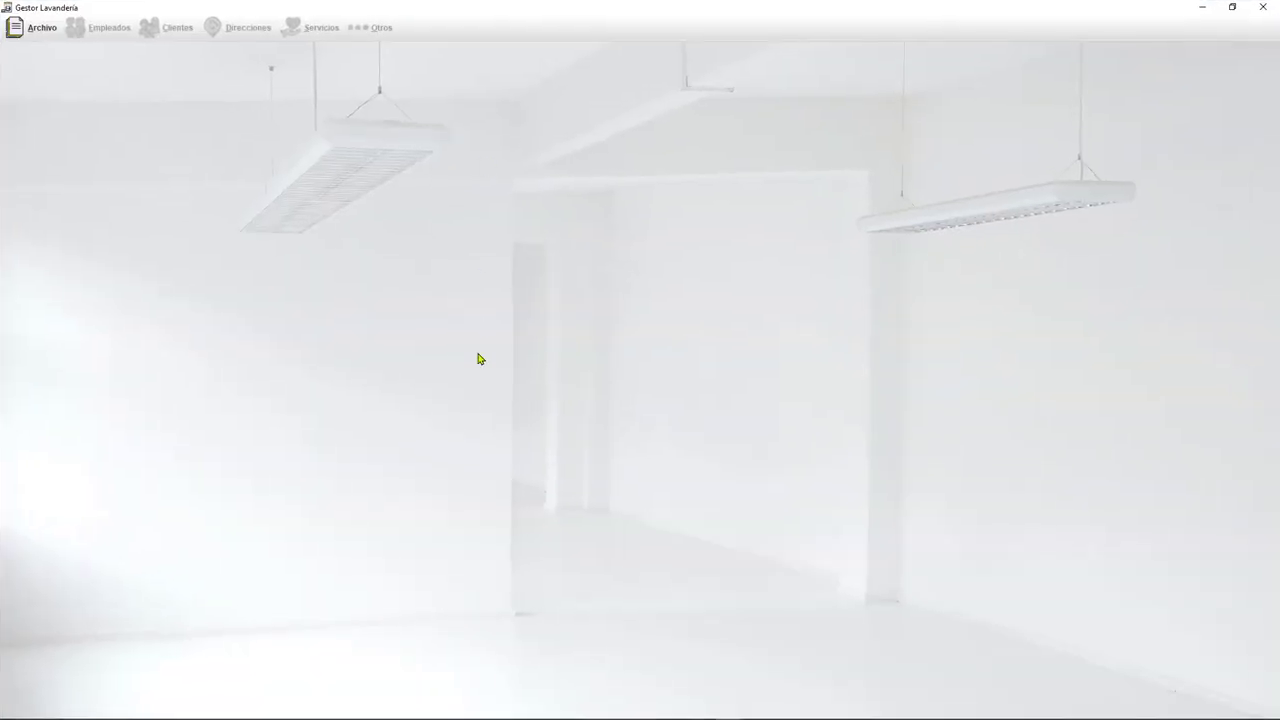
click(1262, 7)
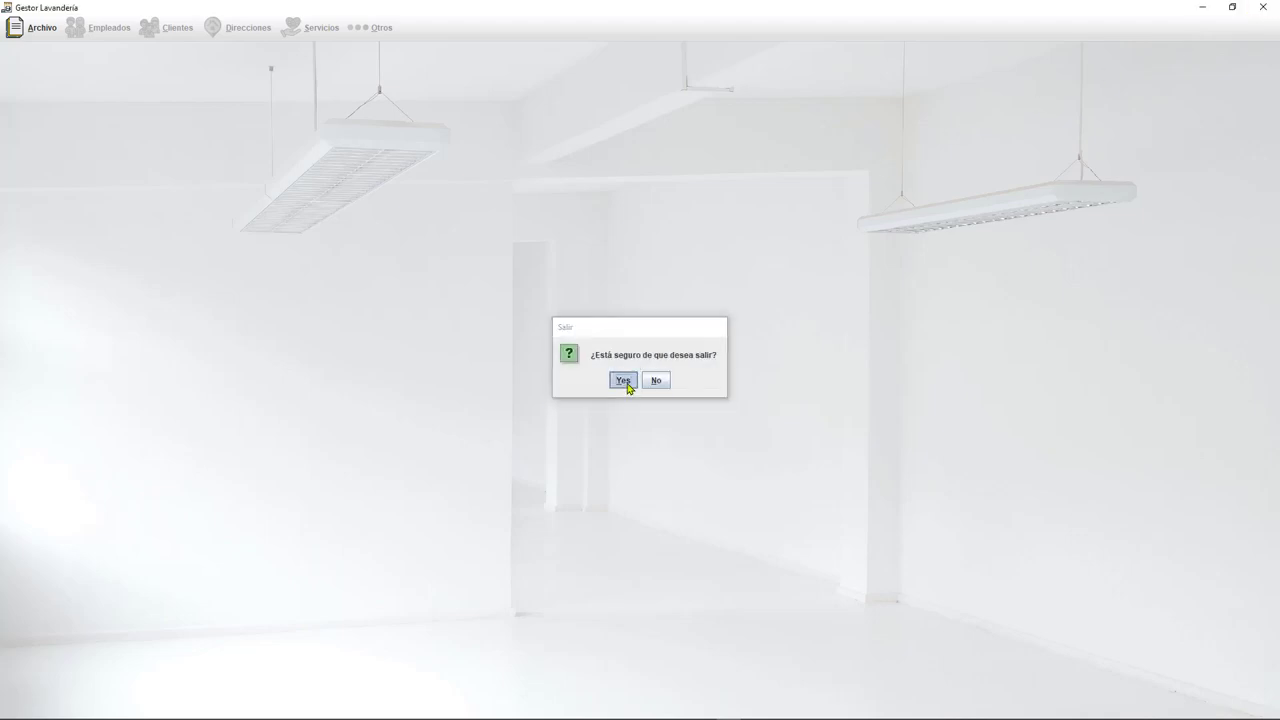
click(624, 381)
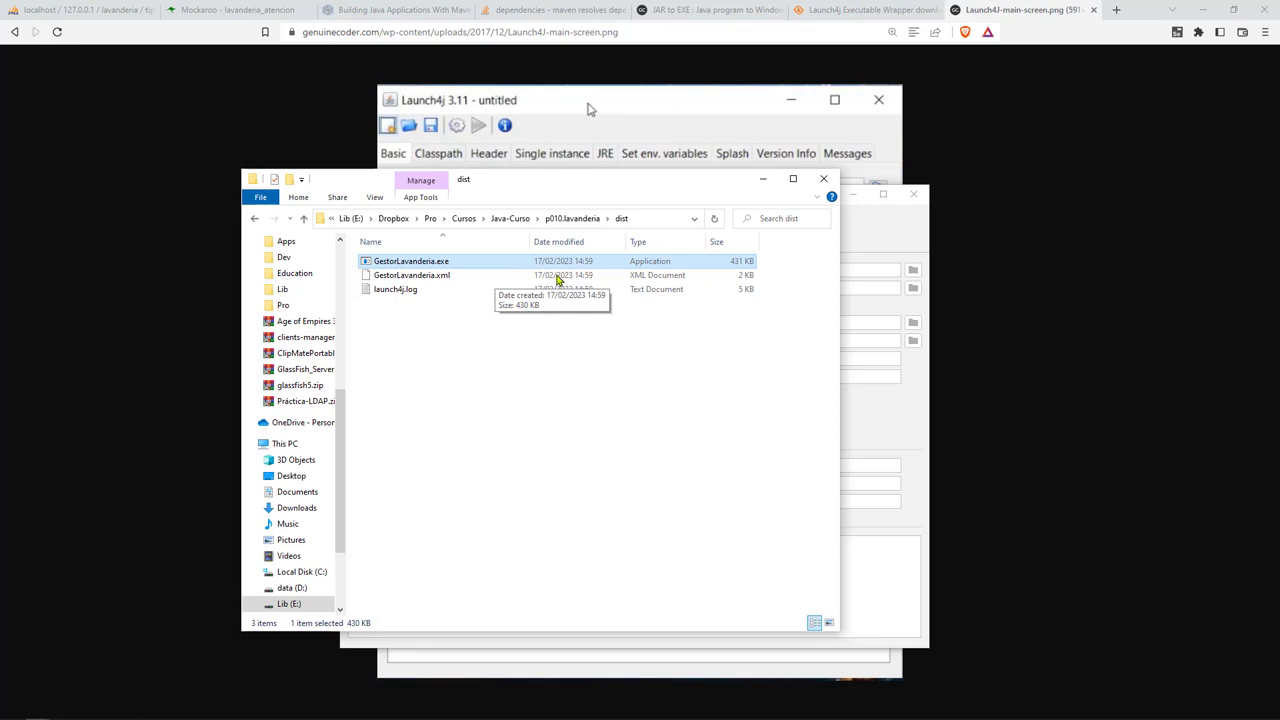
- Switch back to Launch4j and examine the splash screen options and the jar libraries listed in the custom classpath
click(860, 246)
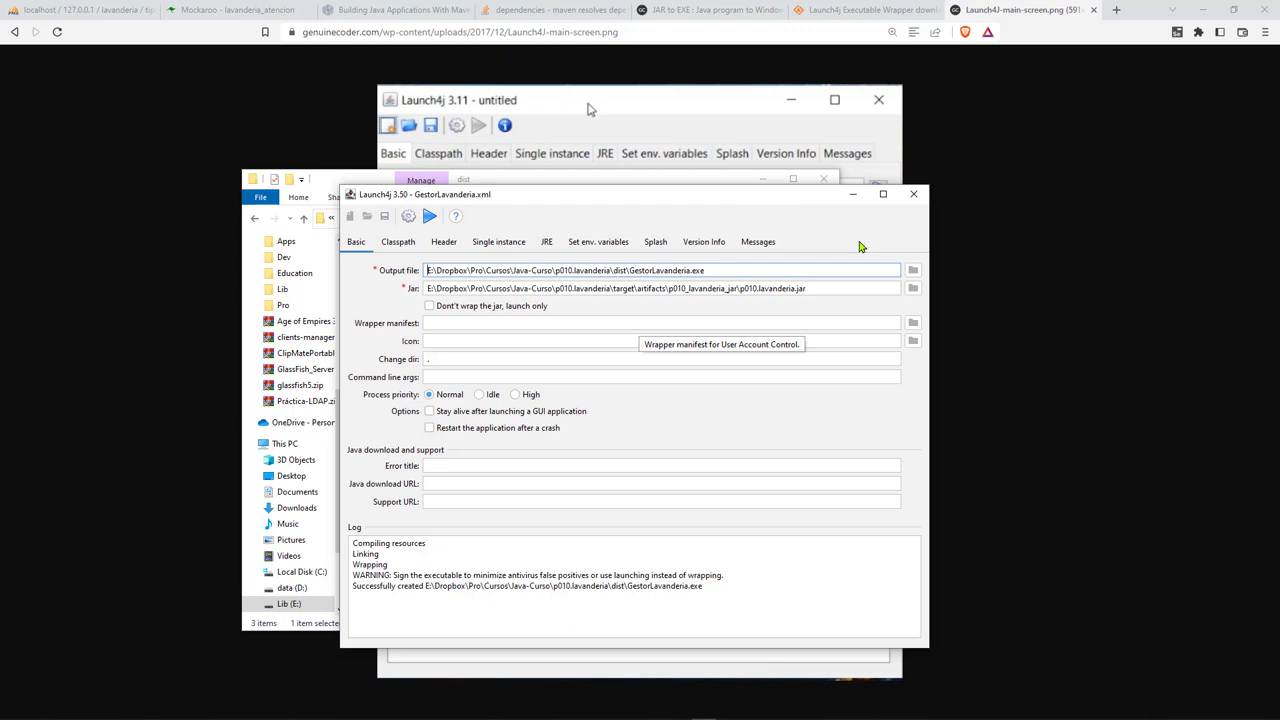
click(655, 241)
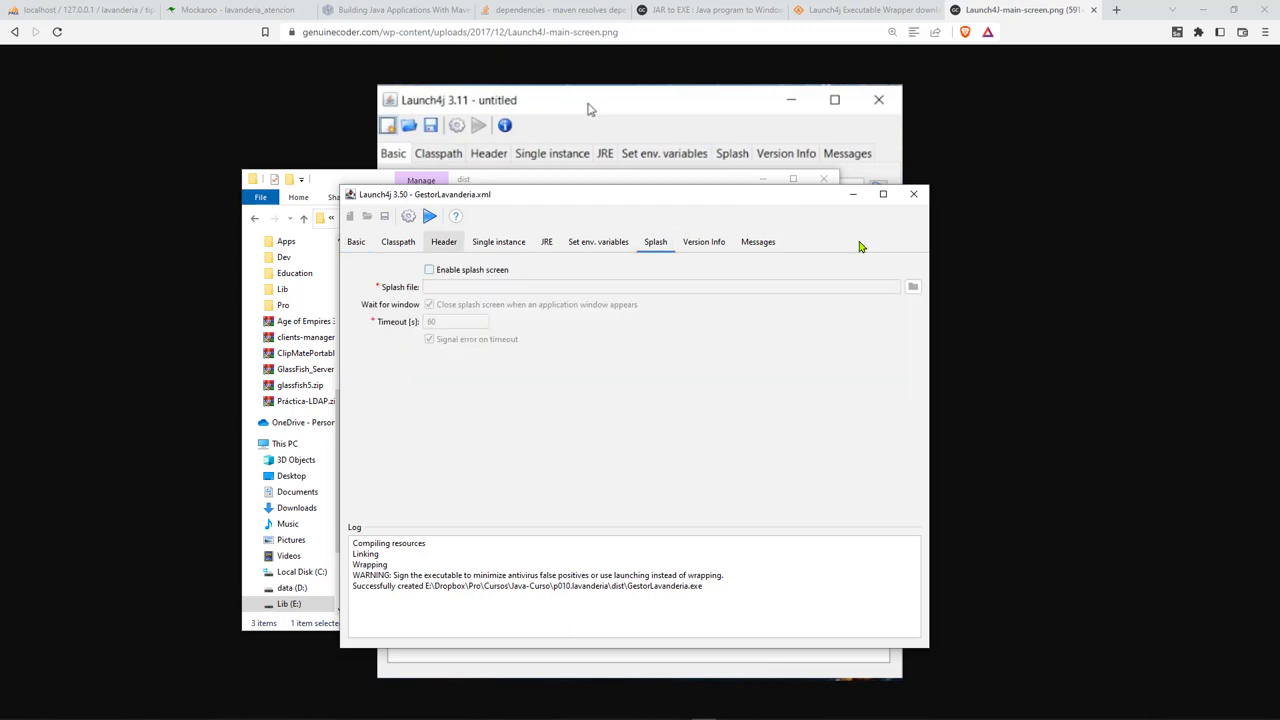
click(356, 241)
key(ctrl+Page_Down)
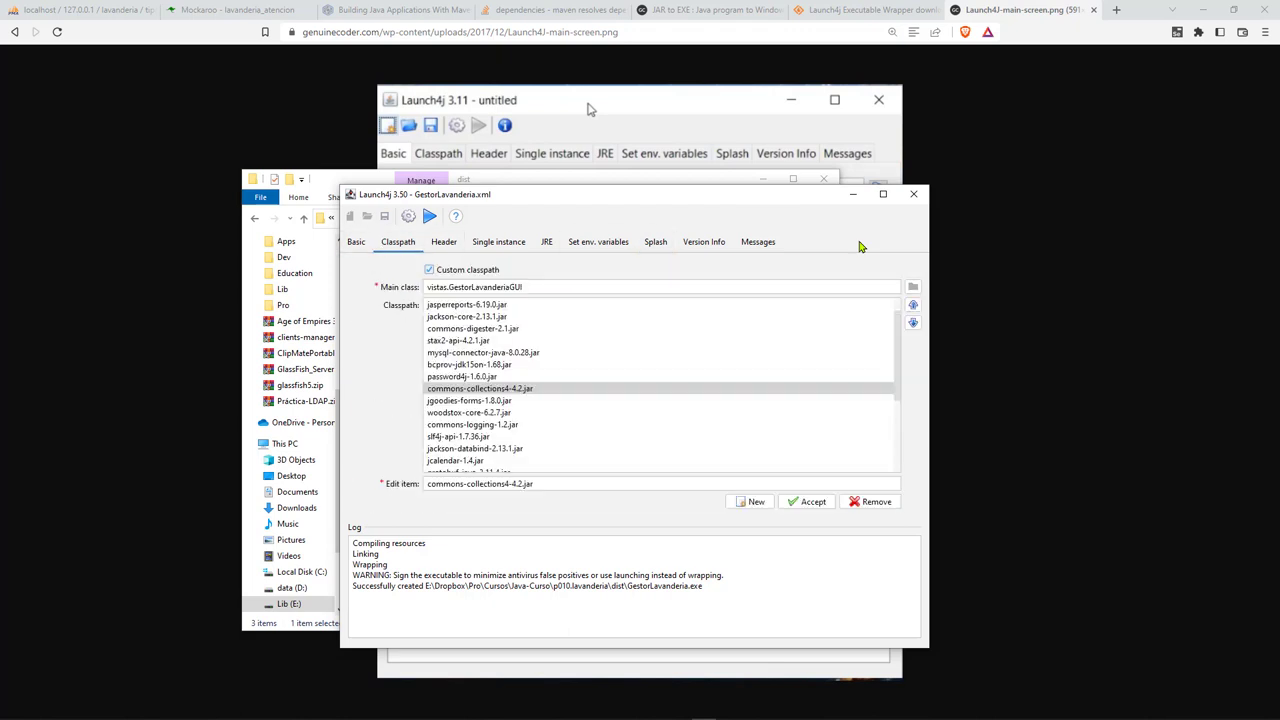
key(Down)
key(Down)
key(Down)
key(Down)
key(Down)
key(Down)
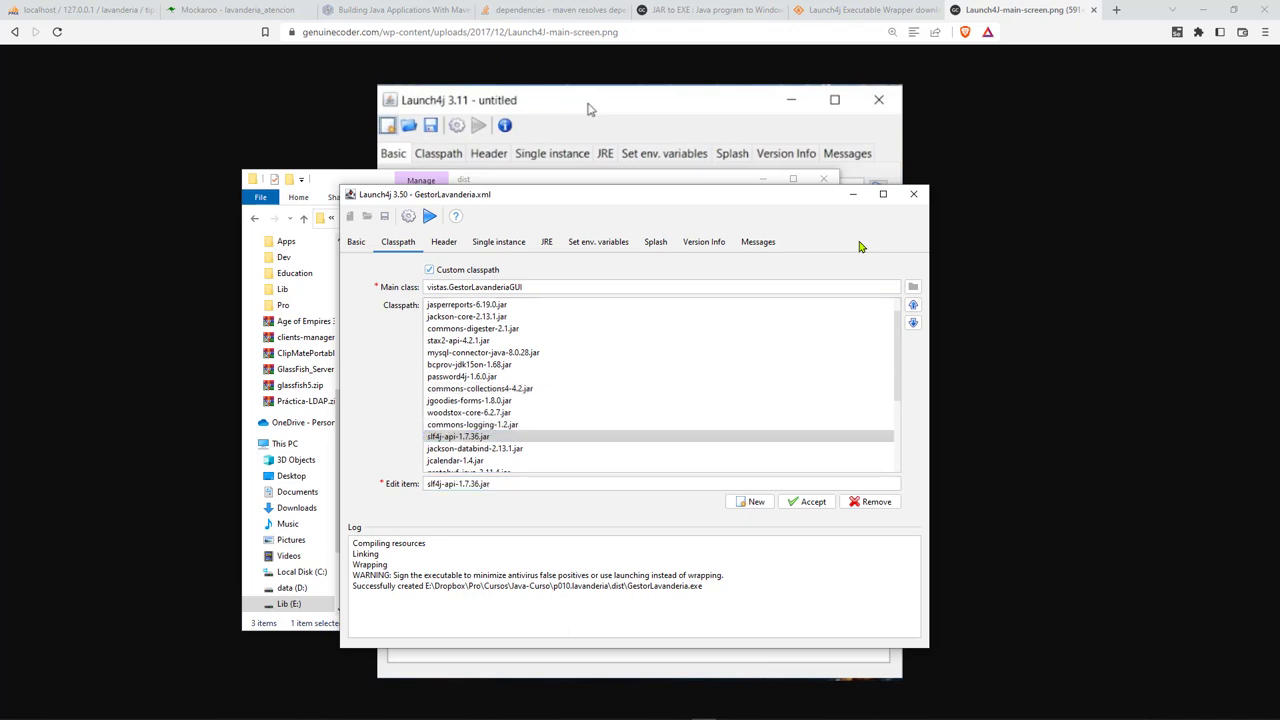
key(Home)
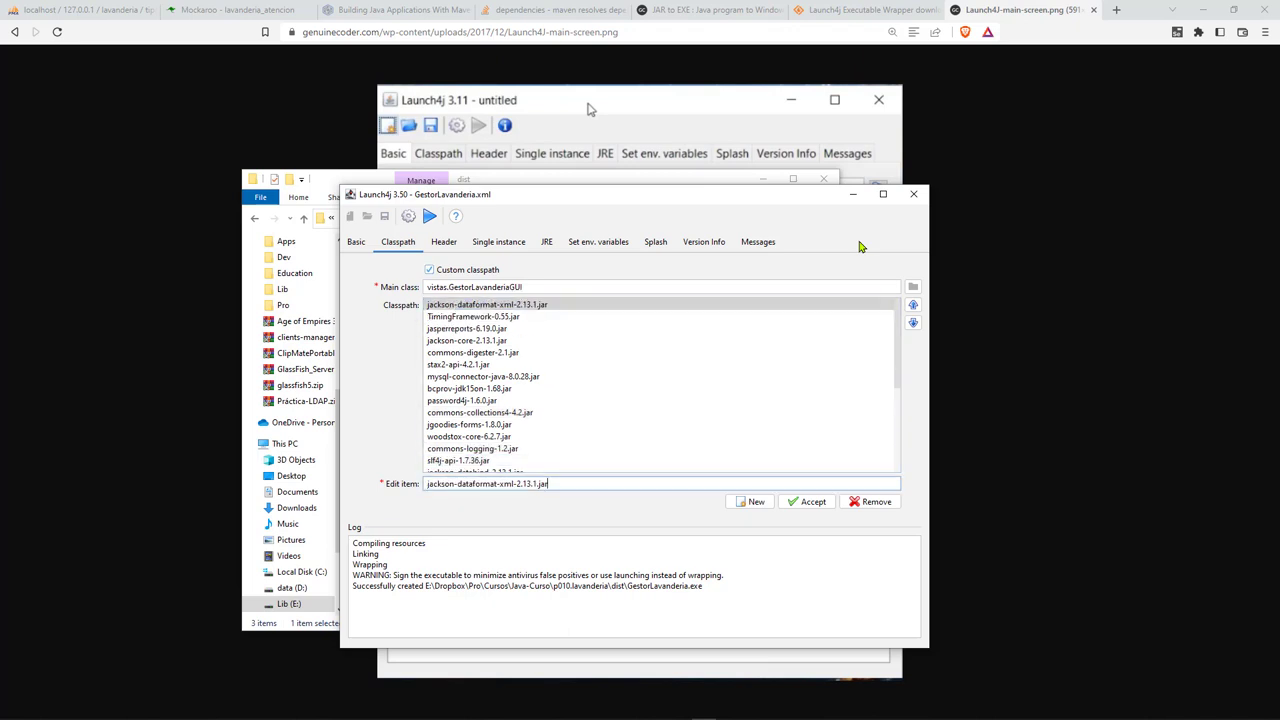
key(Down)
key(Down)
key(Down)
key(Down)
key(Down)
key(Down)
key(Down)
key(Down)
key(Down)
key(Down)
key(Down)
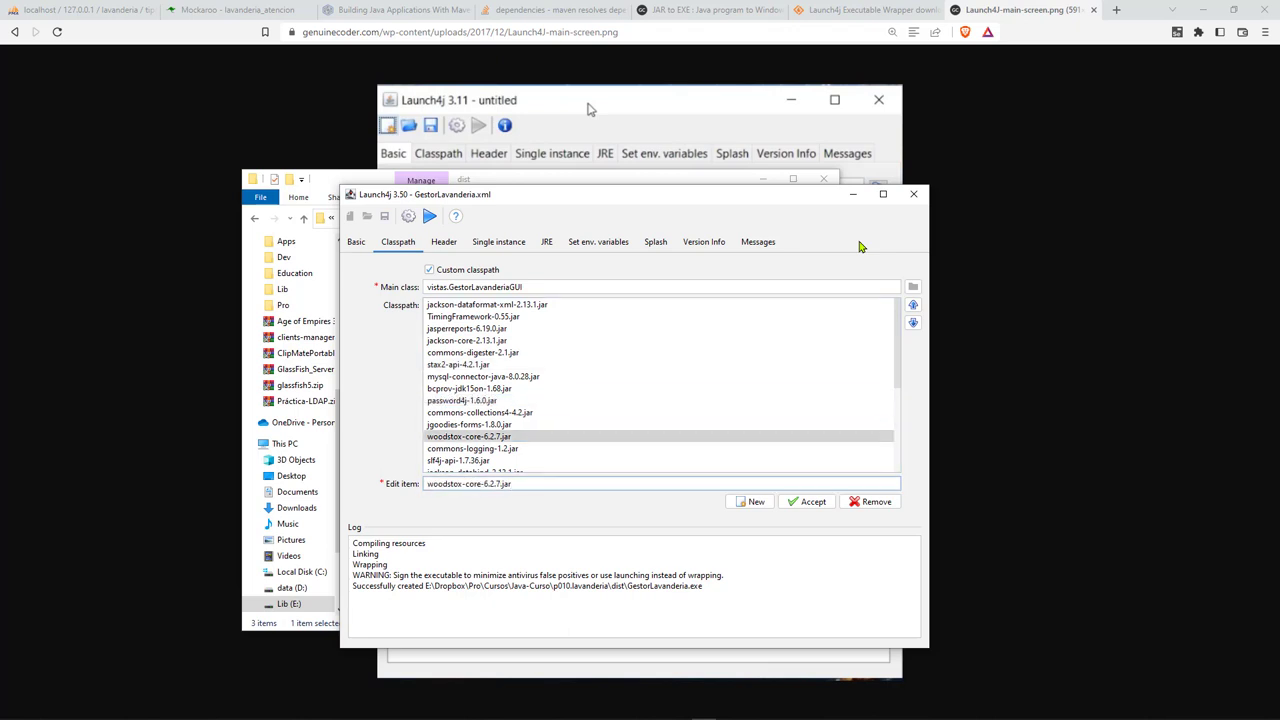
key(Down)
key(Down)
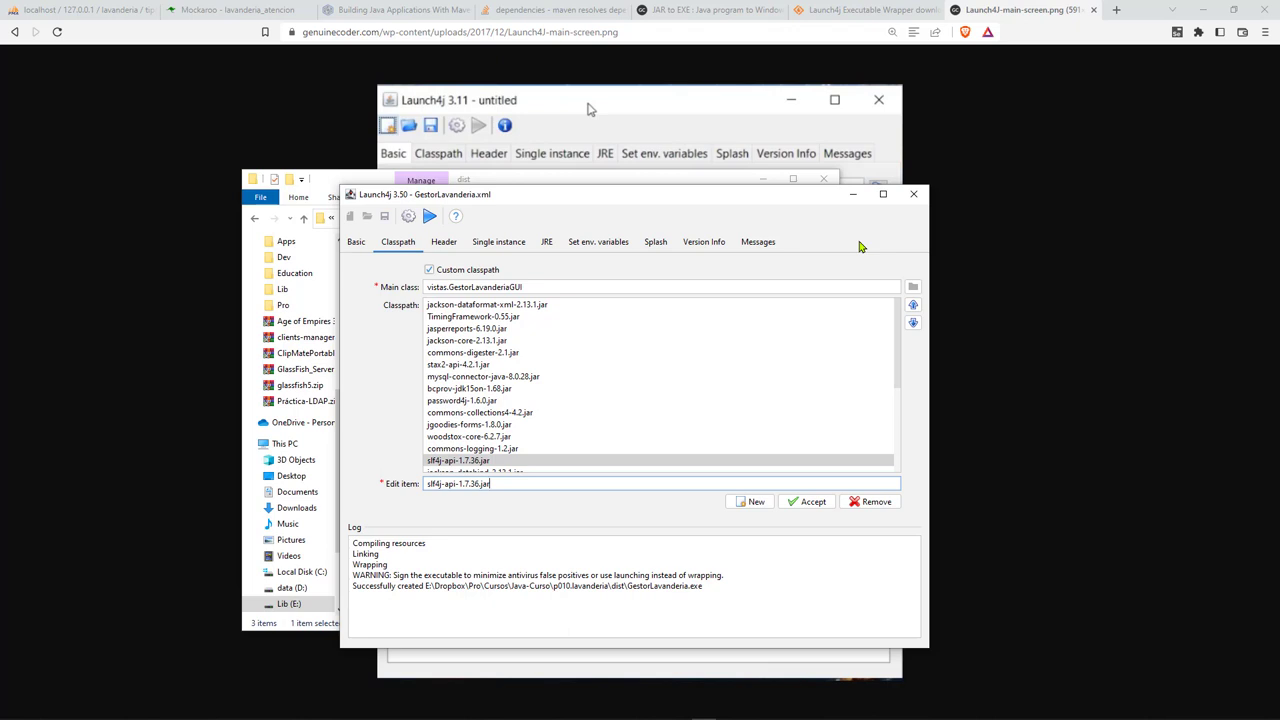
- Browse for the executable's icon in the p010.lavanderia folder, keeping the file type as Icon files (.ico)
click(356, 241)
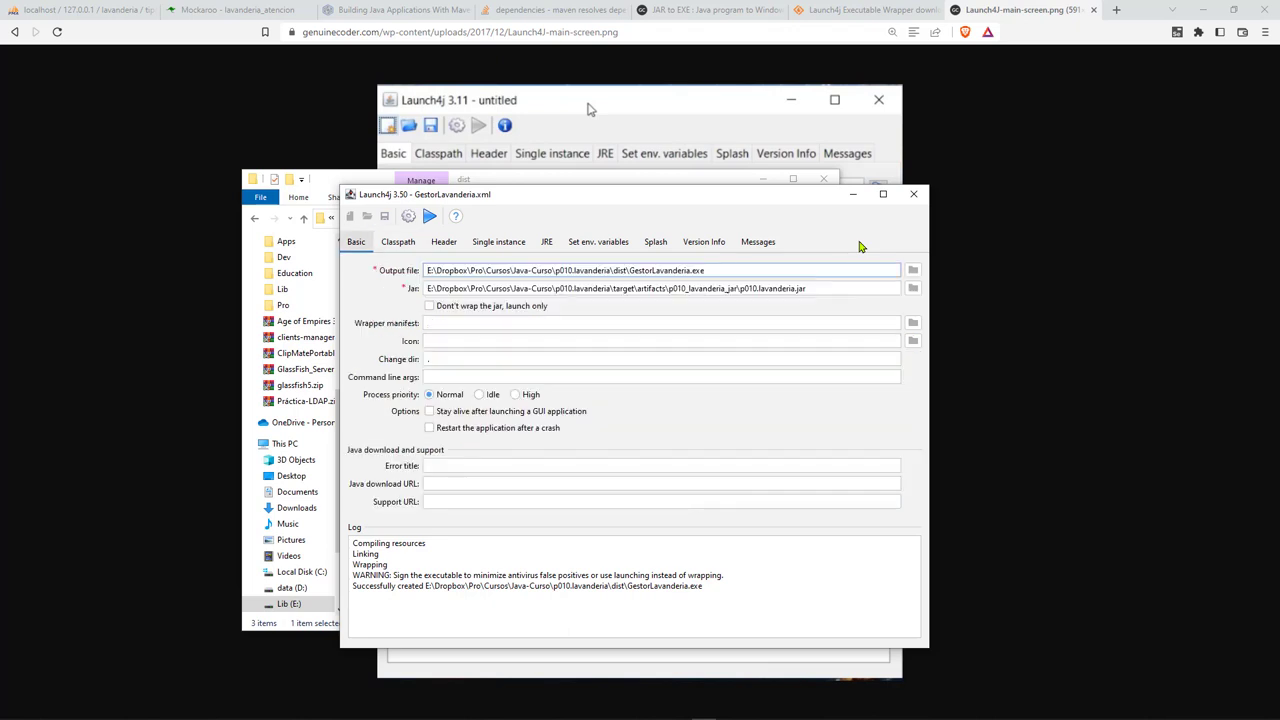
key(Tab)
click(660, 341)
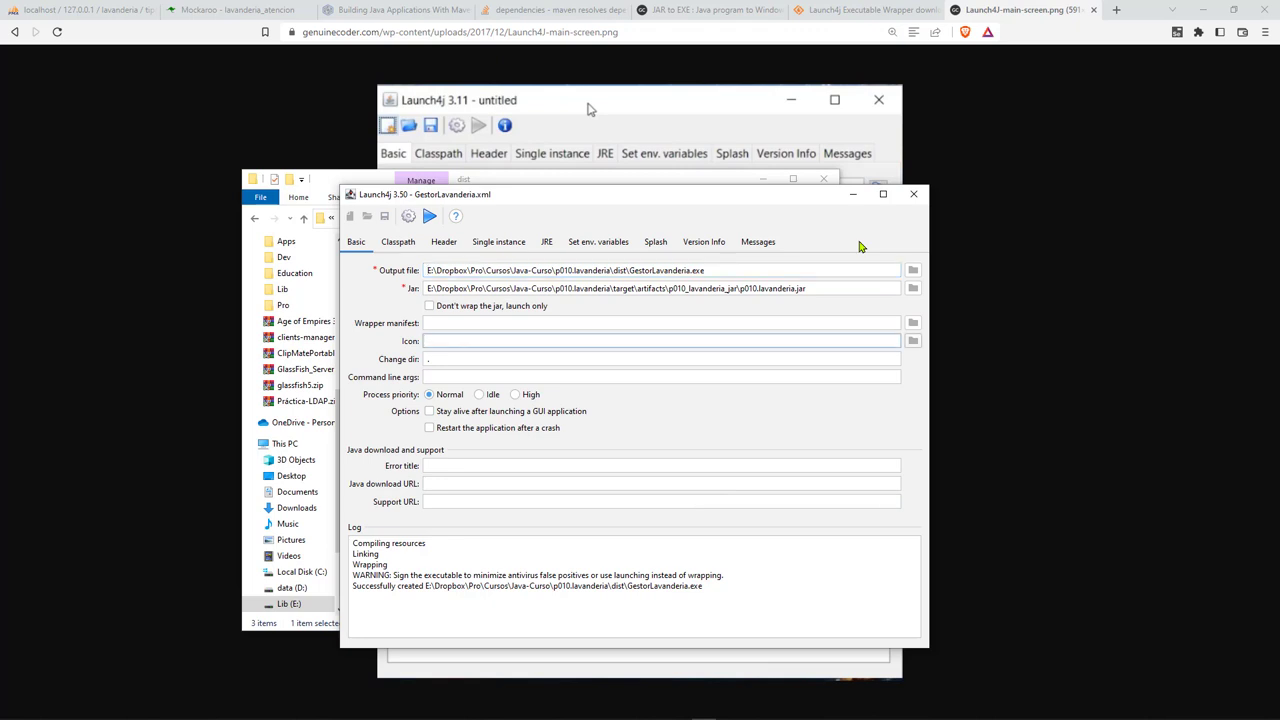
click(912, 341)
key(alt+Down)
key(Up)
key(Up)
key(Up)
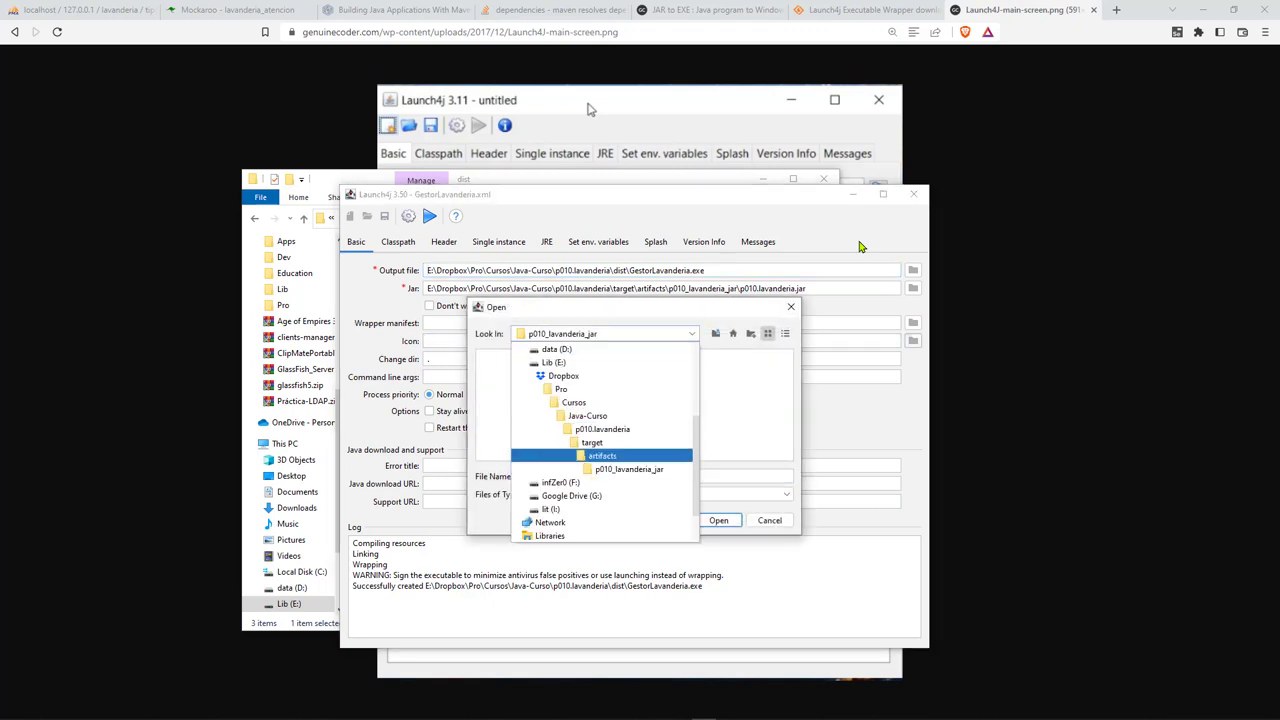
key(Return)
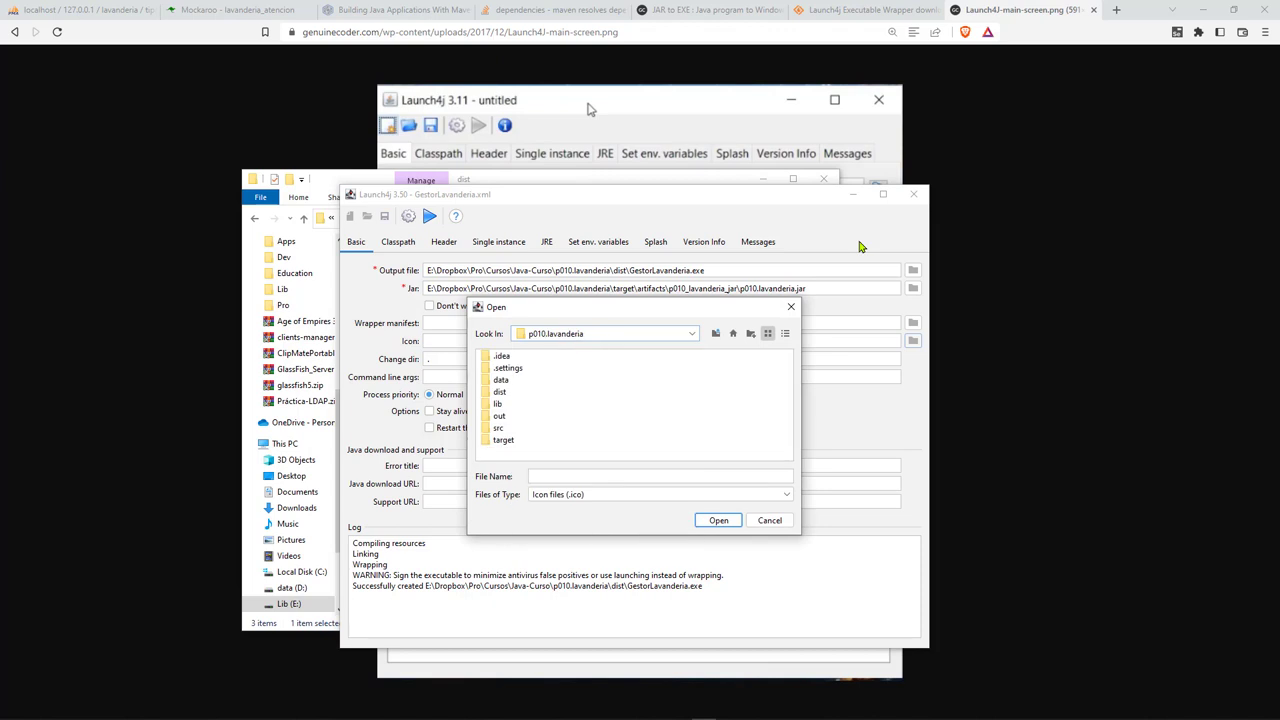
key(alt+Down)
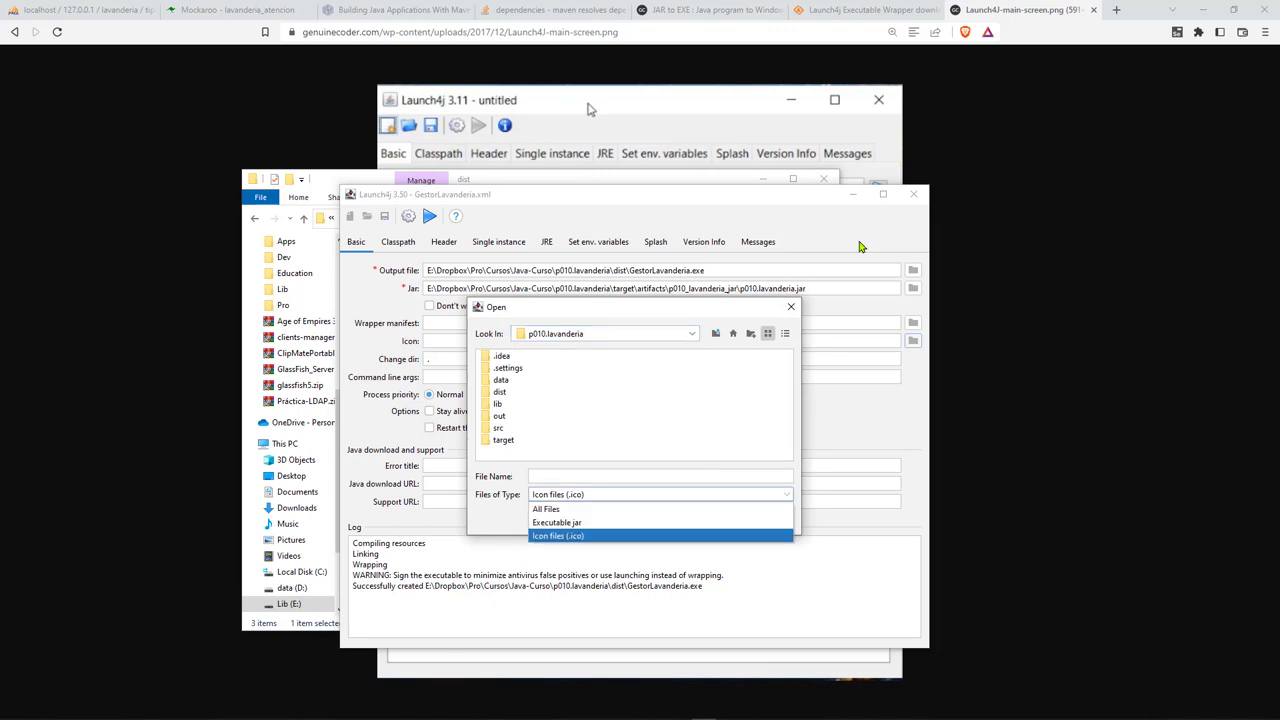
key(Return)
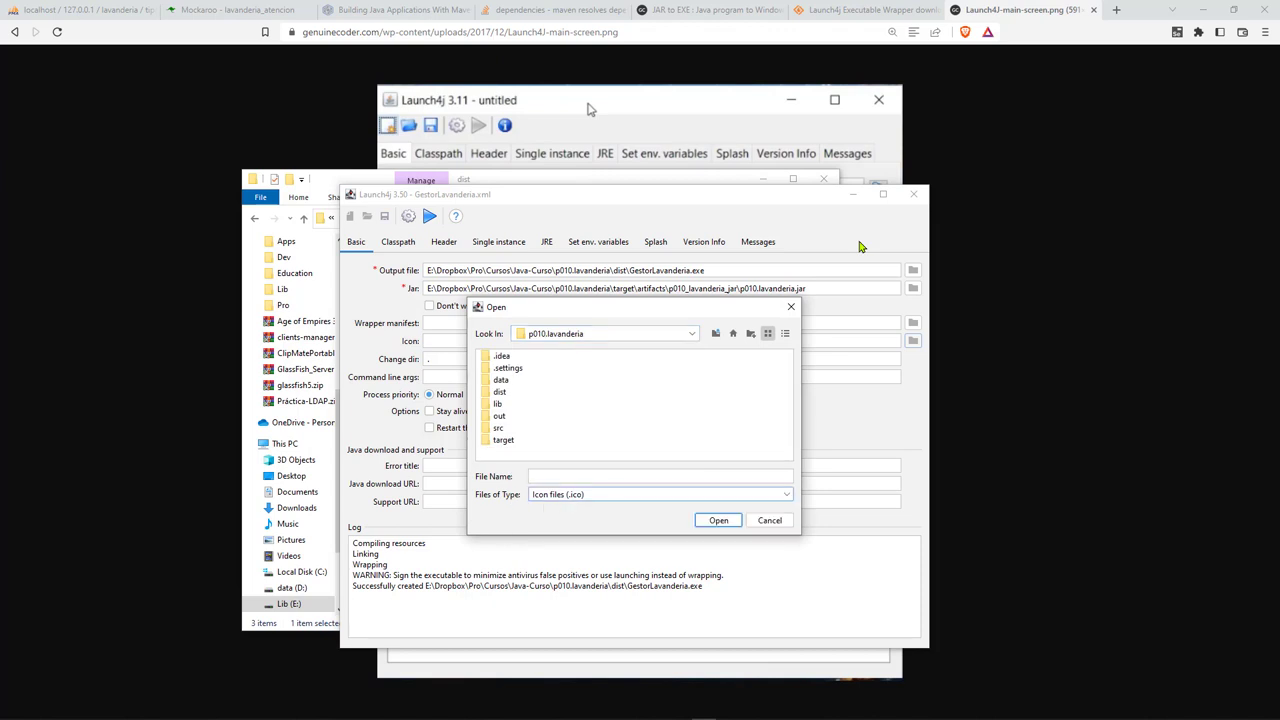
- Go into the src folder and its main subfolder down to the imagenes folder
key(shift+Tab)
key(shift+Tab)
key(s)
key(Return)
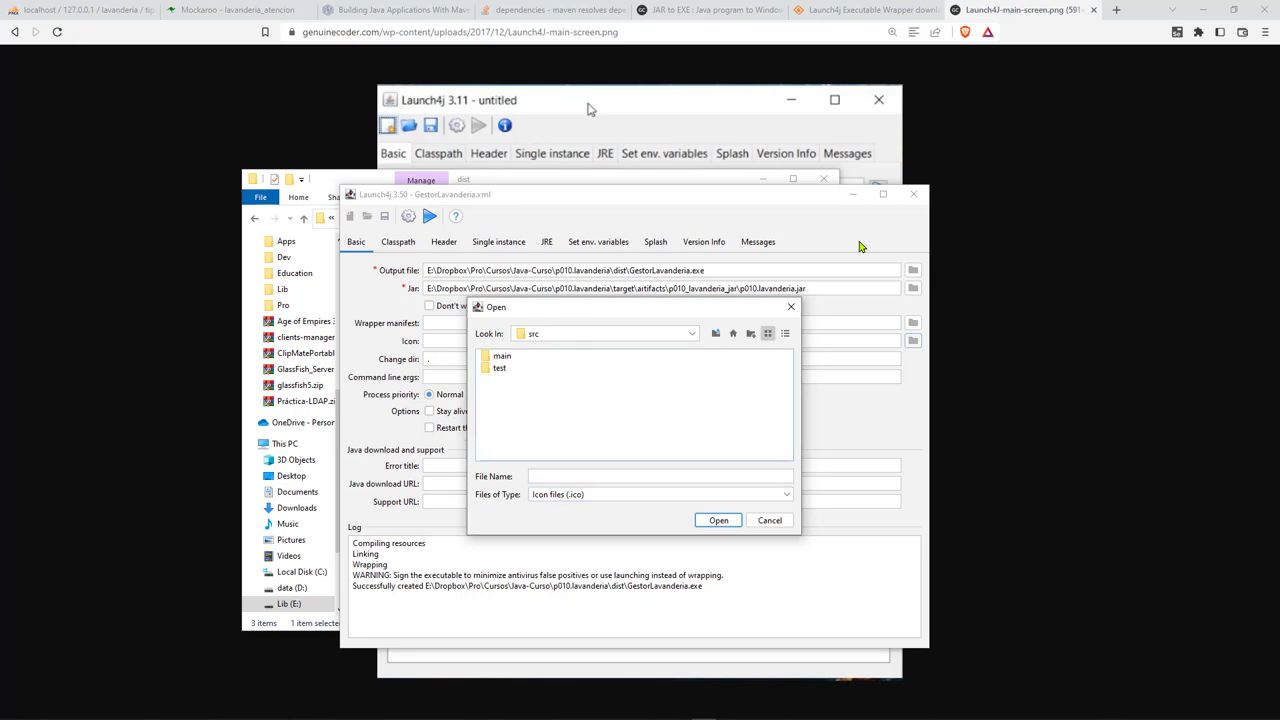
key(Down)
key(Return)
key(Down)
key(Return)
key(Down)
key(Return)
- List every file type in imagenes with the filter * and select logo.png
text(*)
key(Return)
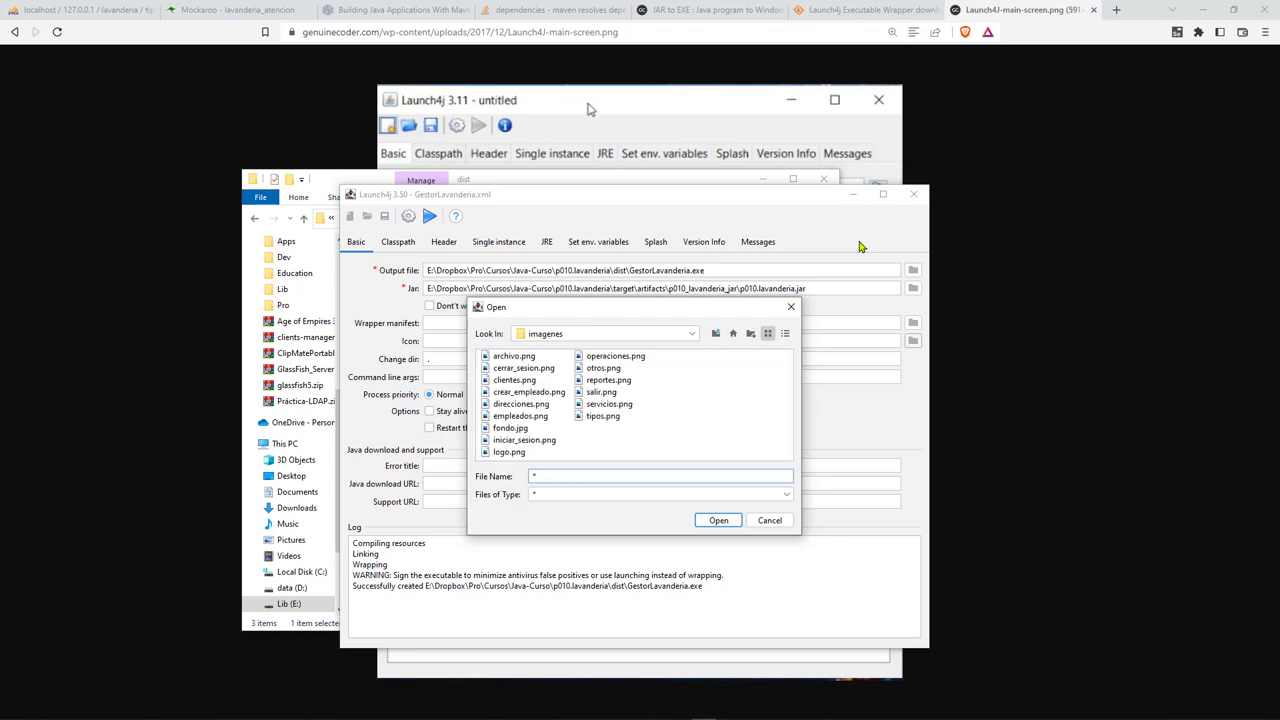
key(shift+Tab)
key(l)
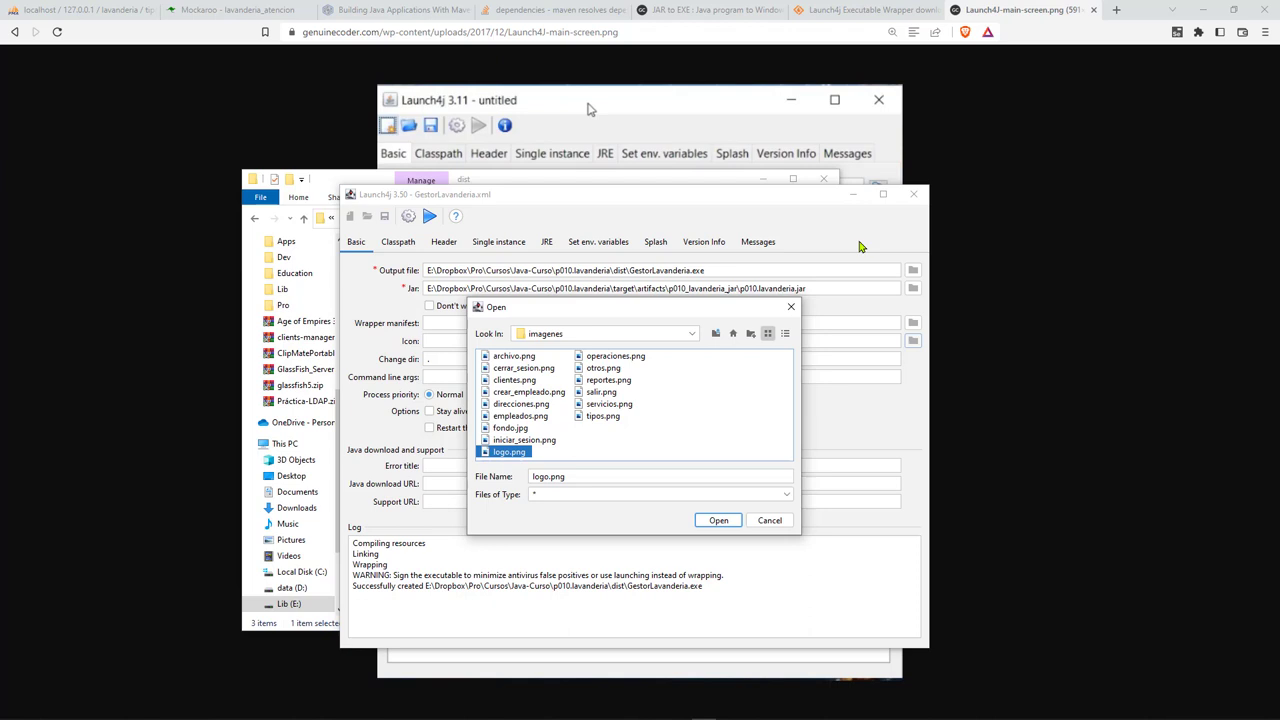
- Switch to a new Brave tab, search for "convert PNG to ico" and open the ConvertICO.com converter
click(1116, 10)
text(convert )
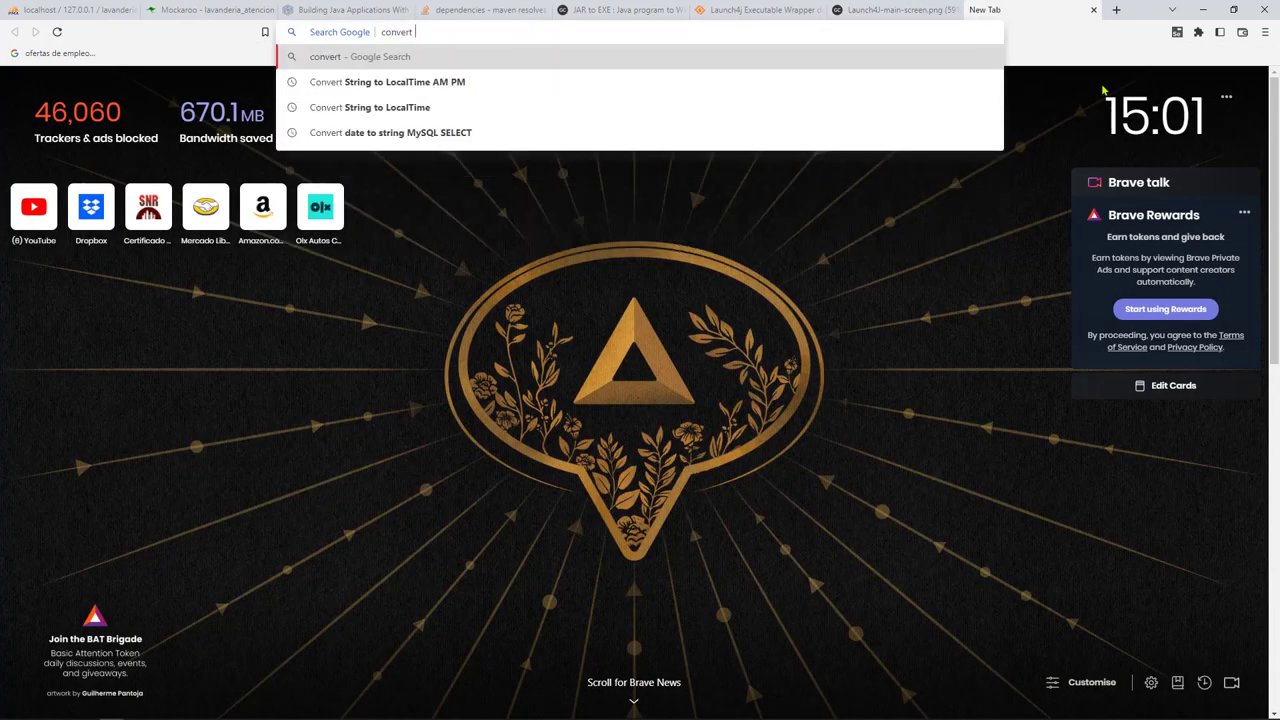
text(PNG to )
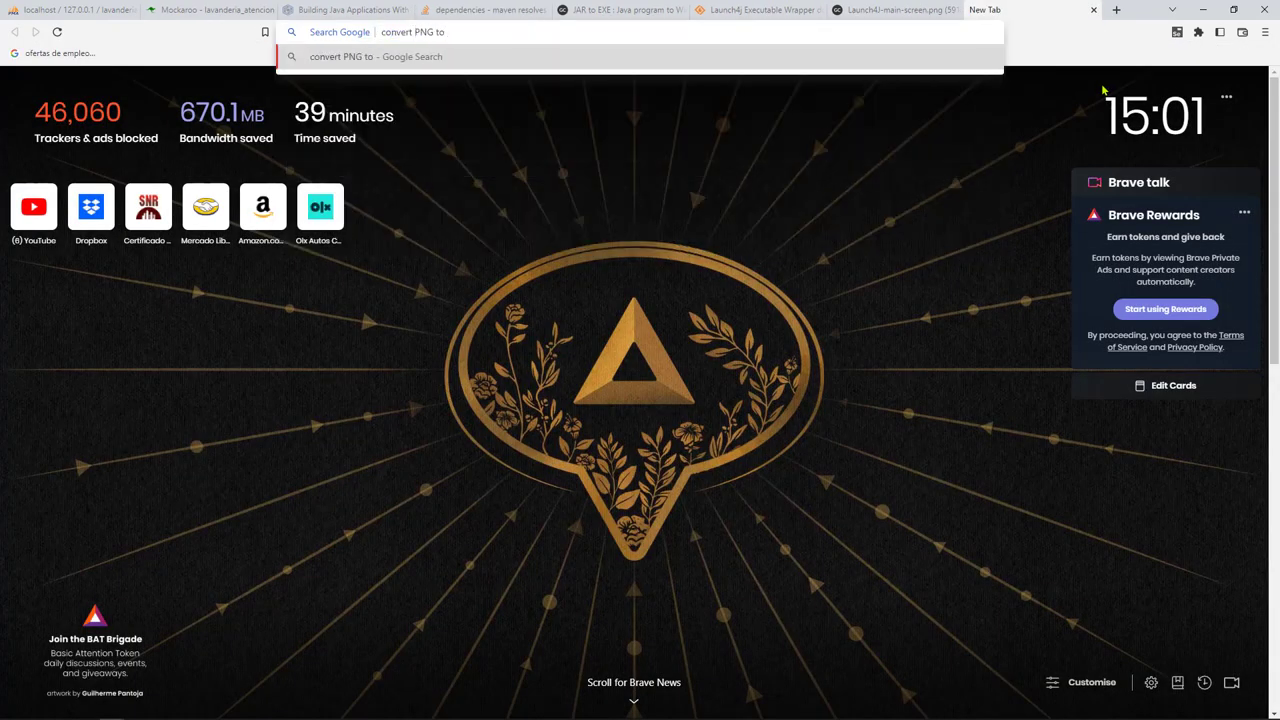
text(ico)
key(Return)
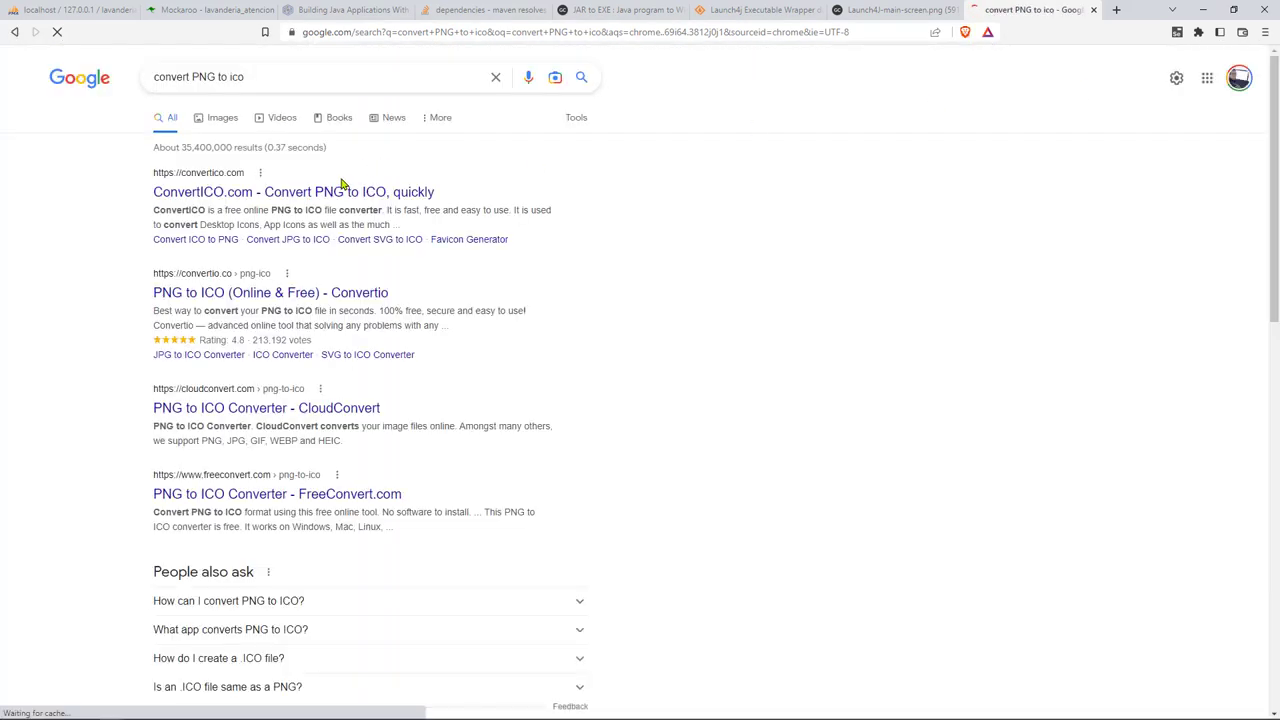
click(248, 193)
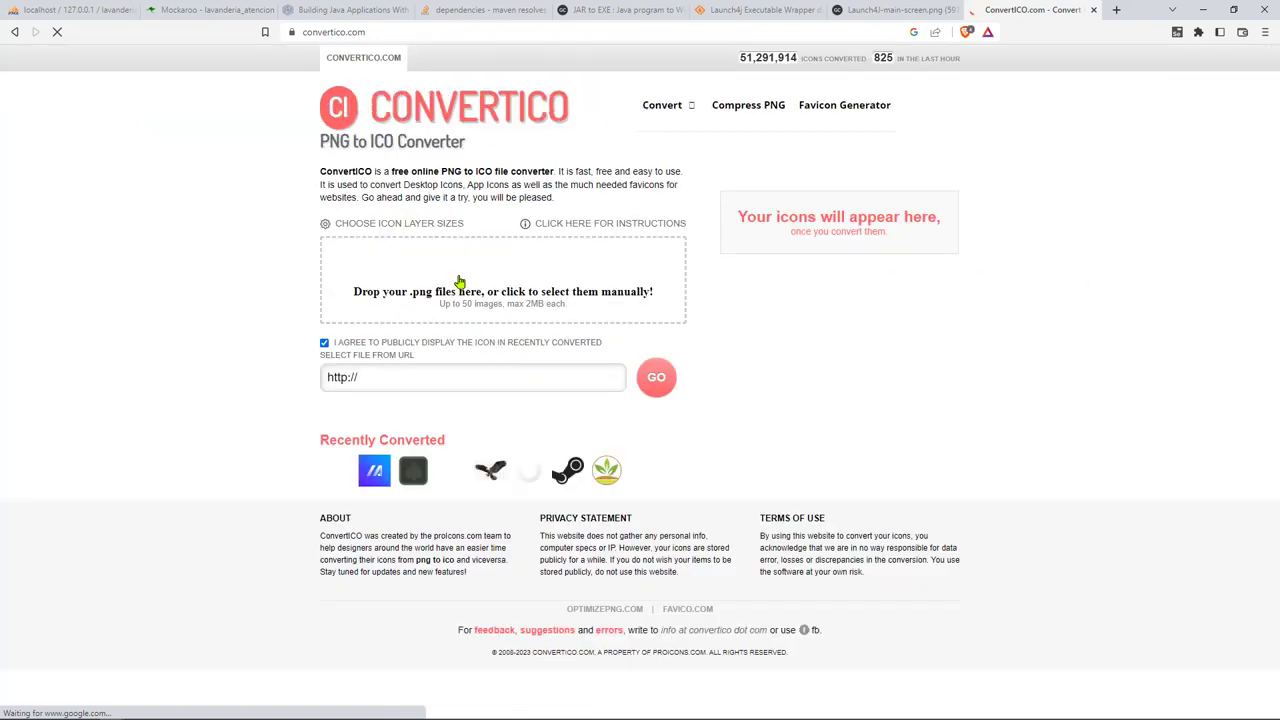
- Upload logo.png from the p010.lavanderia project's src\main\resources\imagenes folder to the PNG to ICO converter
click(502, 275)
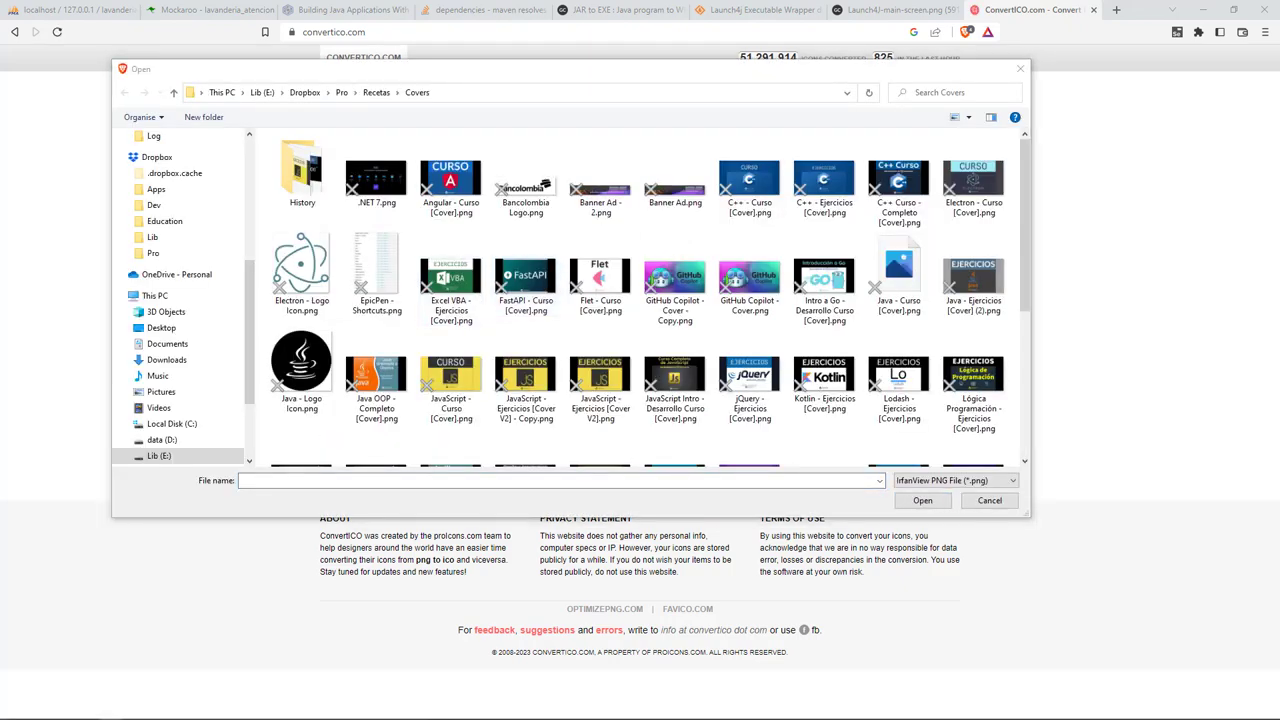
text(E:\Dropbox\Pro\Cursos\Java-Curso\p010.lavanderia\dist)
key(Return)
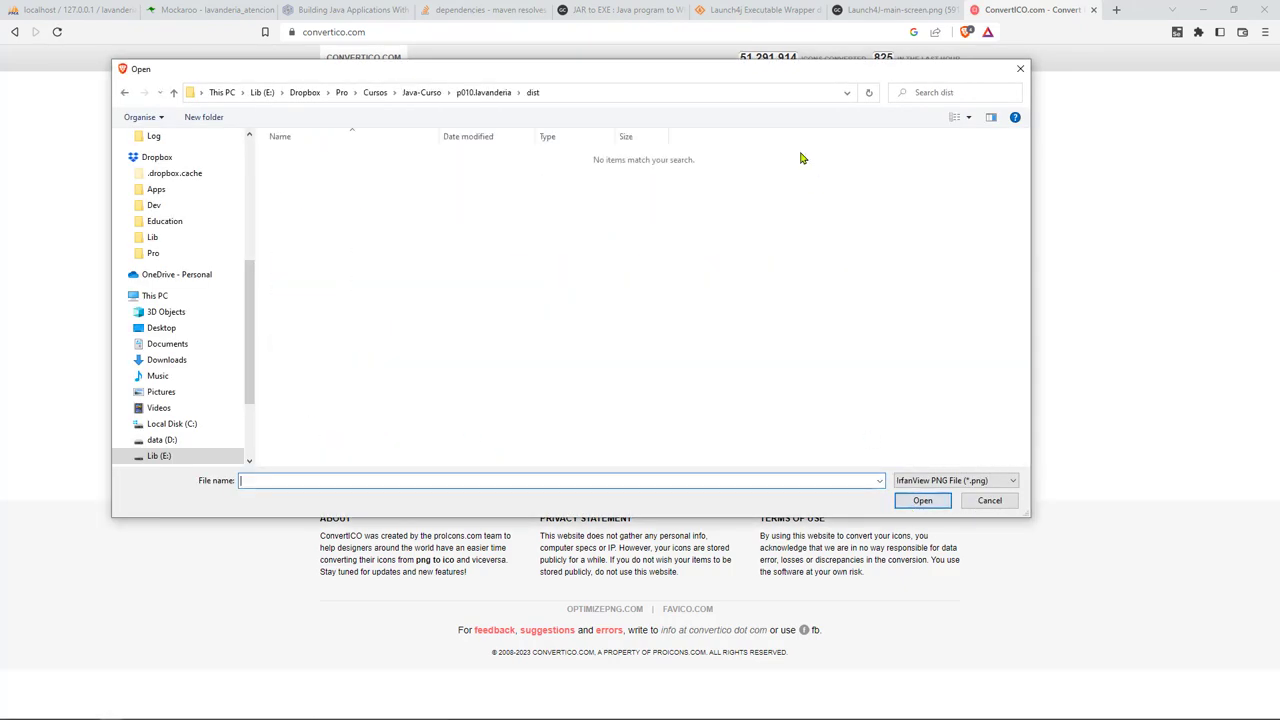
click(490, 92)
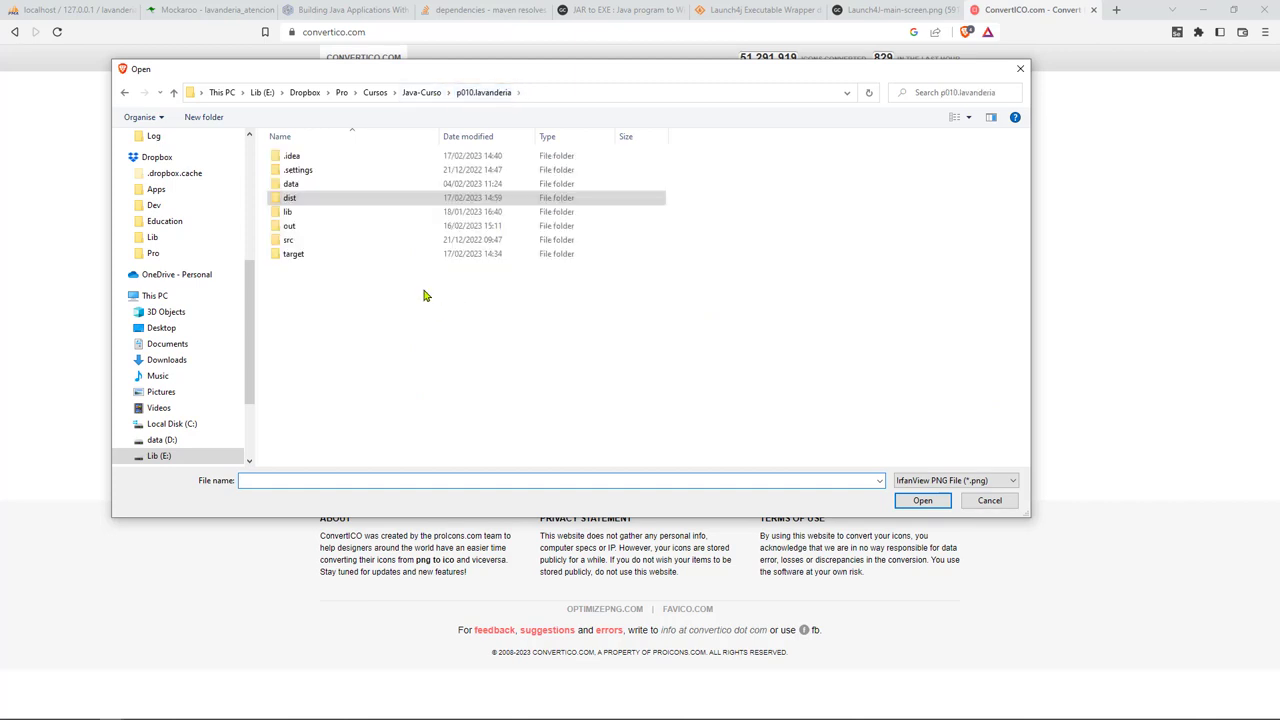
double_click(310, 238)
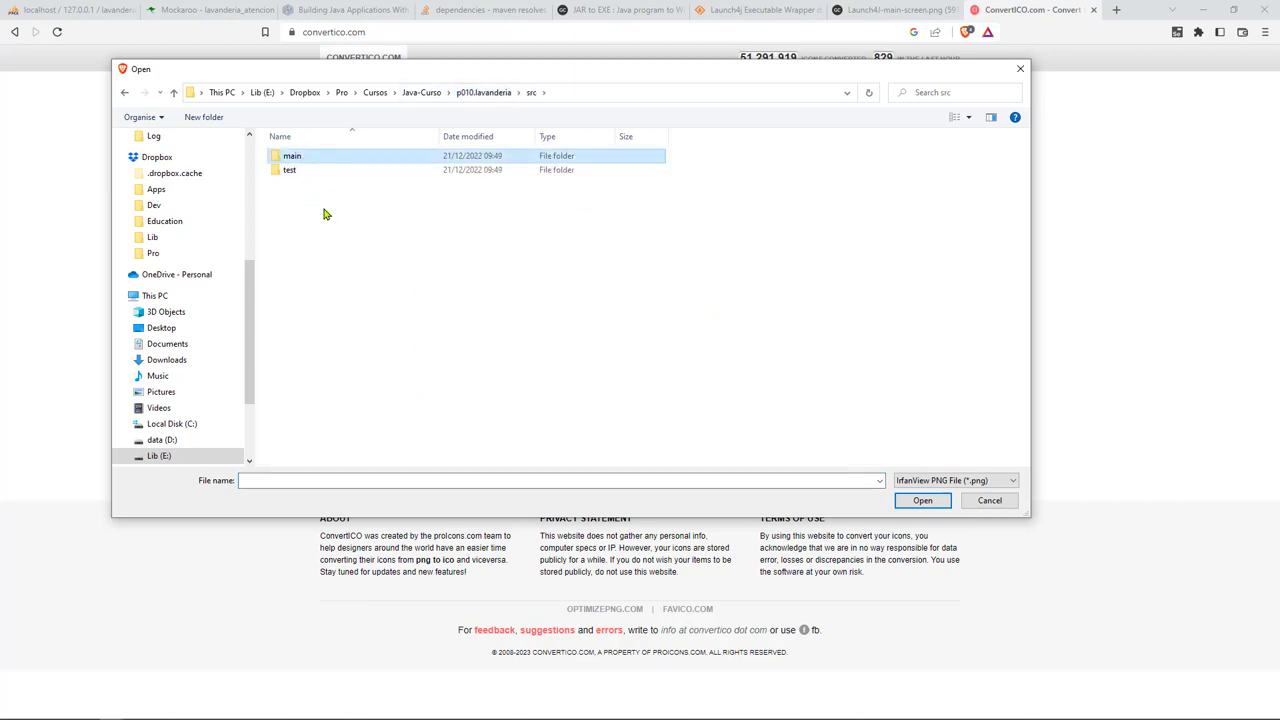
double_click(300, 157)
double_click(308, 171)
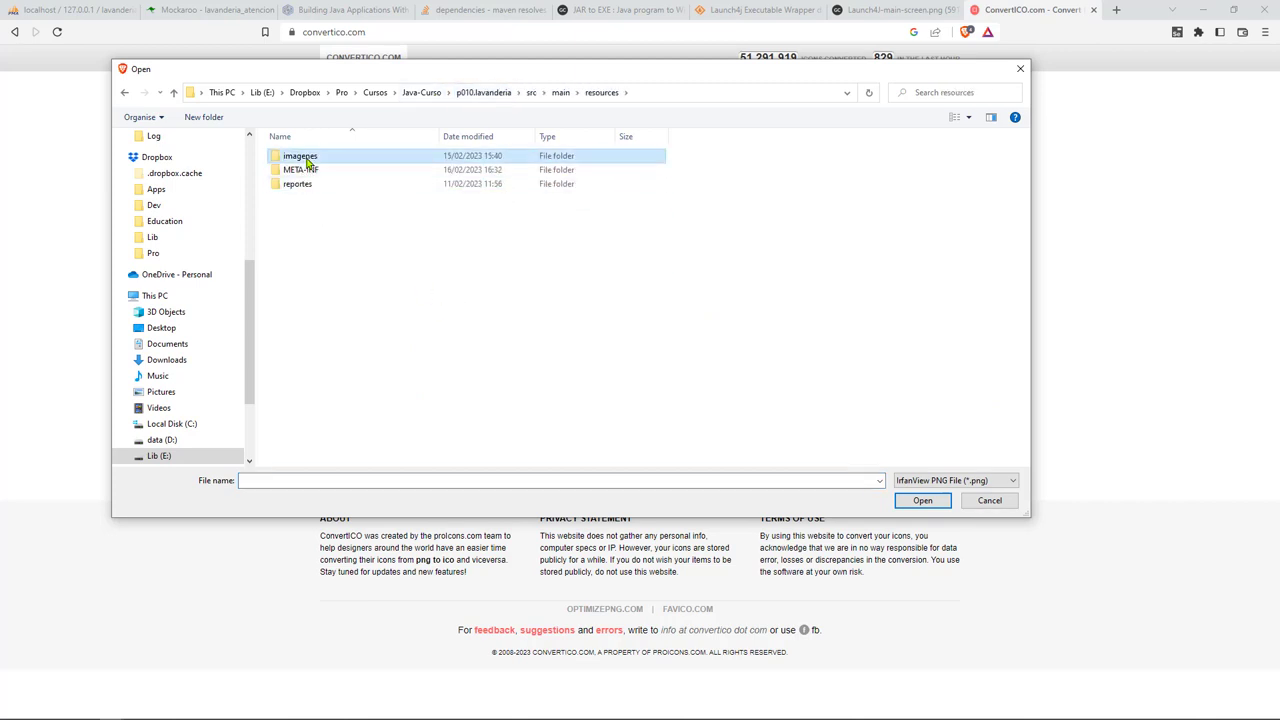
double_click(305, 159)
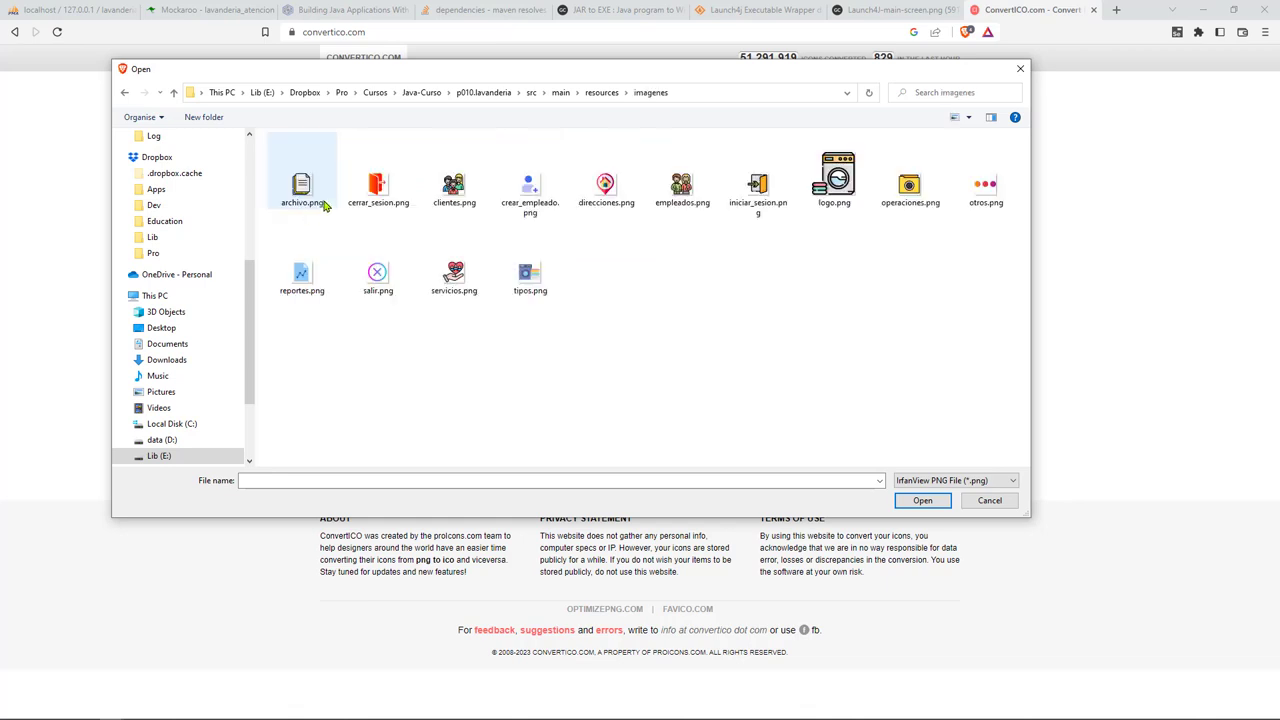
double_click(830, 190)
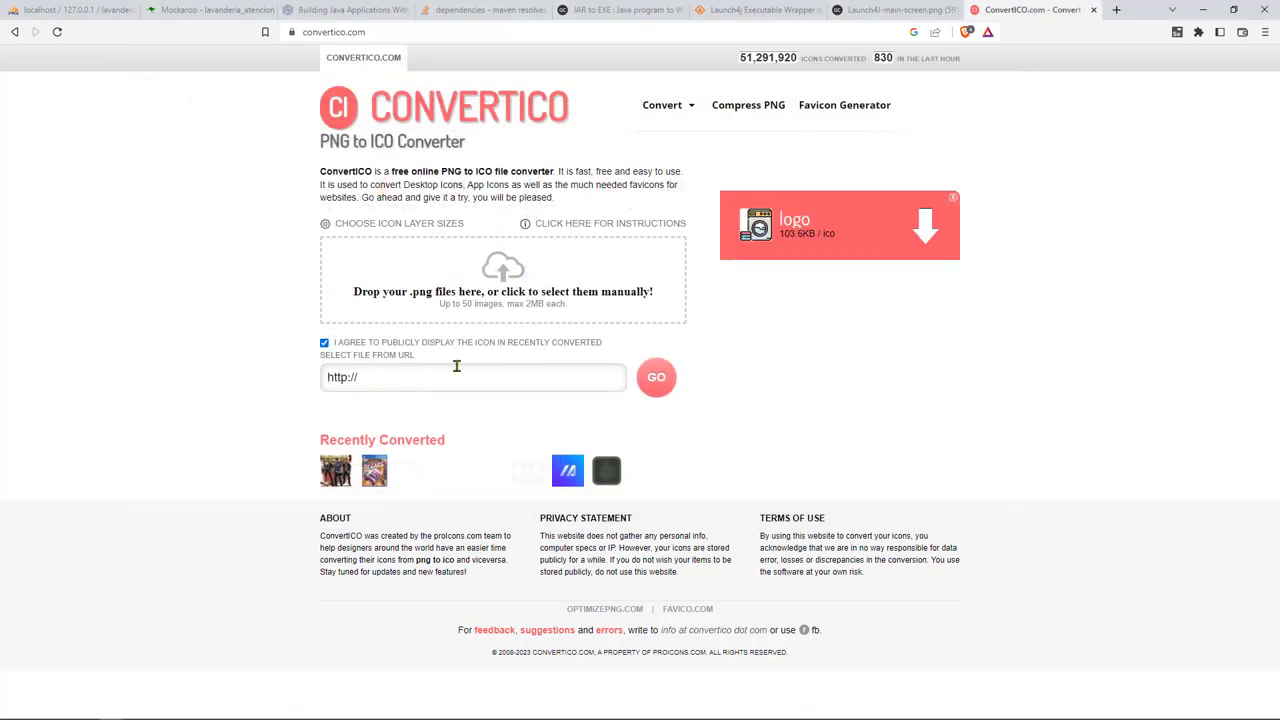
- Download the converted icon as logo.ico into E:\Dropbox\Pro\Cursos\Java-Curso\p010.lavanderia\dist
click(895, 245)
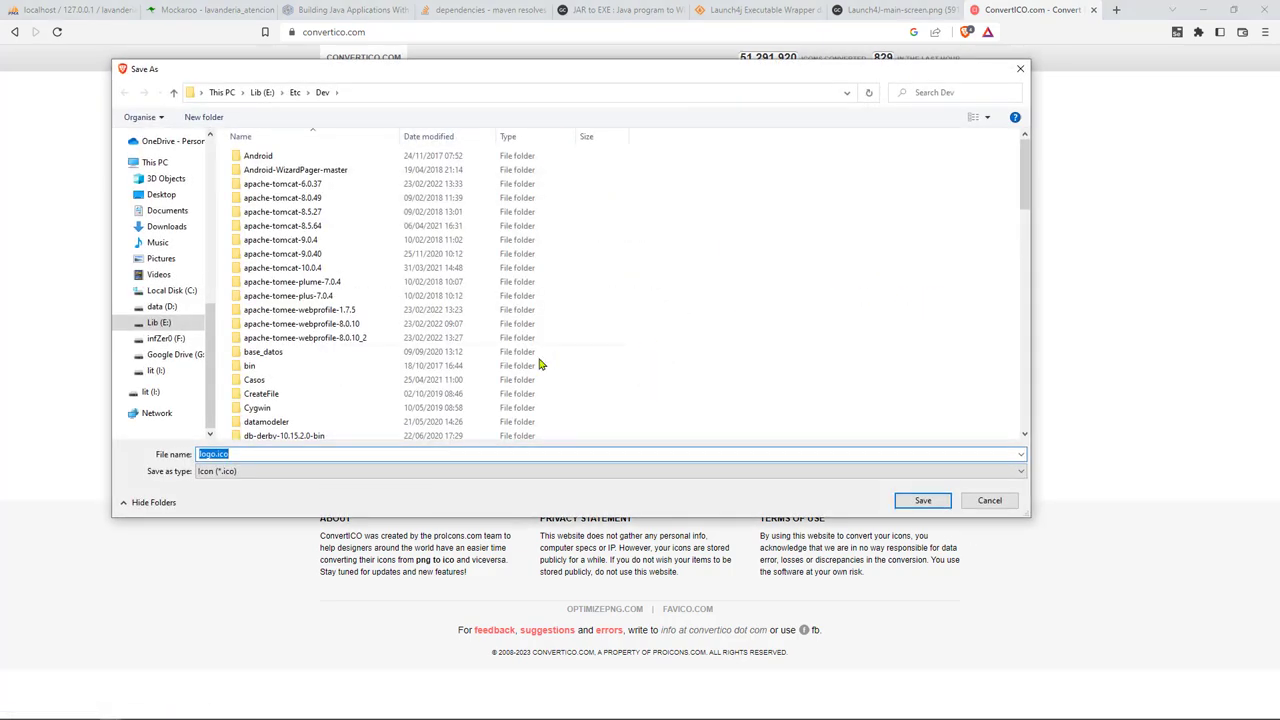
text(E:\Dropbox\Pro\Cursos\Java-Curso\p010.lavanderia\dist)
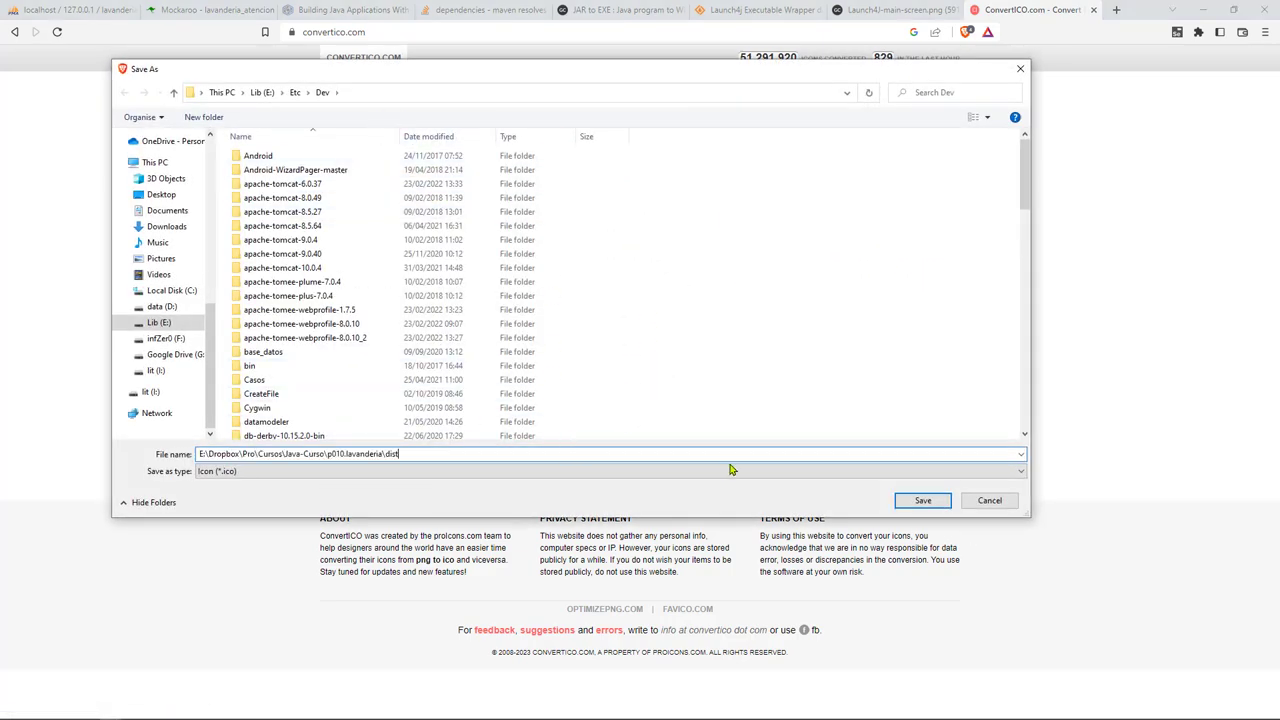
click(915, 501)
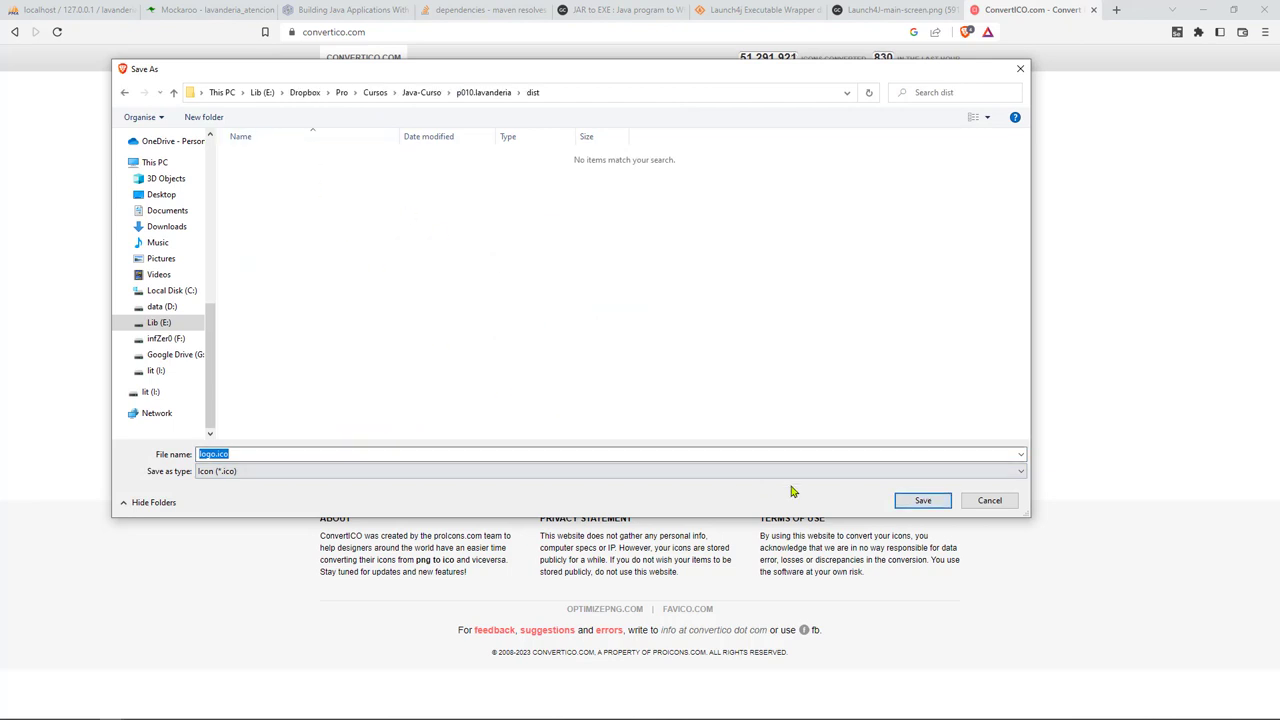
click(932, 502)
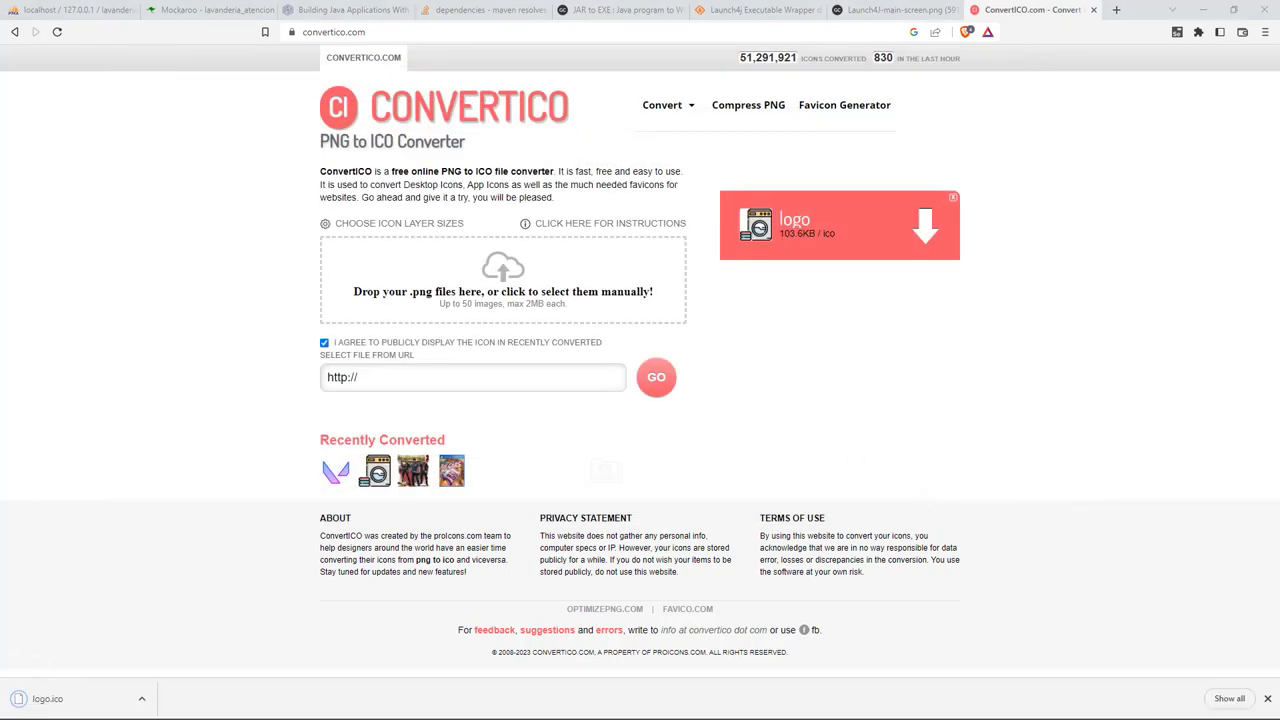
- Switch to Launch4j, cancel the open file selection and set the executable's icon to logo.ico from the p010.lavanderia\dist folder
key(alt+Tab)
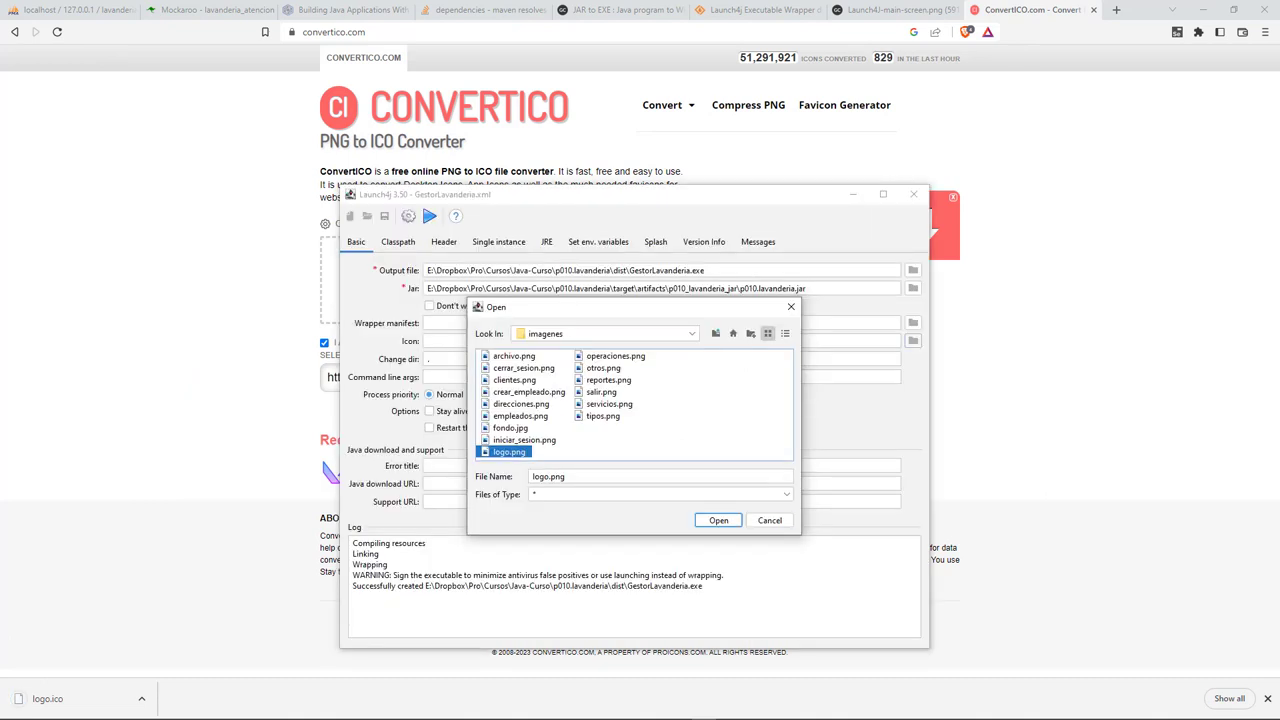
key(Escape)
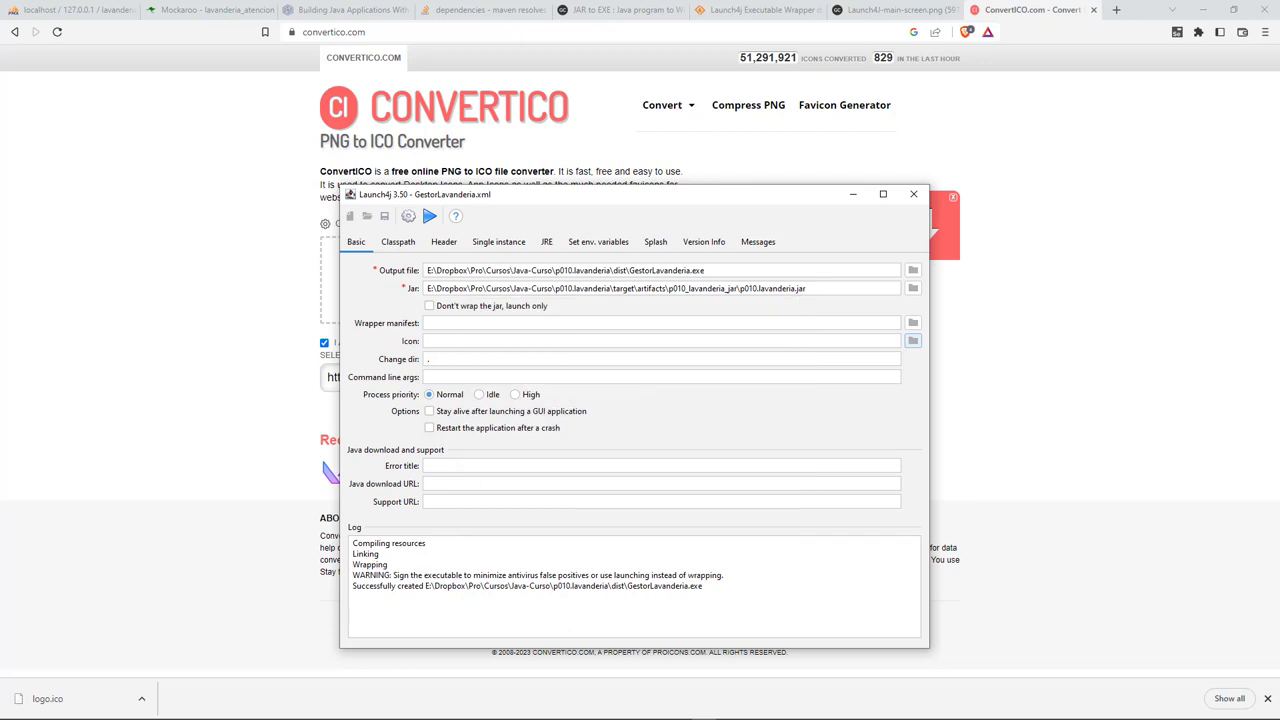
click(912, 340)
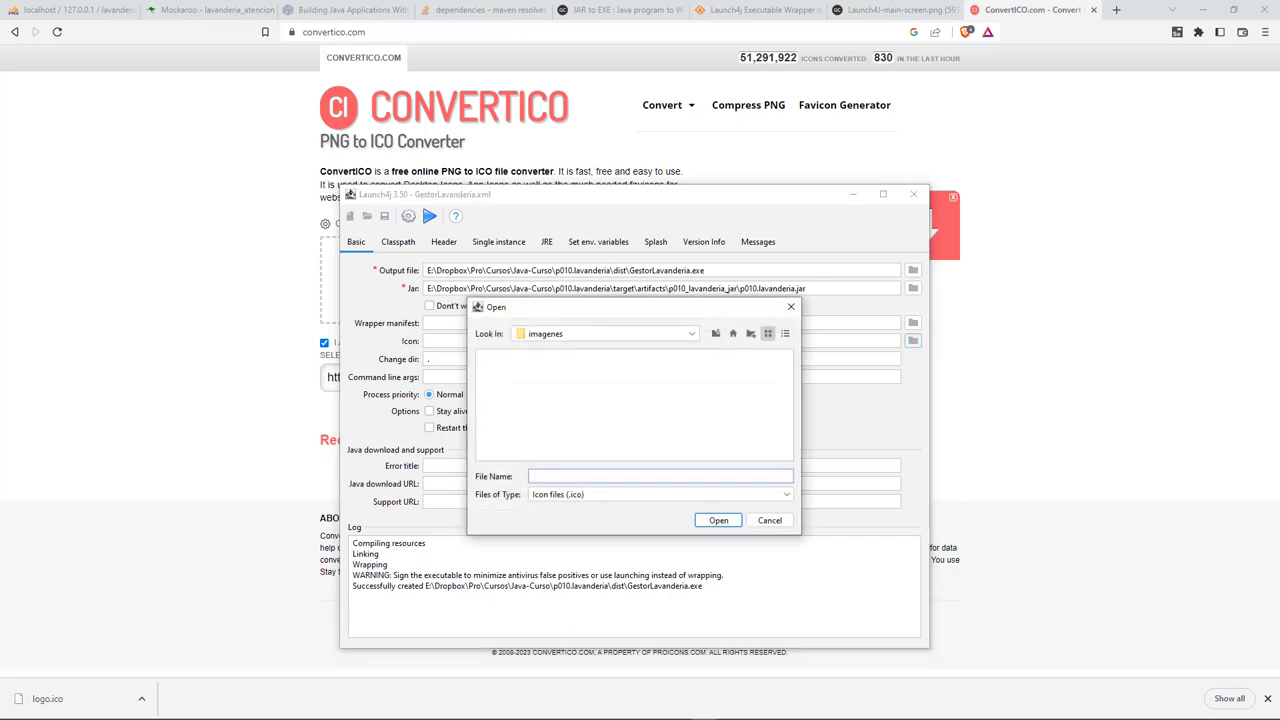
text(E:\Dropbox\Pro\Cursos\Java-Curso\p010.lavanderia\dist)
key(Return)
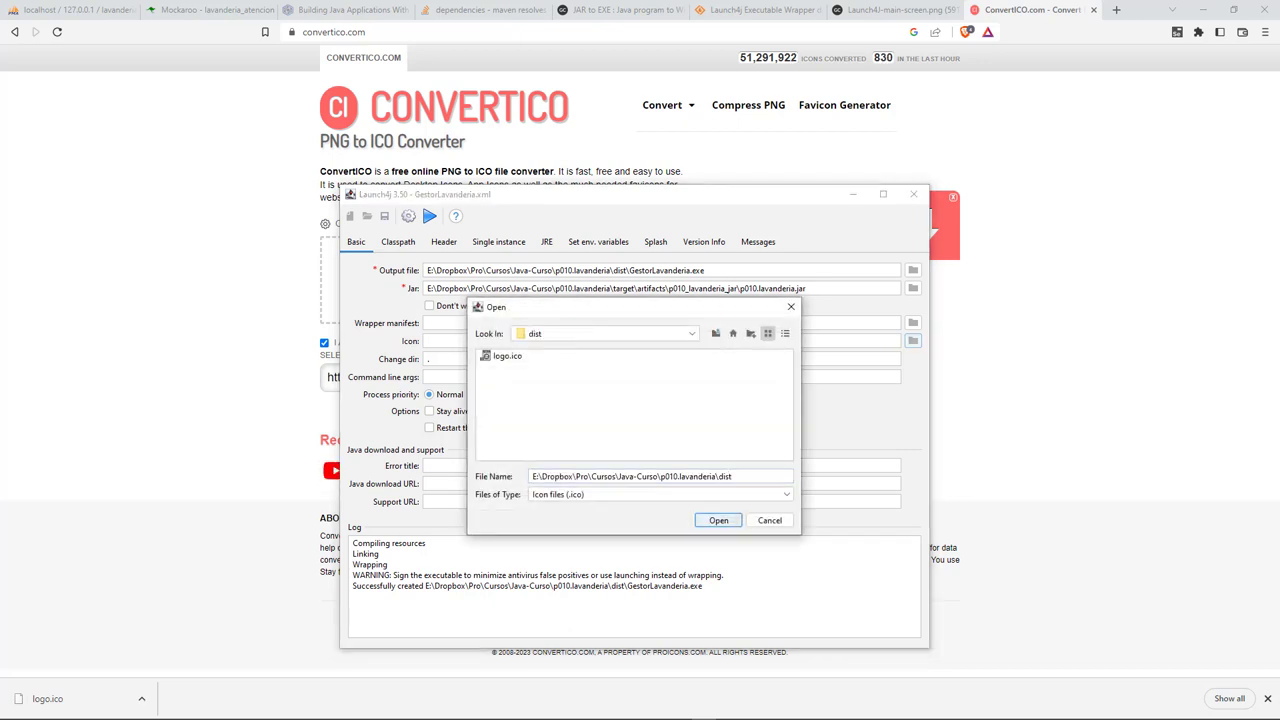
double_click(507, 355)
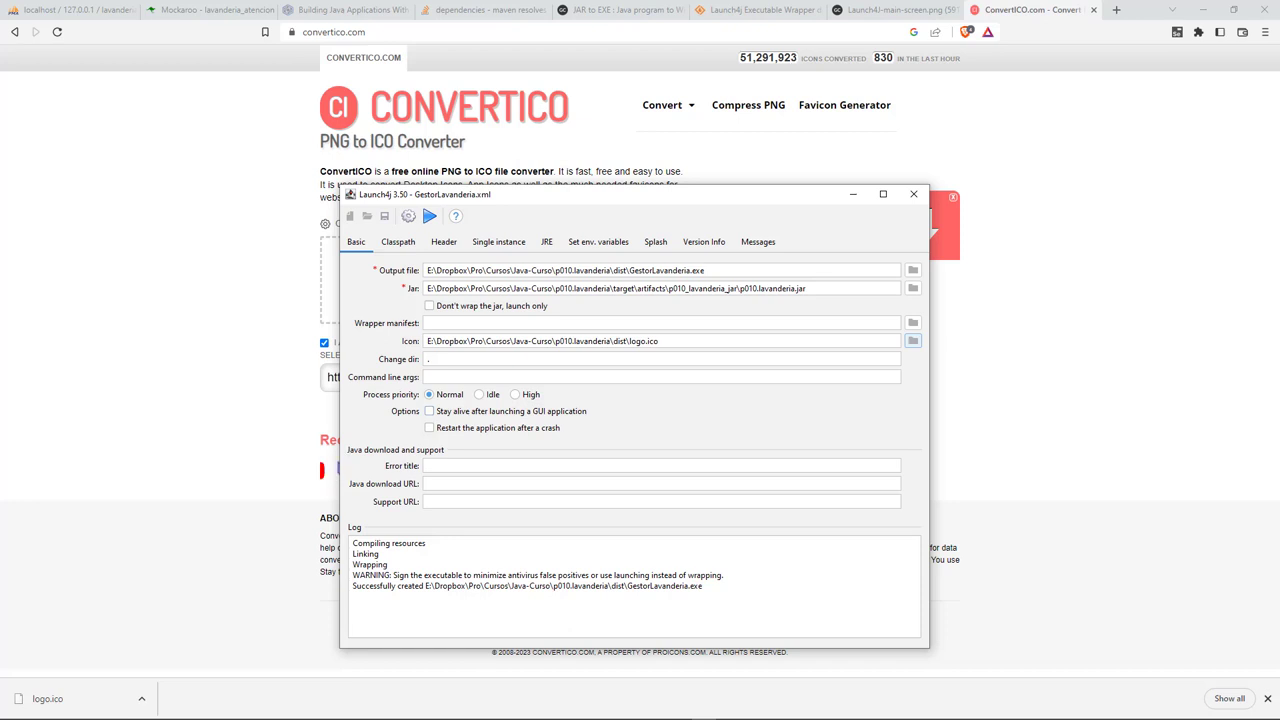
- Enable the splash screen and browse for its splash file, checking the accepted types and keeping Bitmap files (.bmp)
click(655, 241)
click(429, 269)
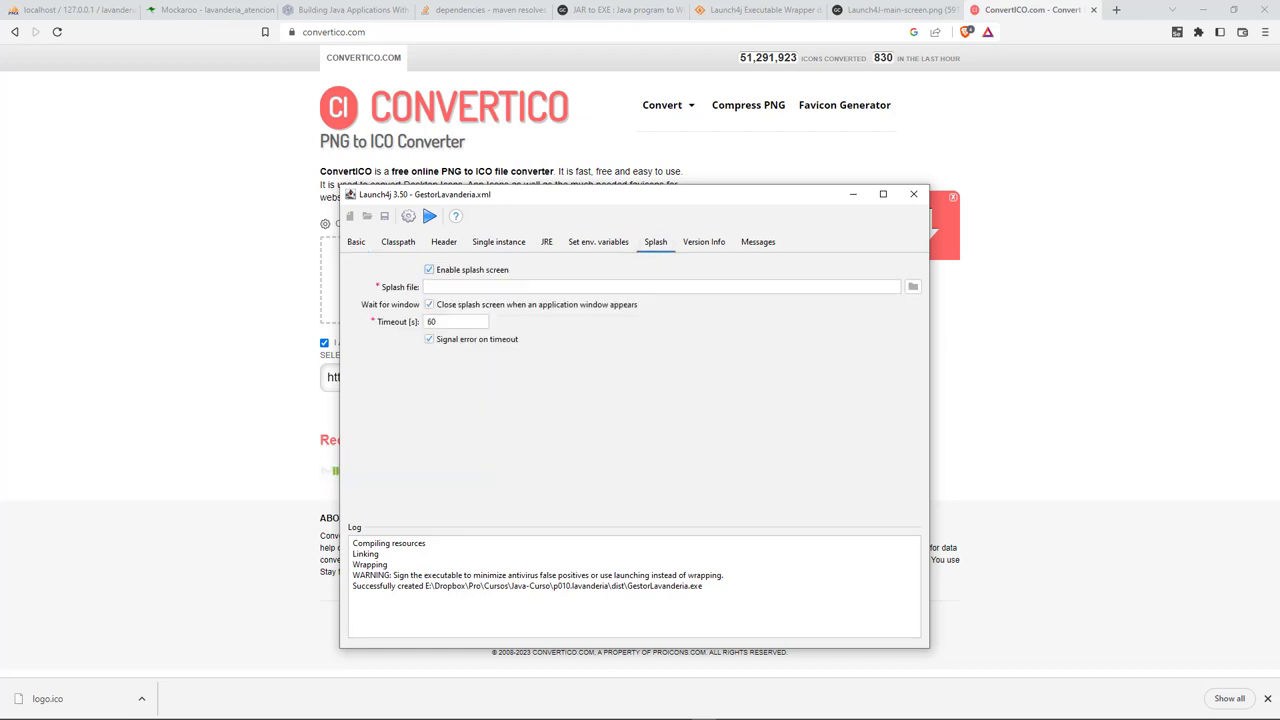
click(661, 286)
click(912, 286)
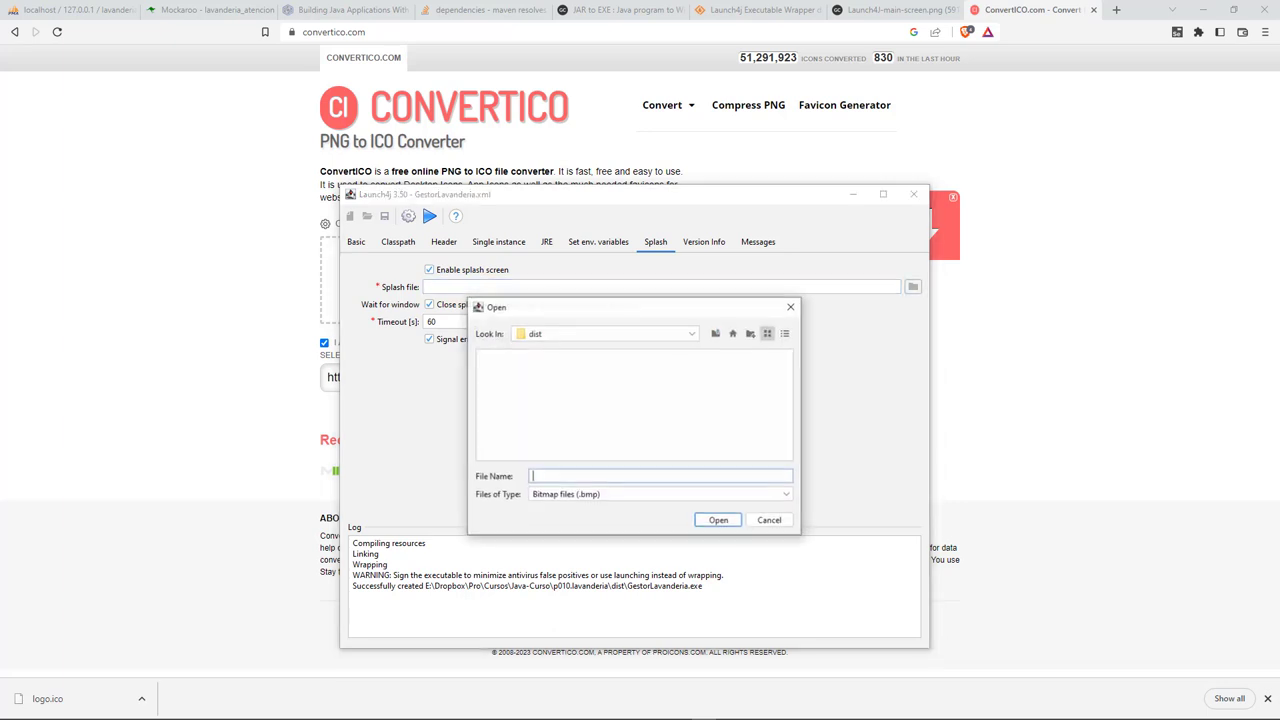
click(660, 494)
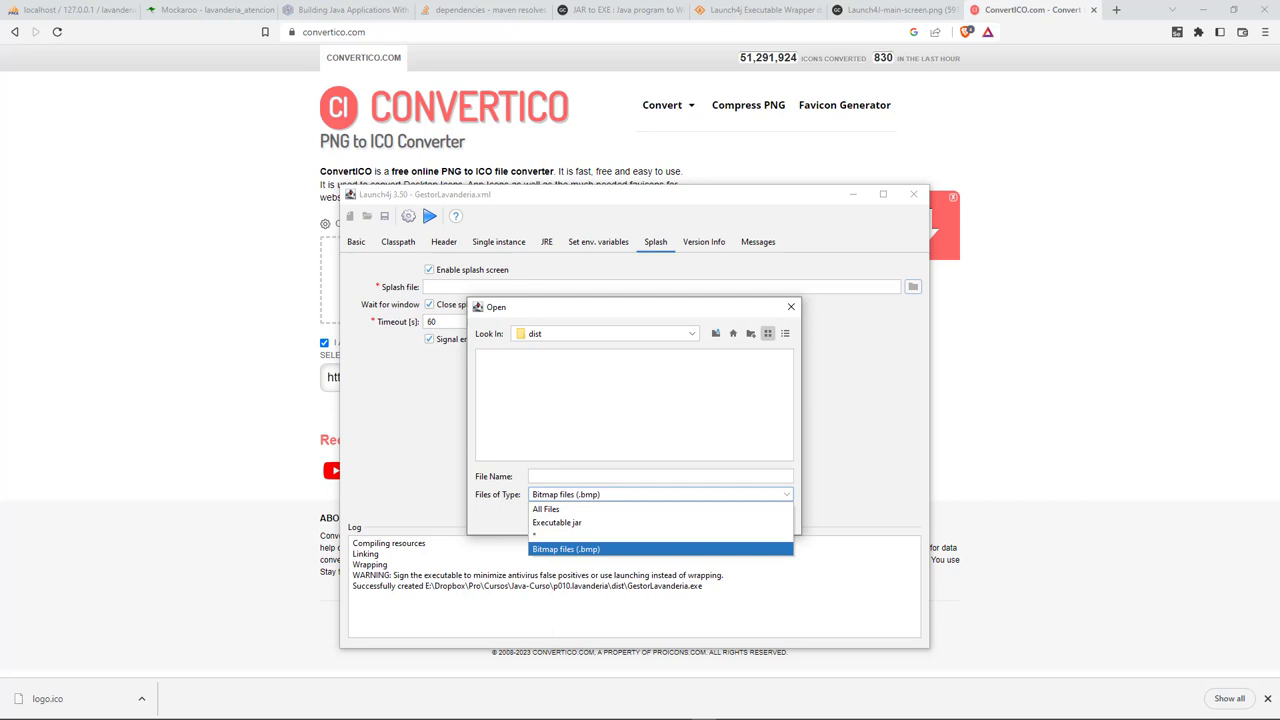
click(660, 476)
key(alt+Tab)
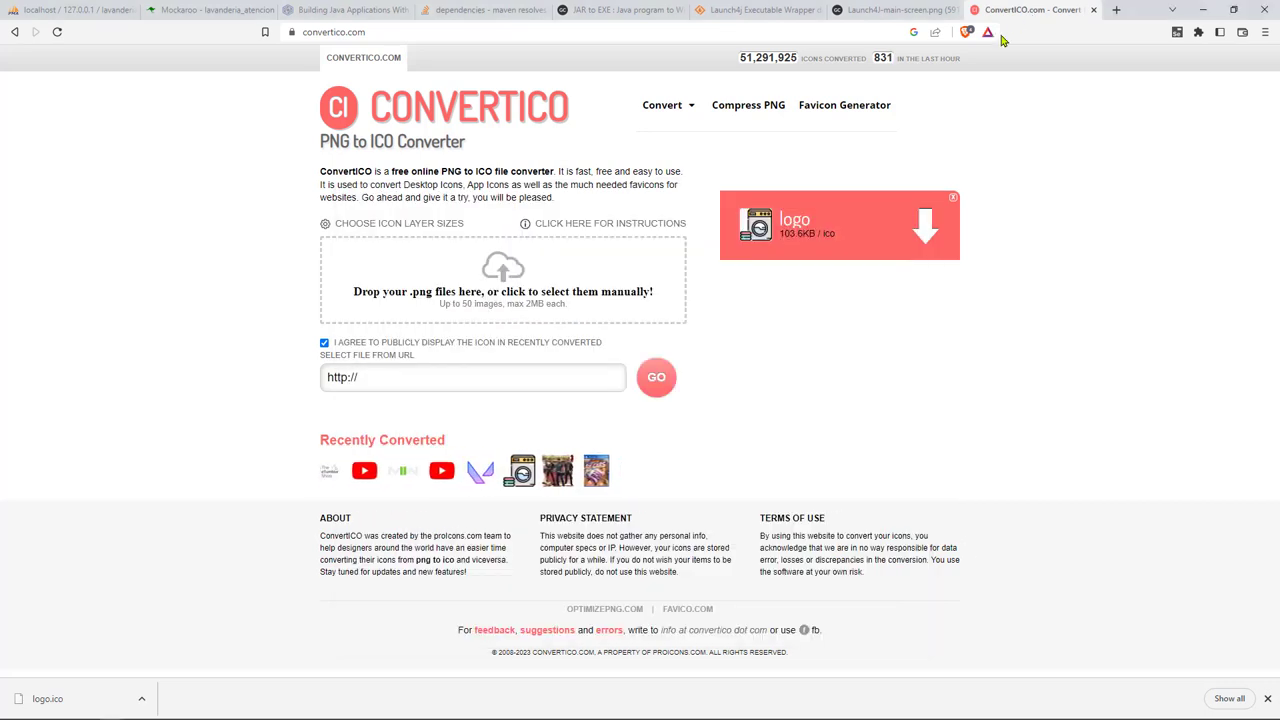
click(804, 32)
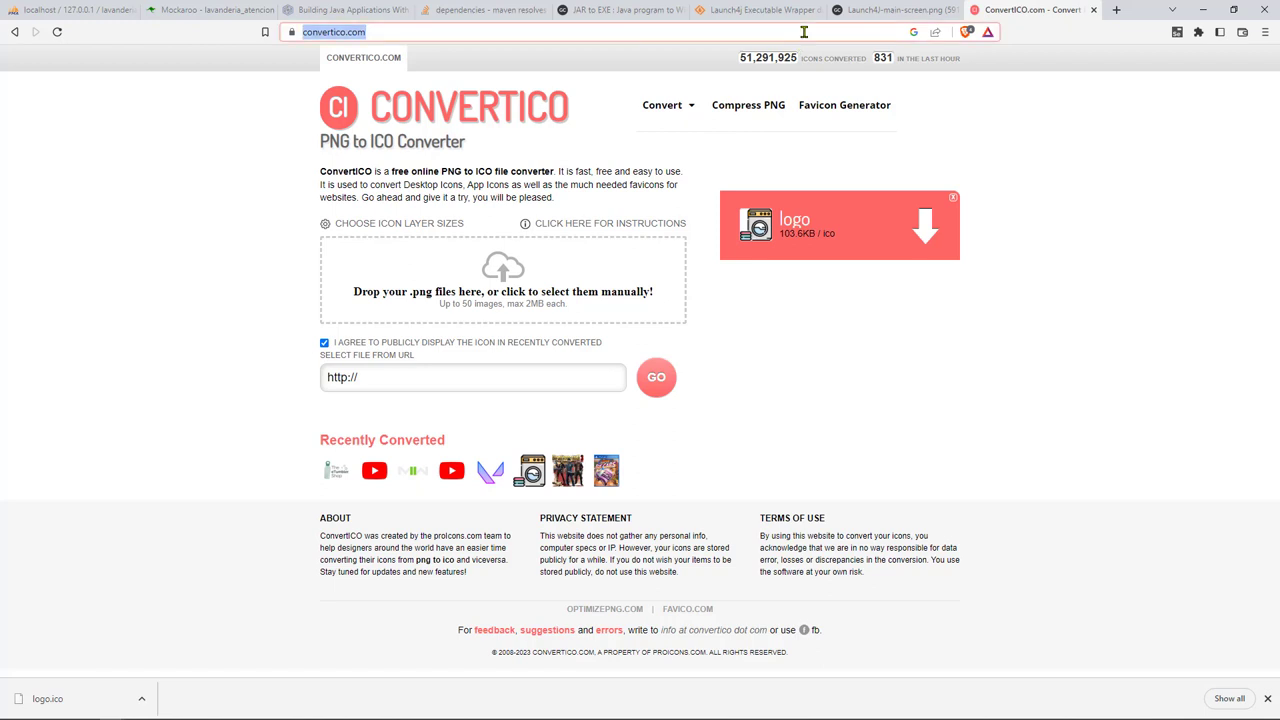
key(BackSpace)
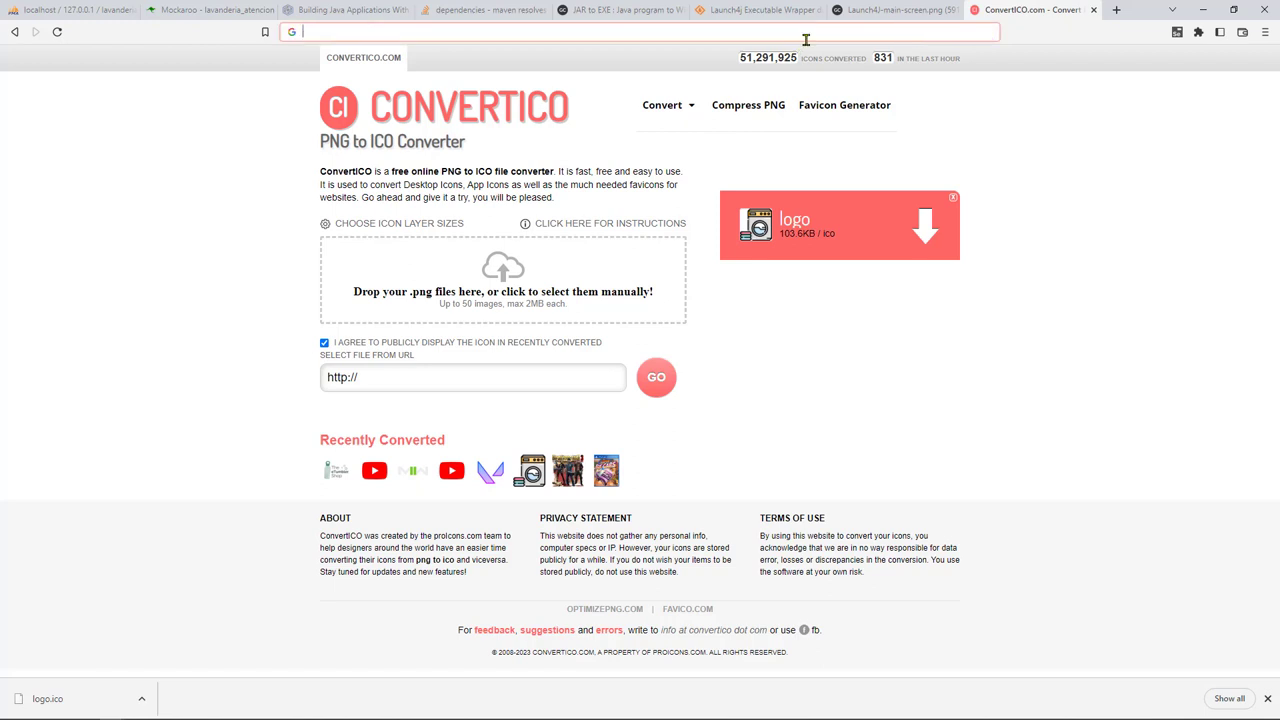
text(convert)
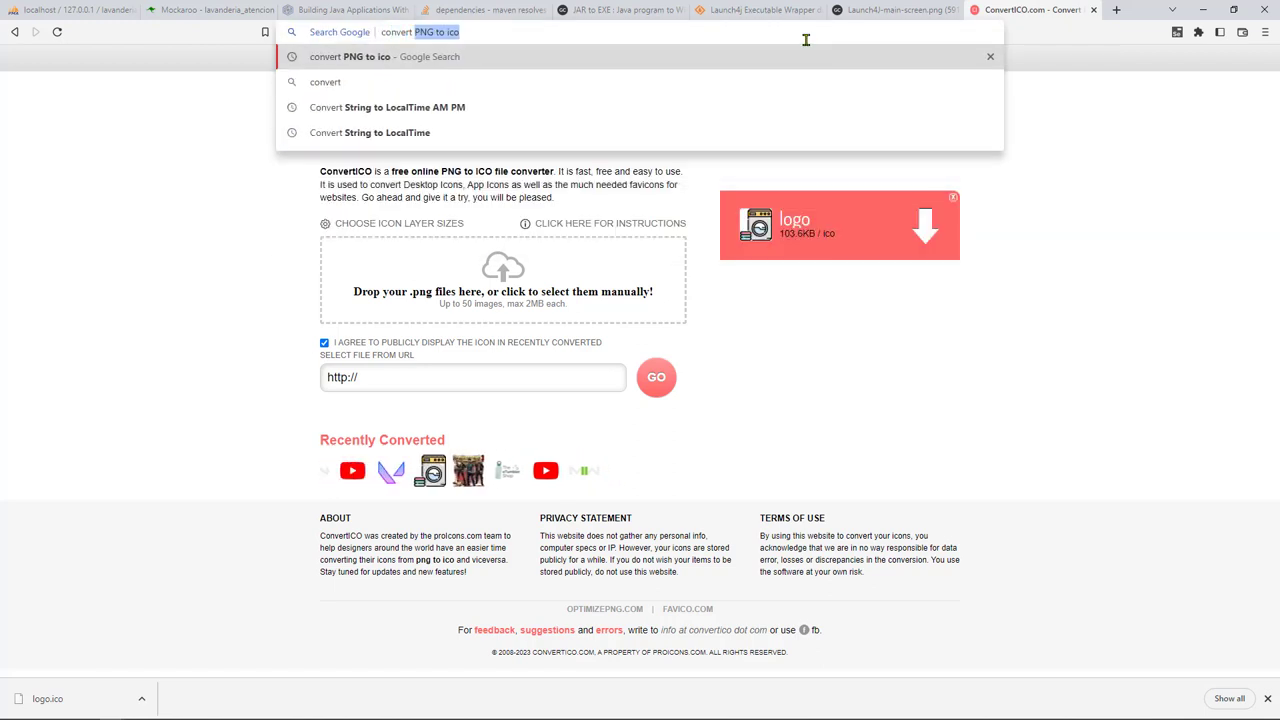
text( PNG)
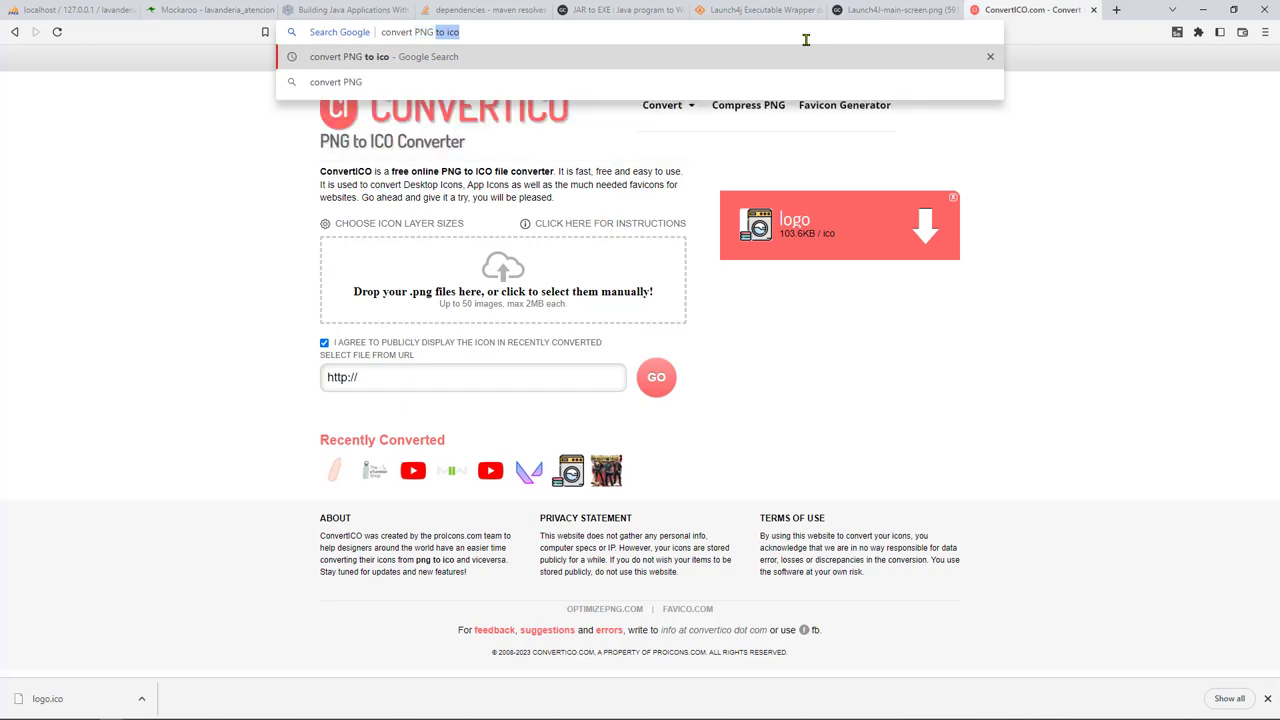
key(BackSpace)
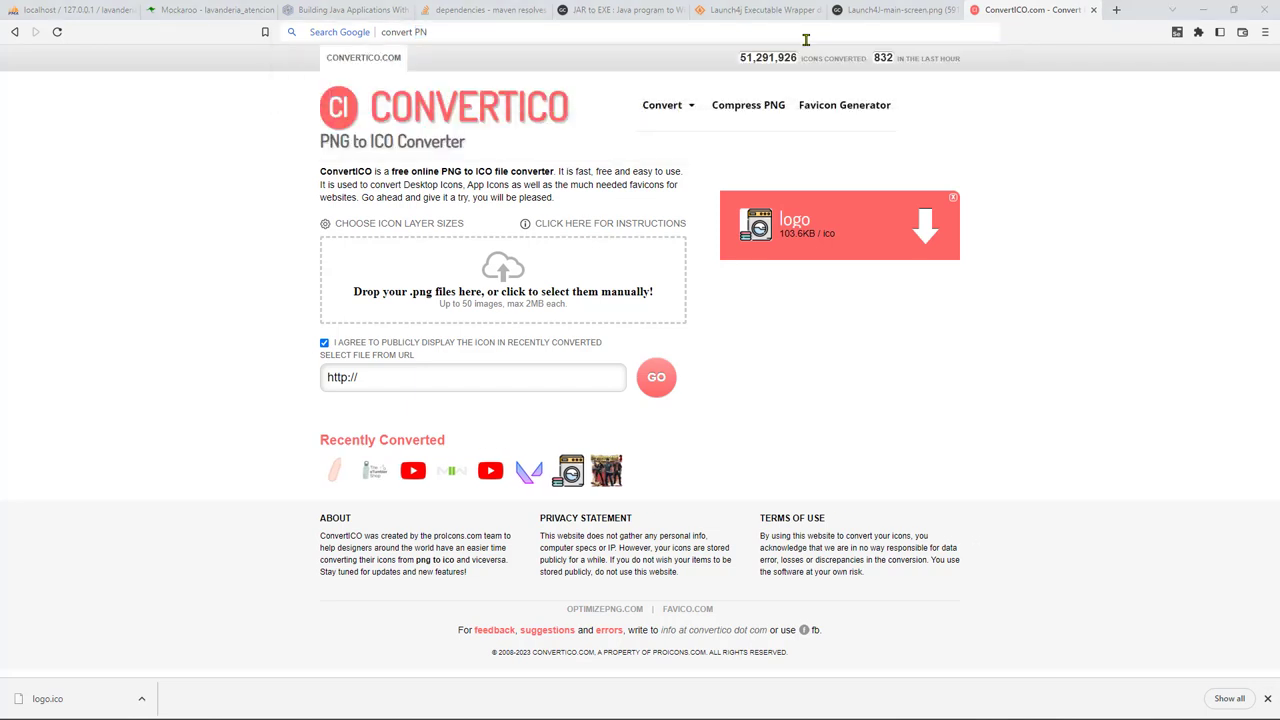
- Switch to the File Explorer window on dist, go up to p010.lavanderia and open its src folder, selecting main
key(alt+Tab)
click(531, 414)
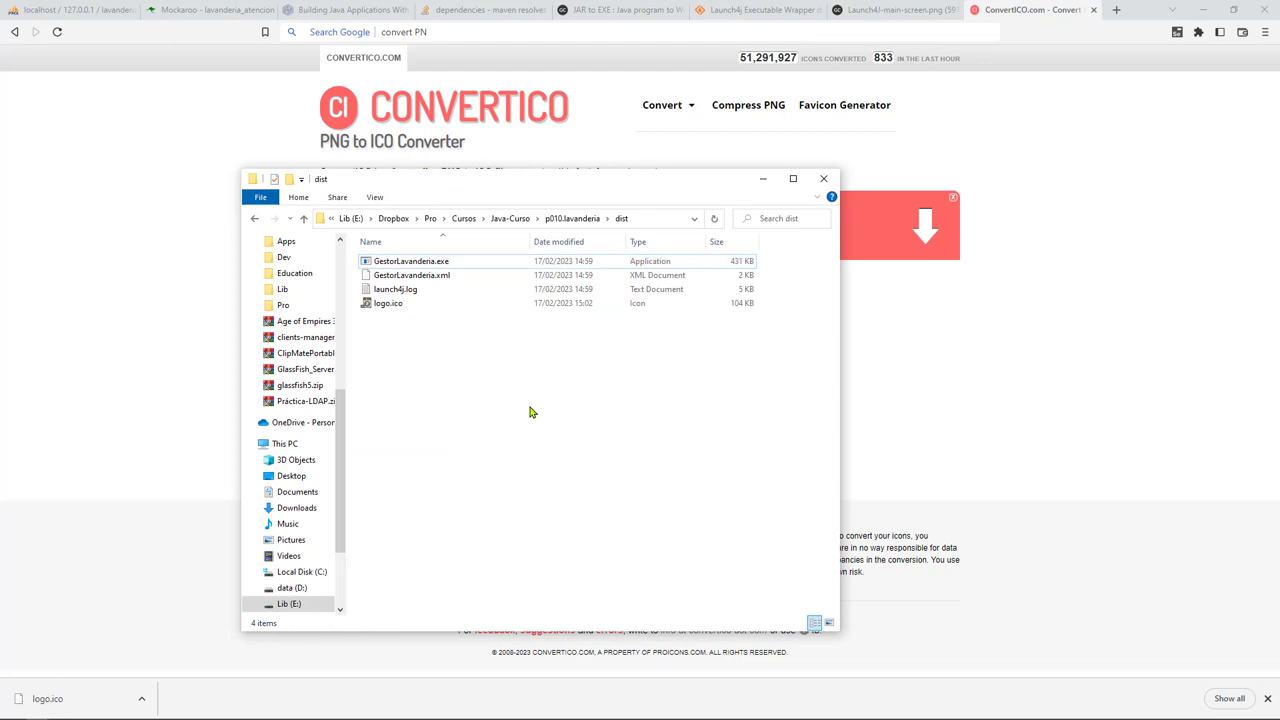
key(alt+Up)
key(Down)
key(Down)
key(Down)
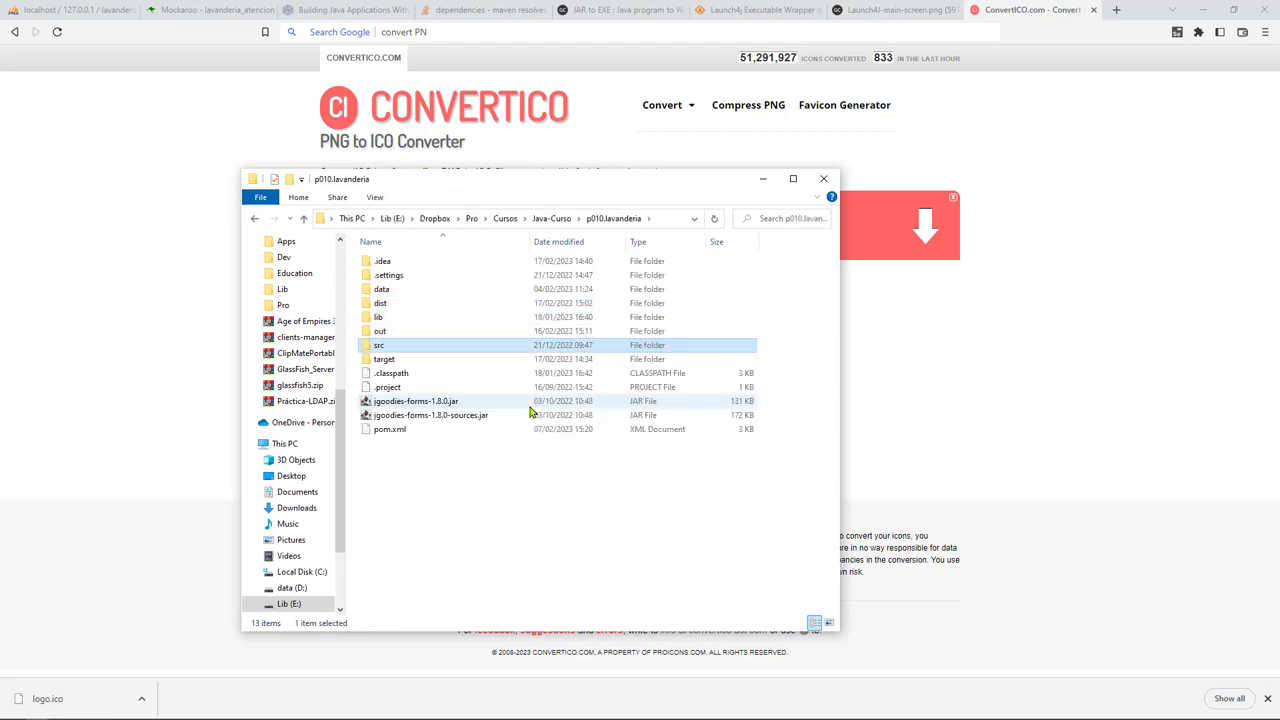
key(Return)
key(Down)
key(Return)
key(alt+Up)
key(Up)
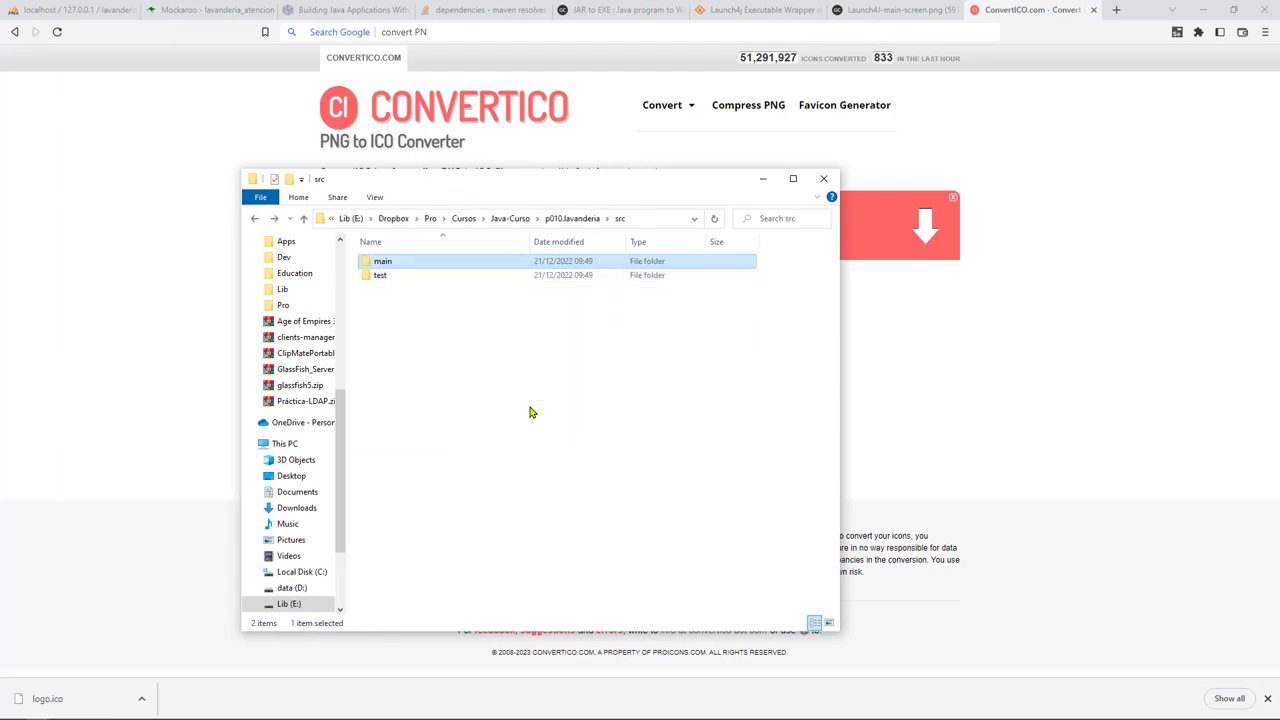
- Go through the main and resources folders and open the imagenes folder
key(Return)
key(Down)
key(Return)
key(End)
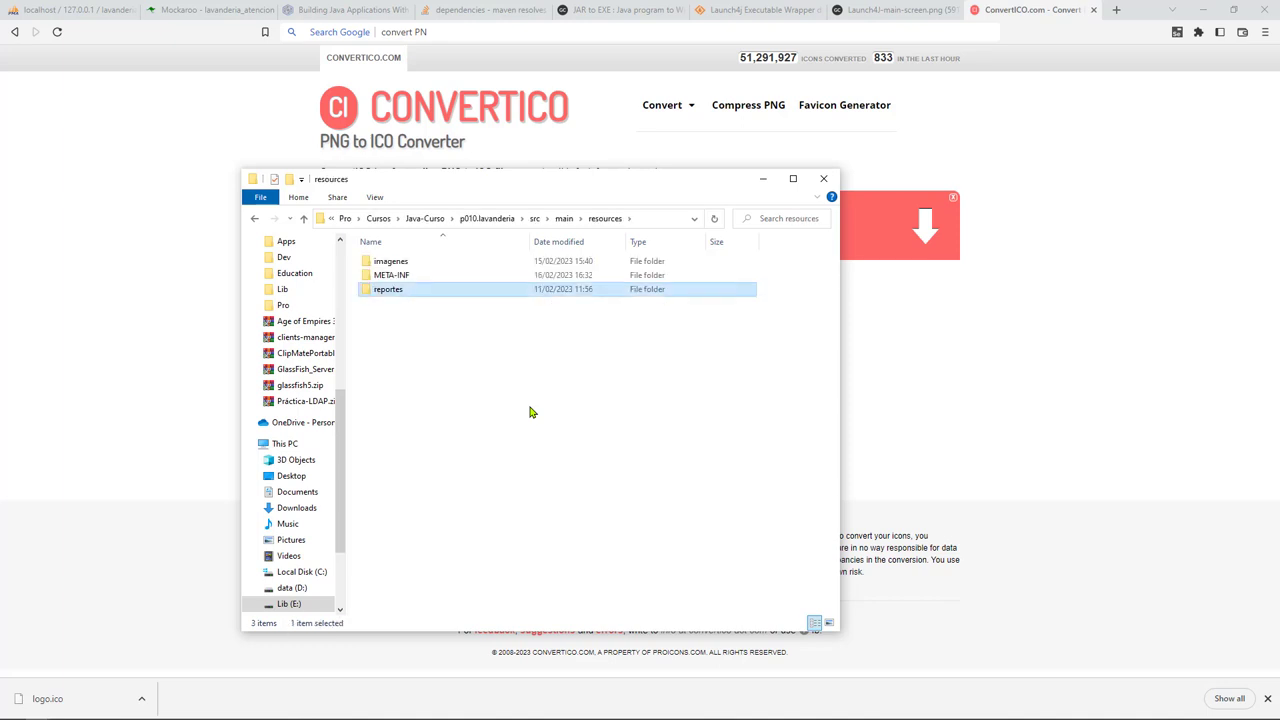
key(Home)
key(Return)
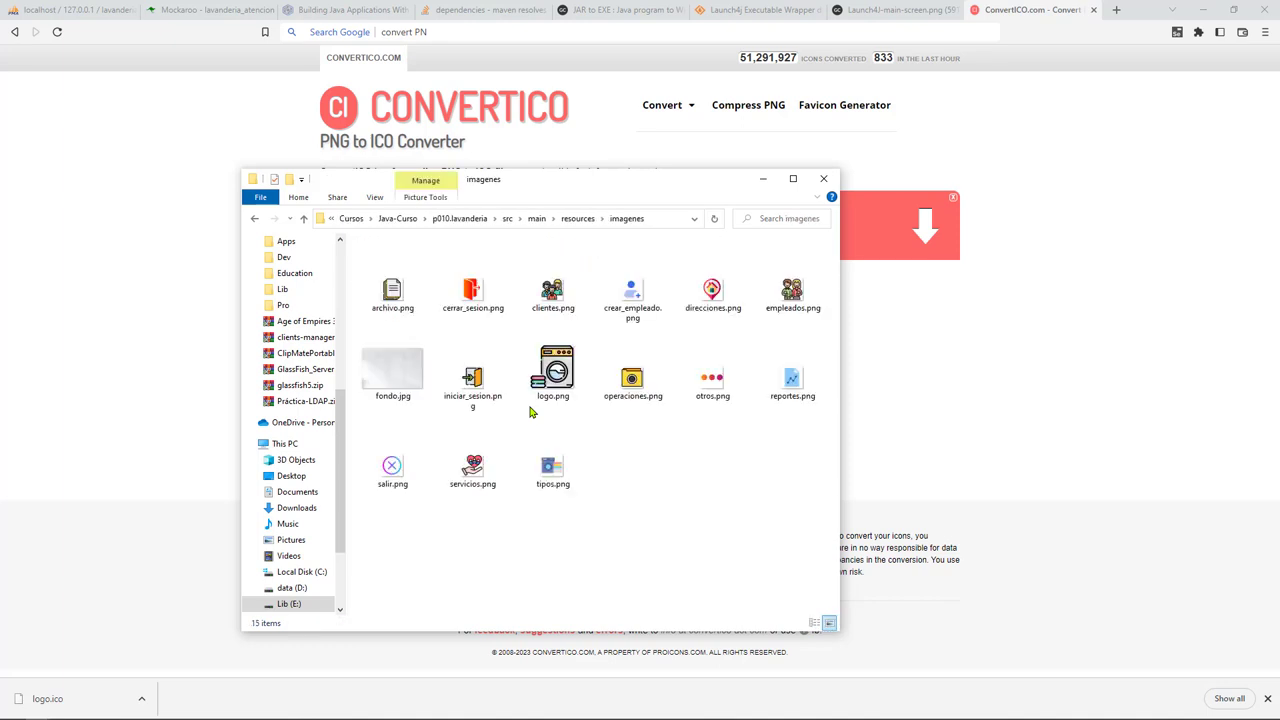
- Open fondo.jpg from the imagenes folder in paint.net
click(418, 388)
click(486, 57)
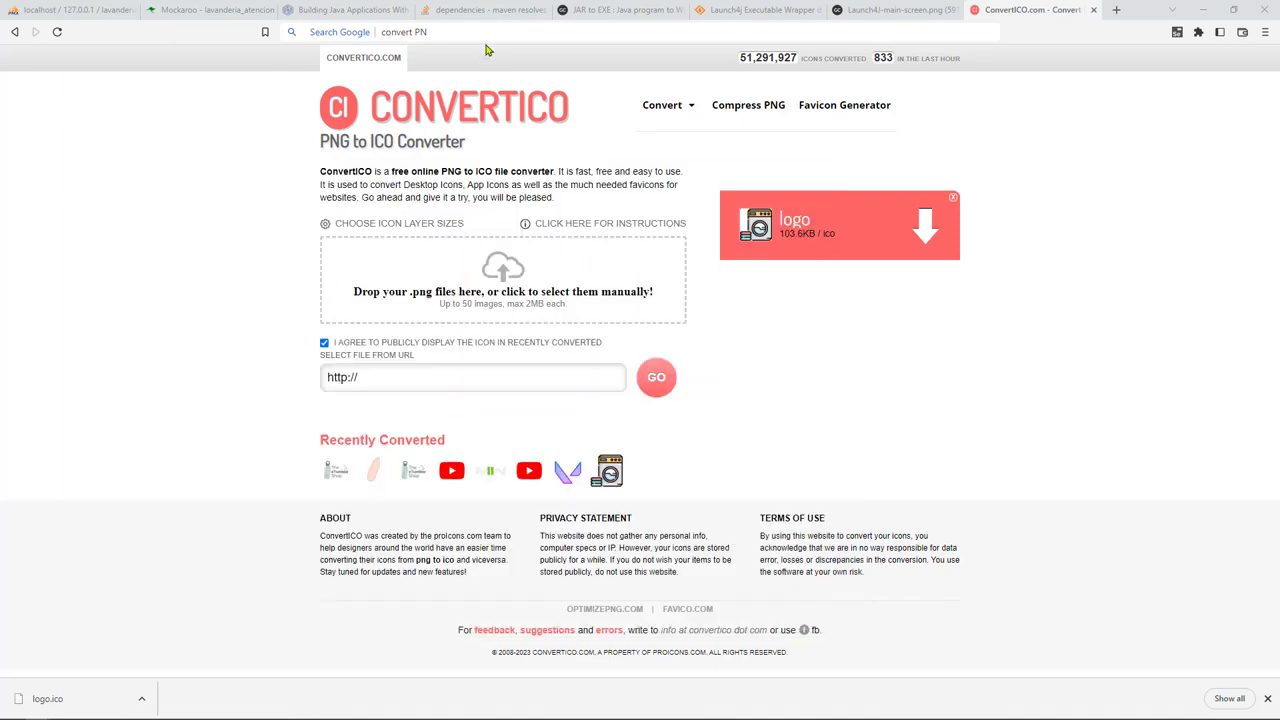
key(alt+Tab)
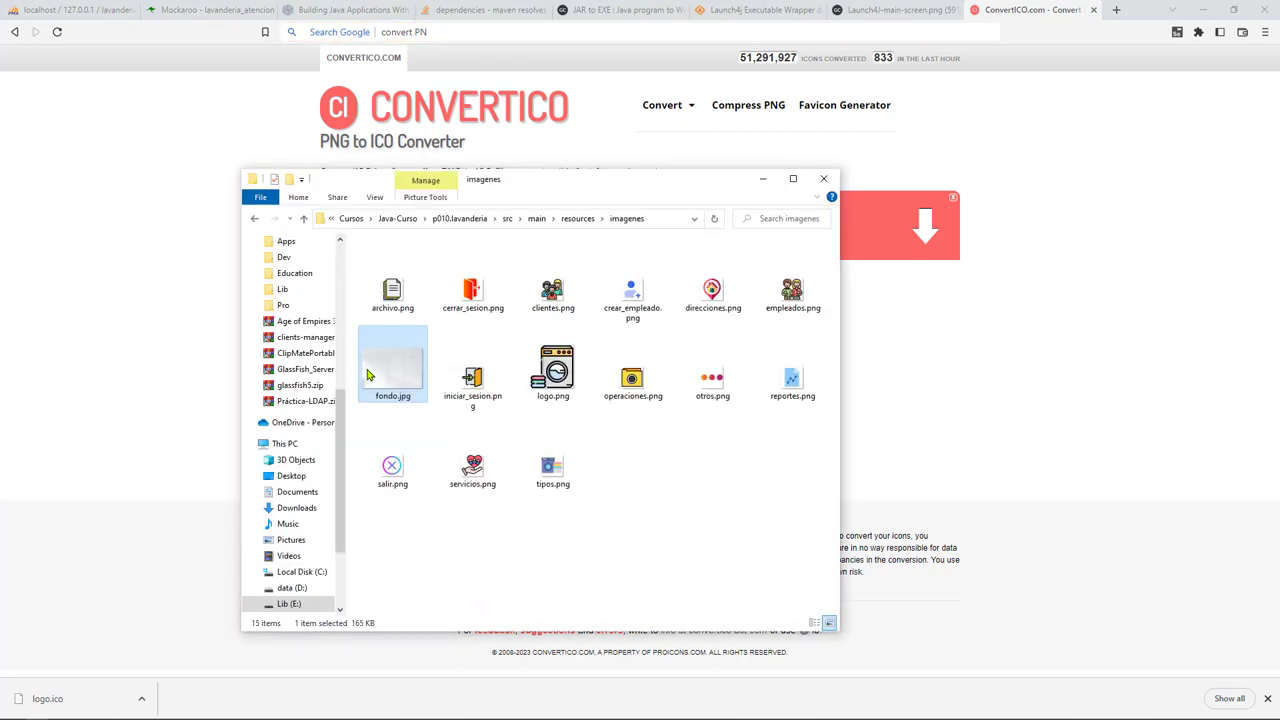
right_click(367, 375)
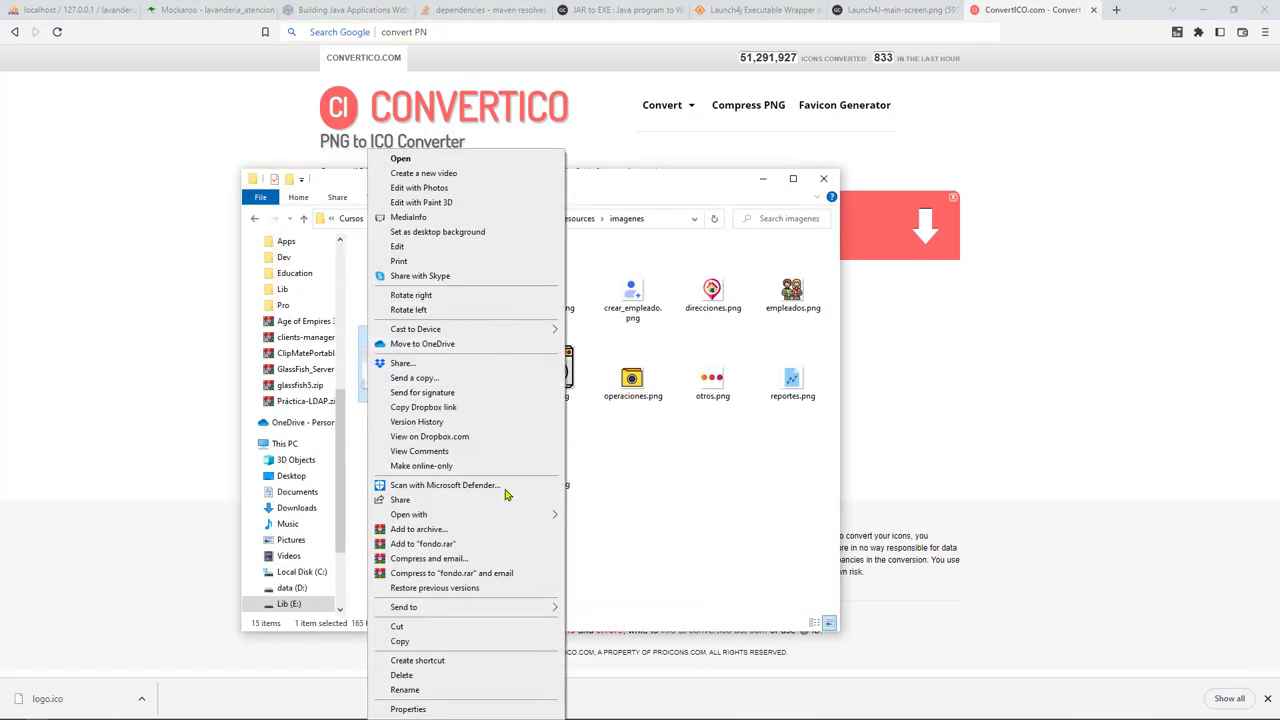
mouse_move(500, 514)
click(636, 566)
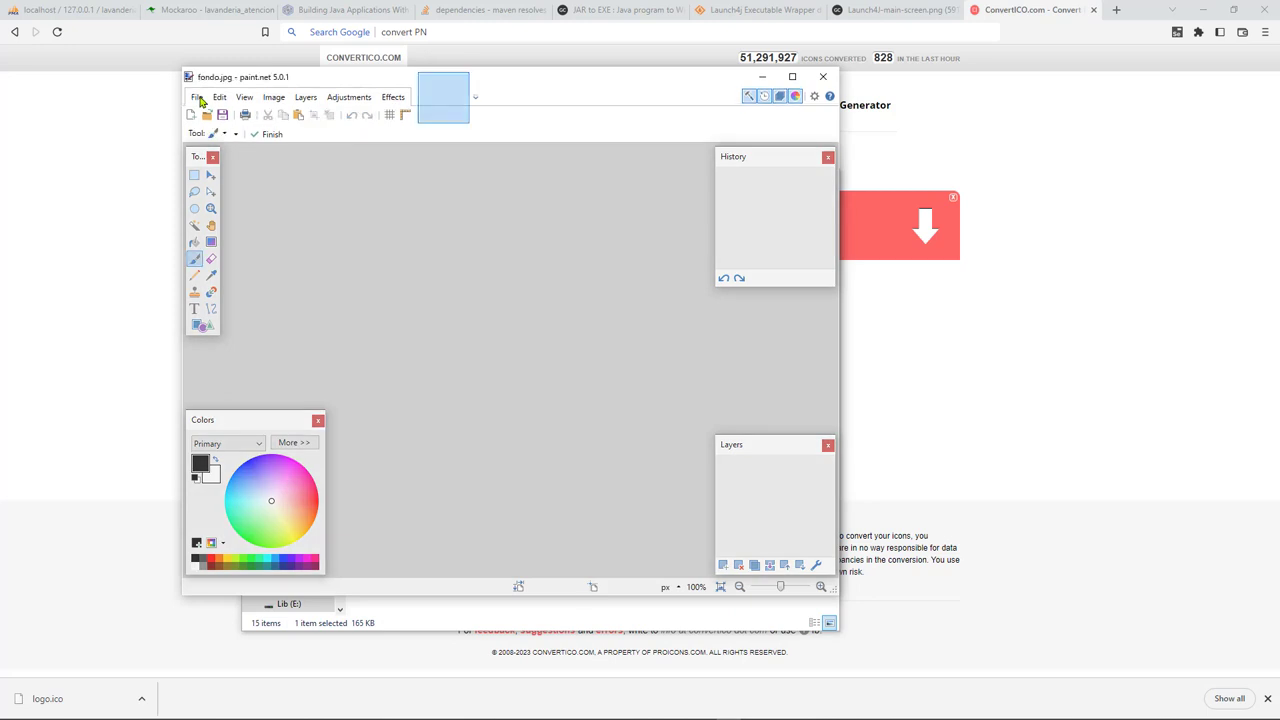
- Save the image as fondo.bmp in BMP format in the p010.lavanderia\dist folder, with automatically detected bit depth
click(197, 97)
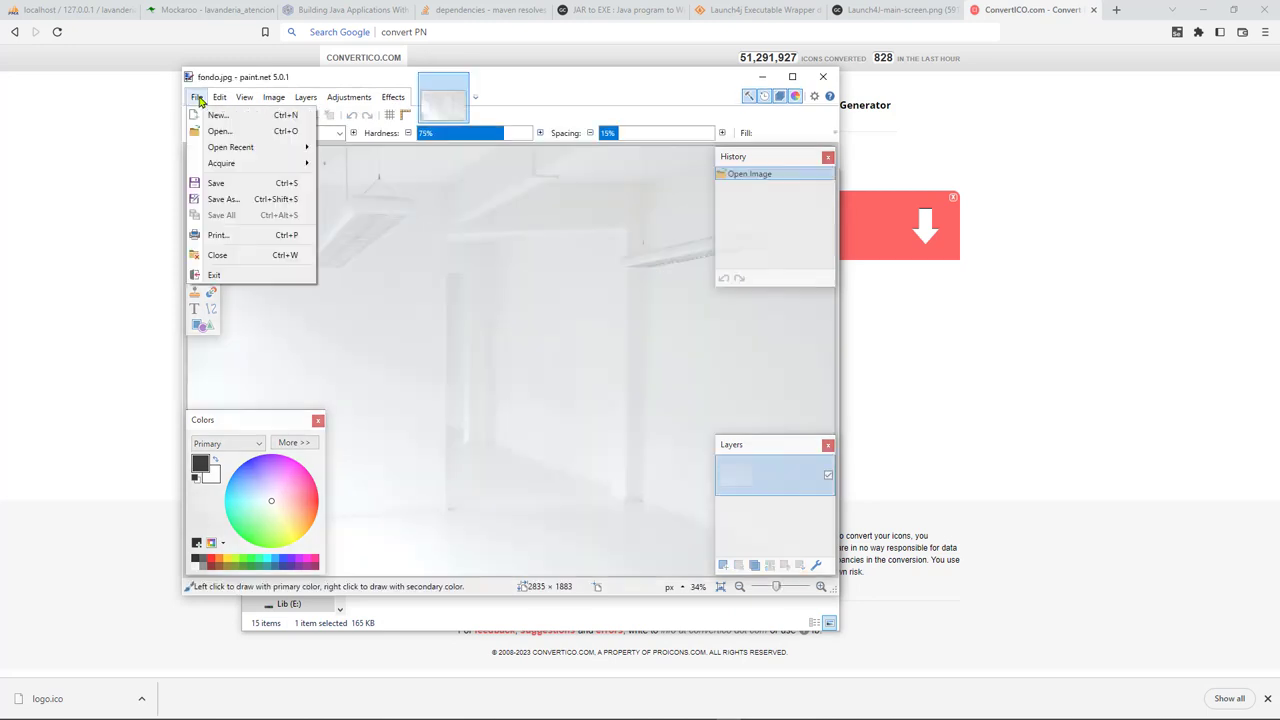
click(260, 206)
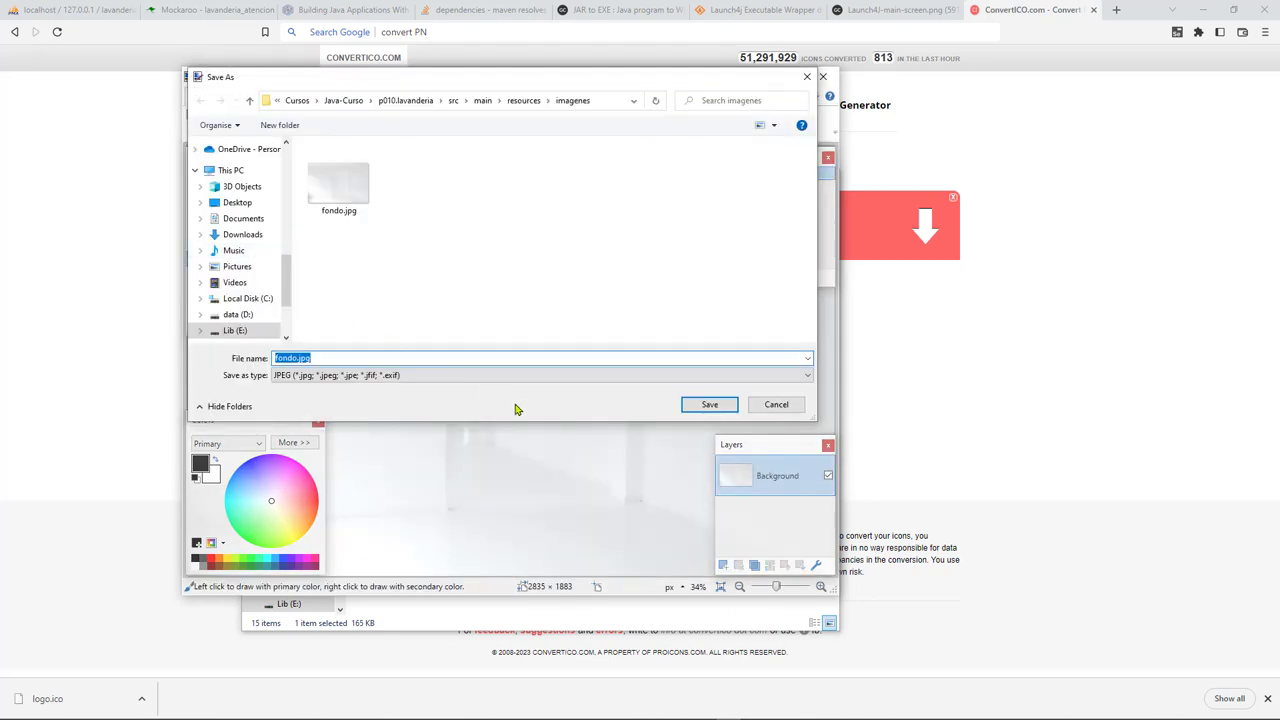
click(537, 375)
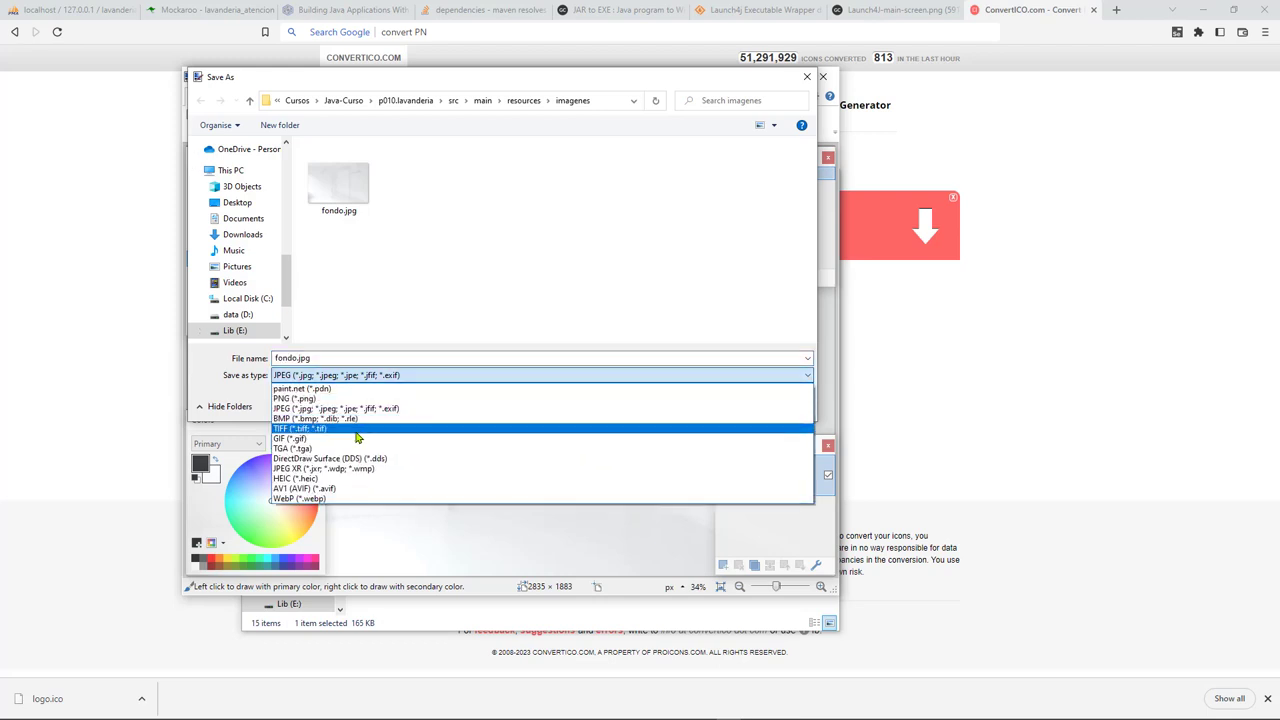
click(330, 419)
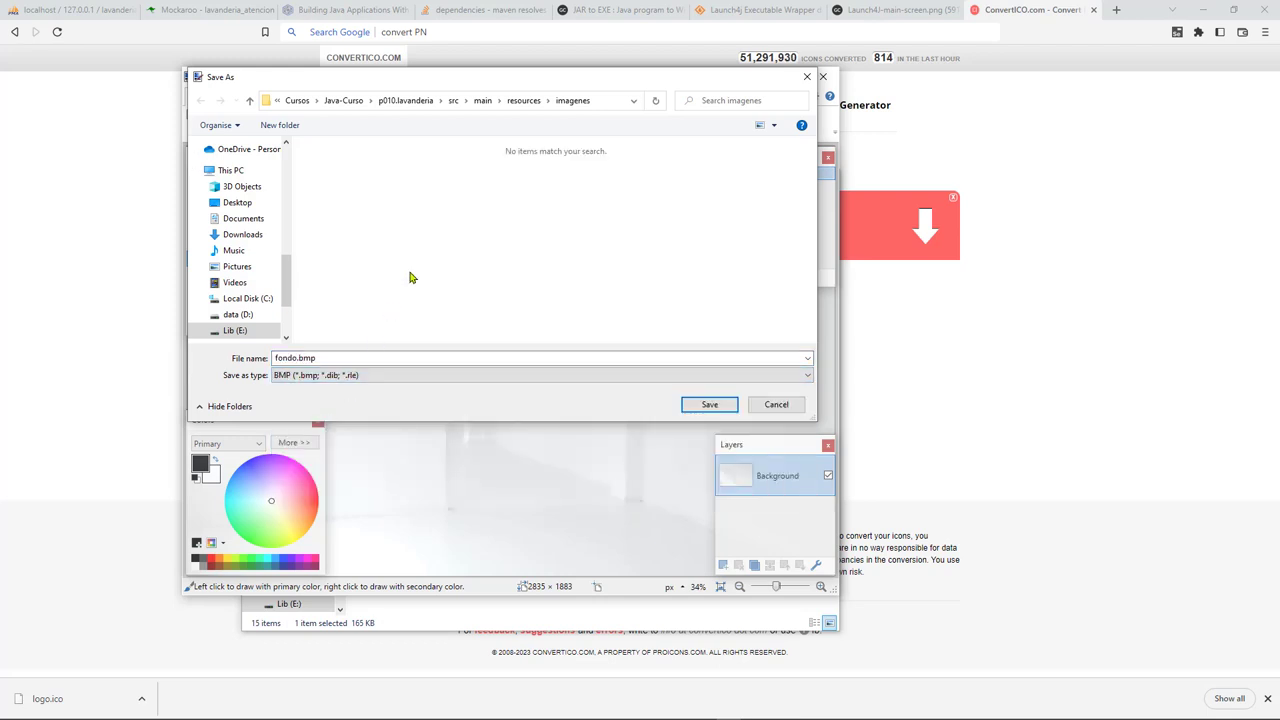
click(442, 101)
click(440, 116)
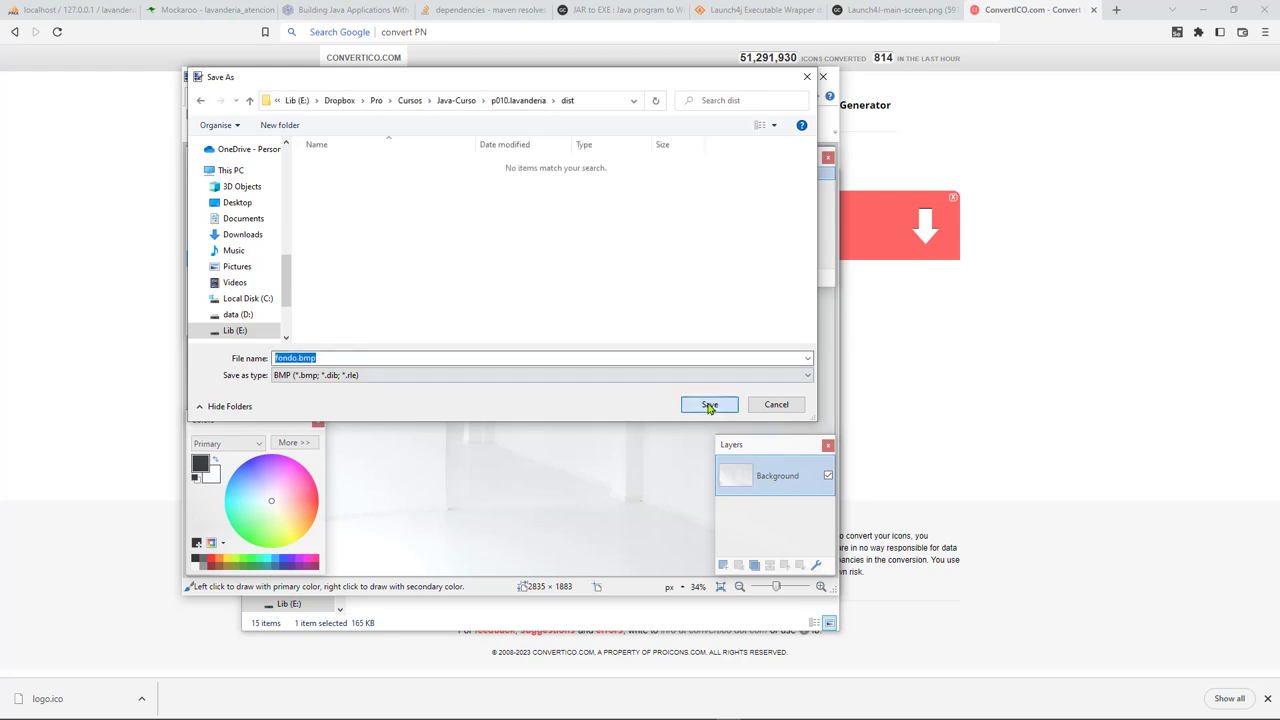
click(709, 405)
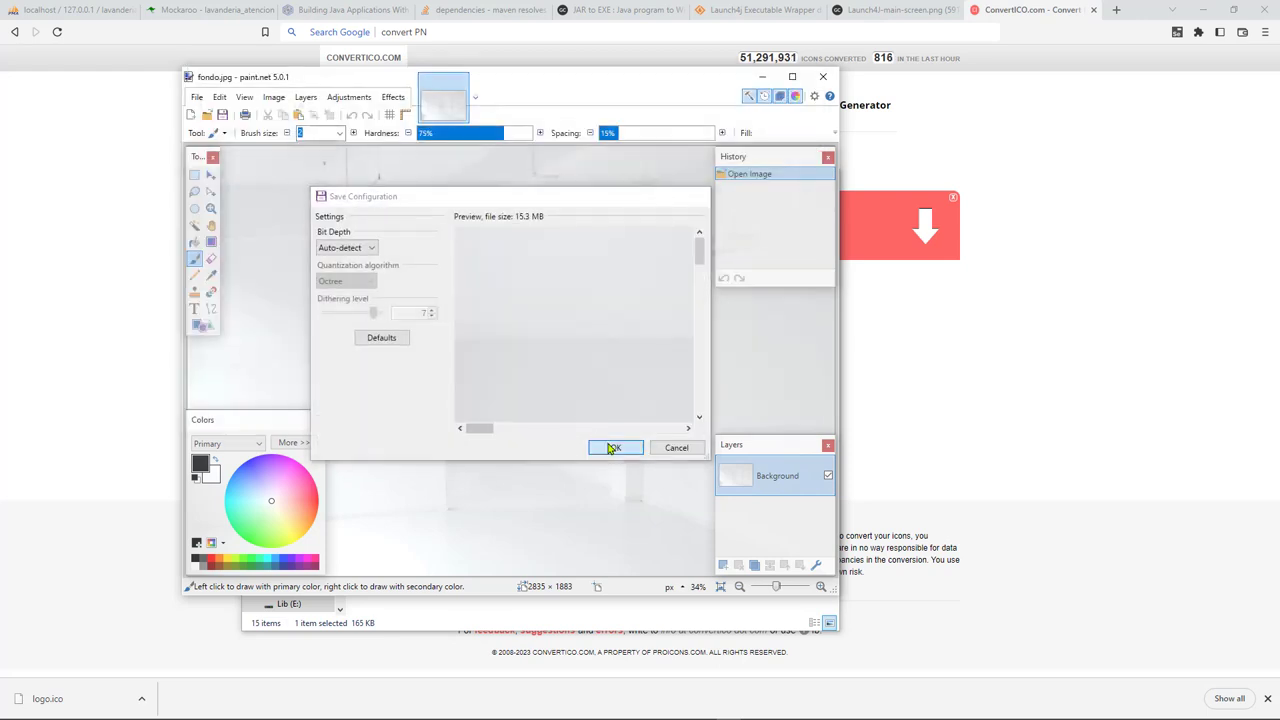
click(612, 447)
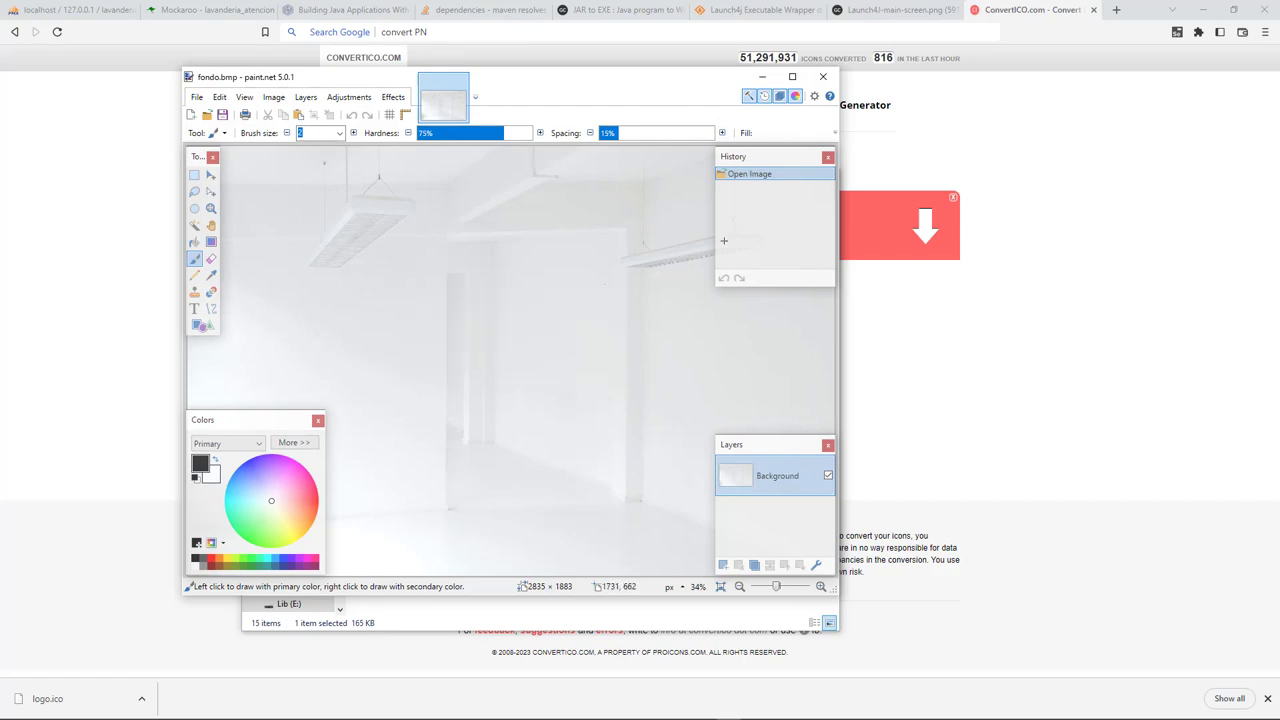
click(971, 178)
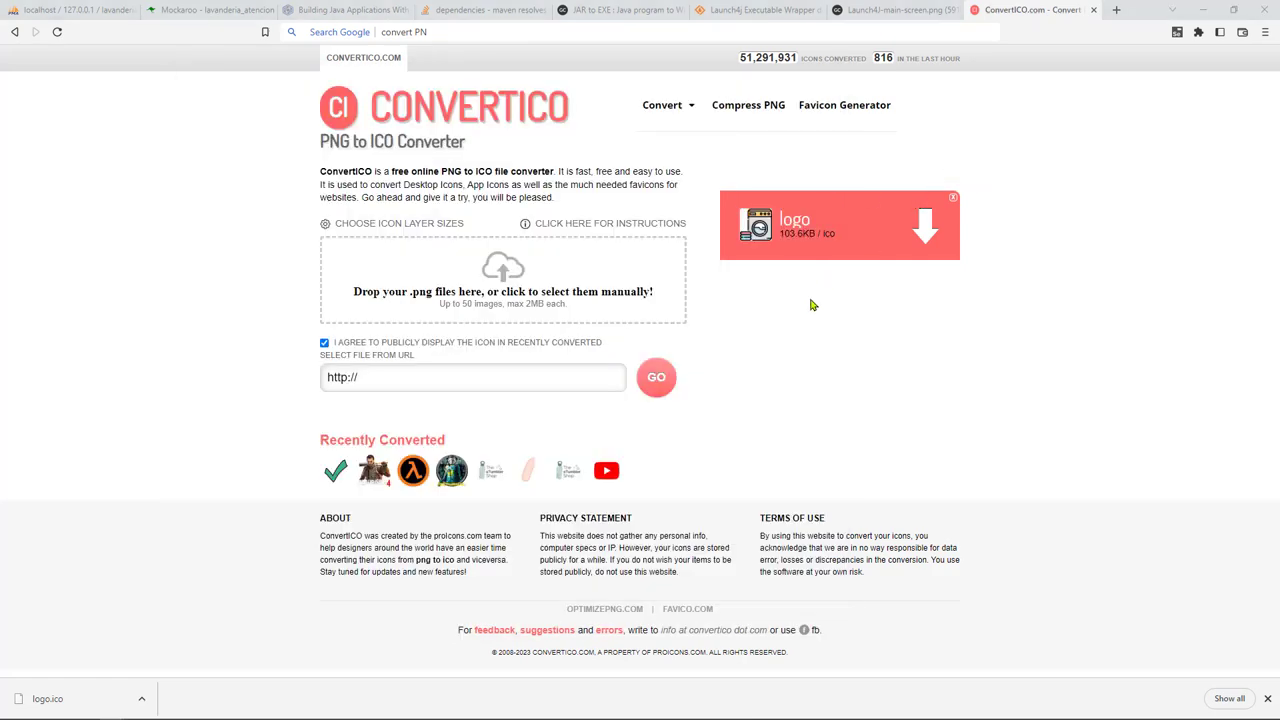
- Switch to Launch4j and choose fondo.bmp from the p010.lavanderia\dist folder as the splash file
key(alt+Tab)
key(alt+Tab)
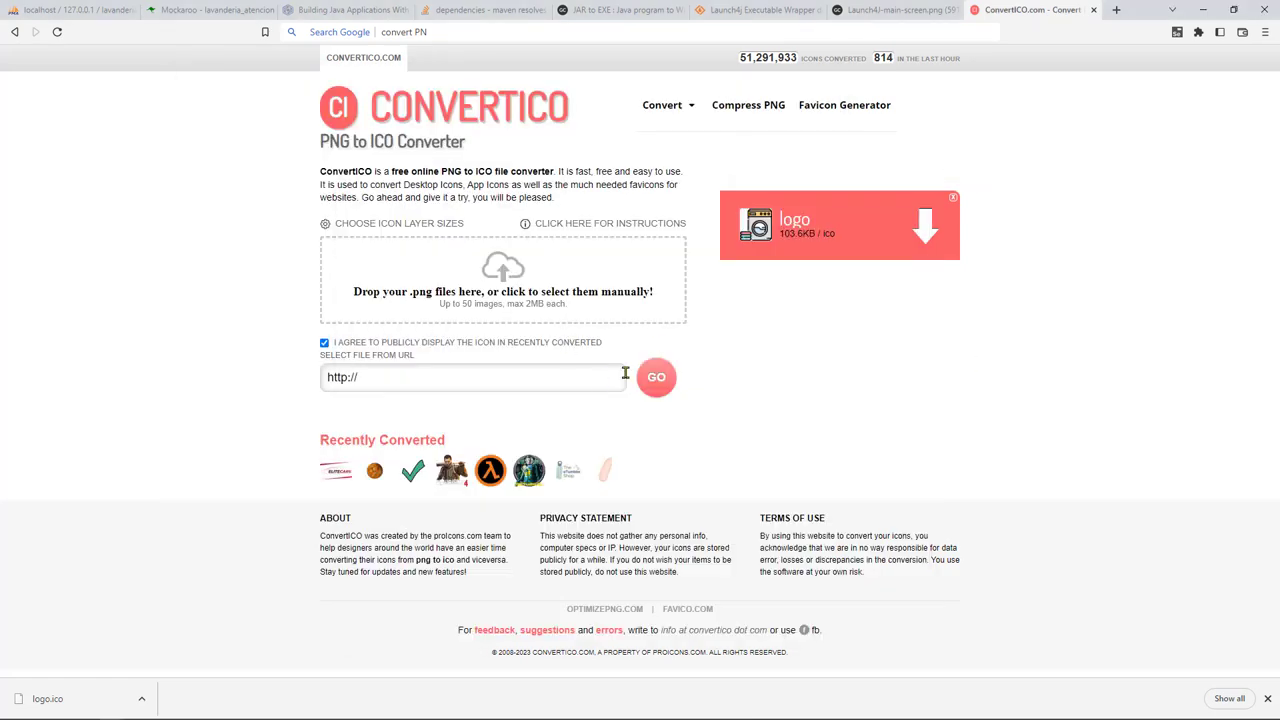
key(alt+Tab)
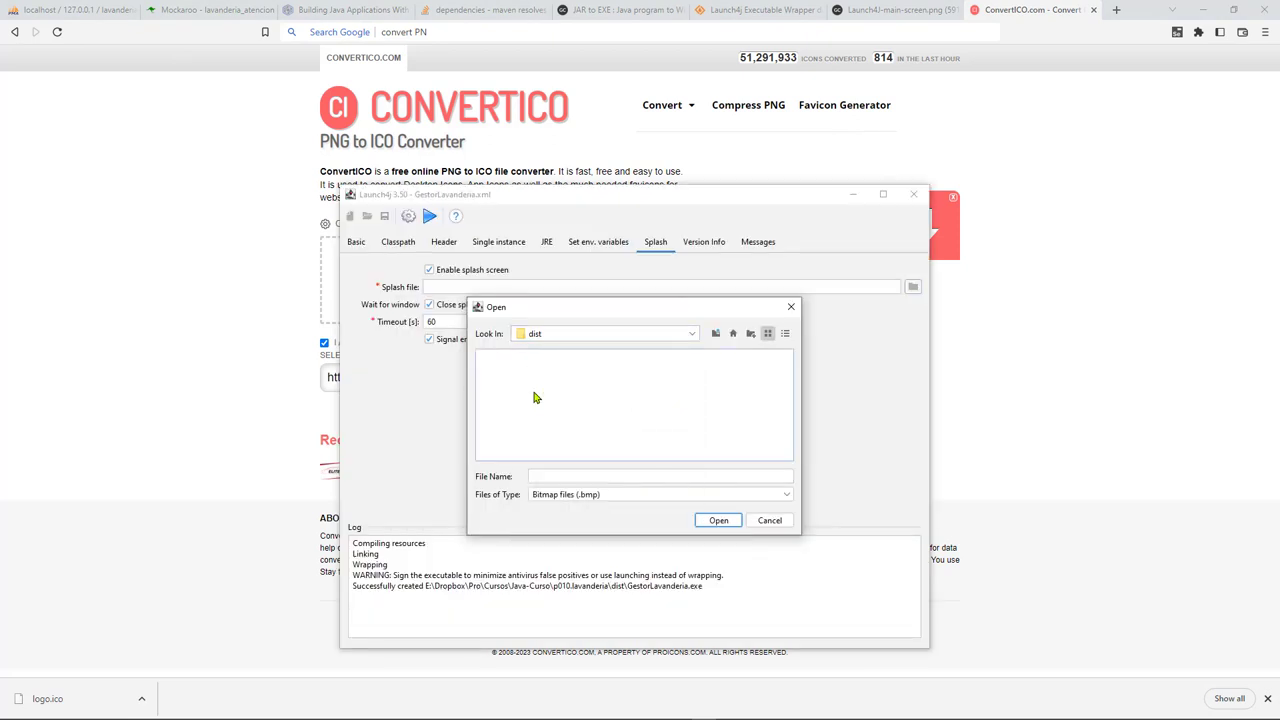
click(604, 333)
click(580, 428)
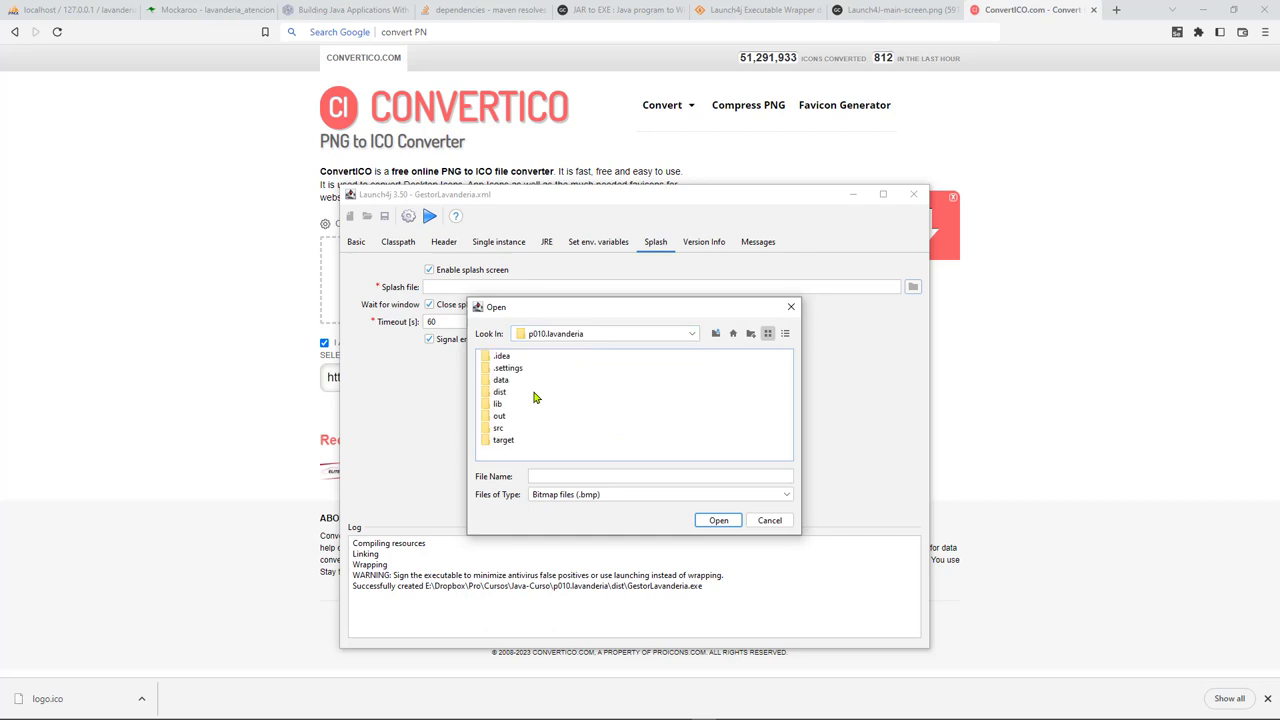
key(o)
key(d)
key(Return)
key(f)
key(Return)
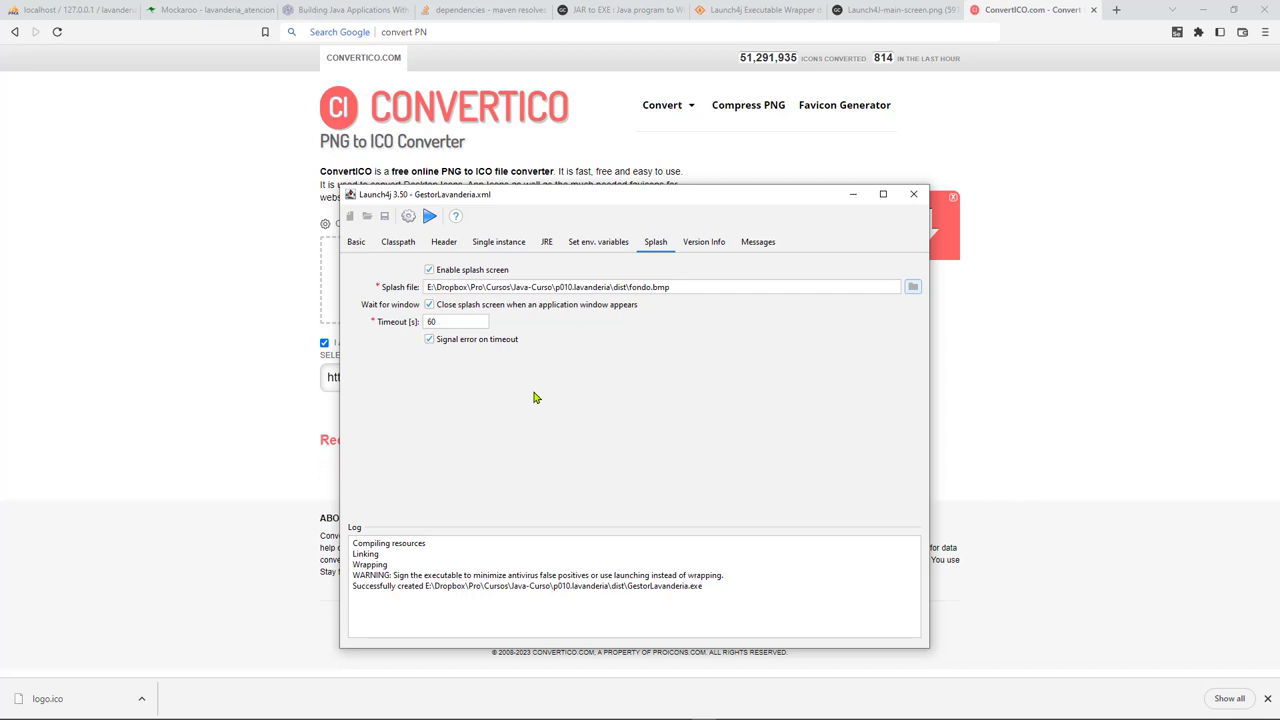
- Disable closing the splash screen when an application window appears and set its timeout to 15 seconds
key(Tab)
key(space)
key(Tab)
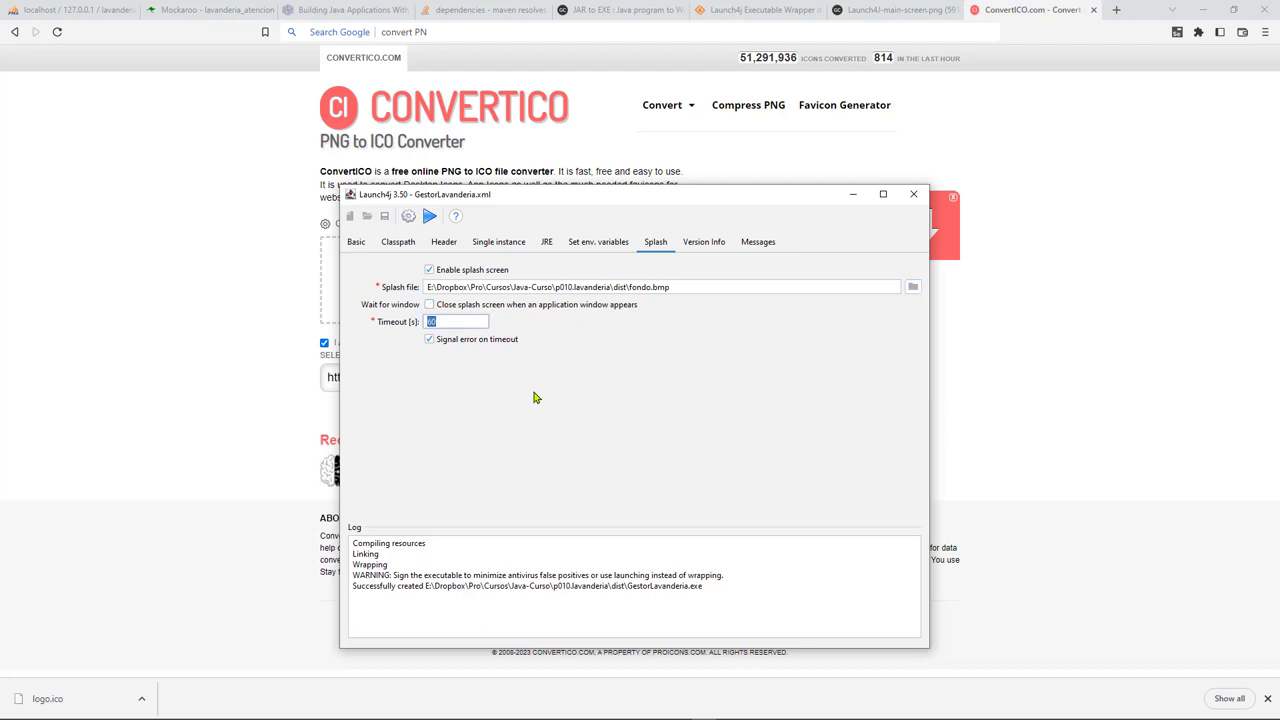
text(5)
key(Tab)
- Test-run the wrapped executable and save the configuration over GestorLavanderia.xml in the dist folder
click(429, 216)
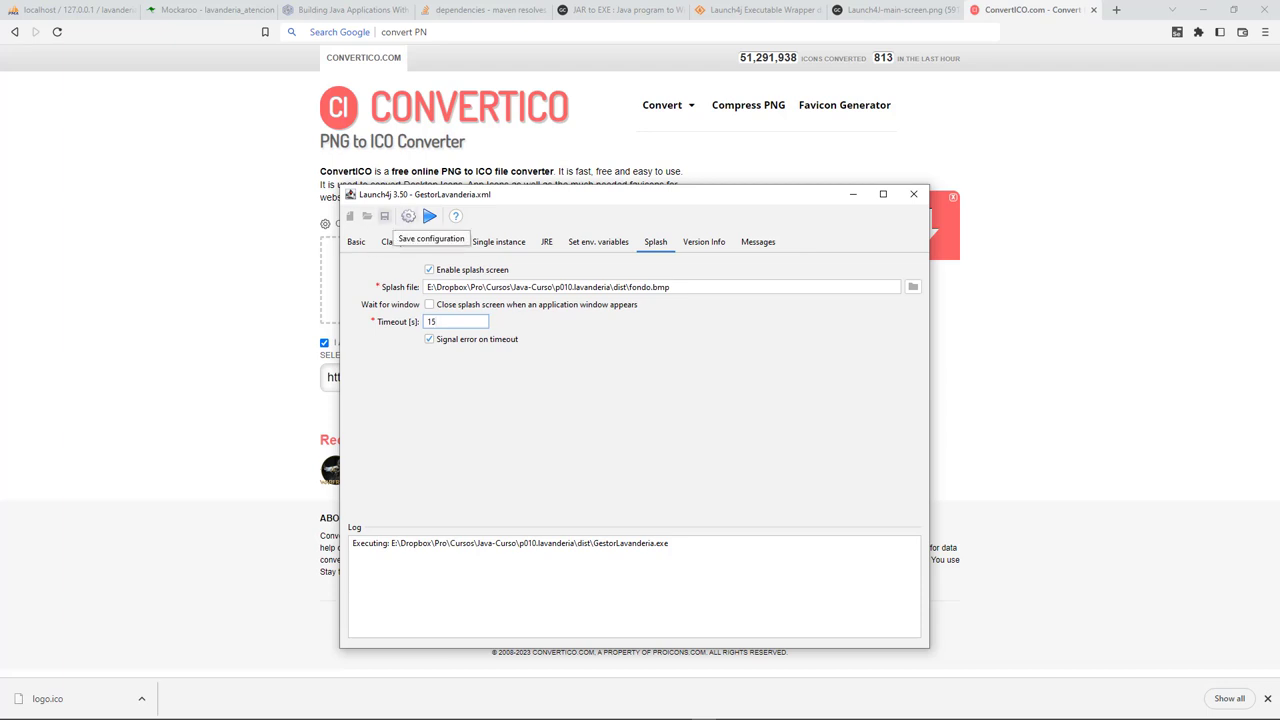
click(385, 216)
click(530, 355)
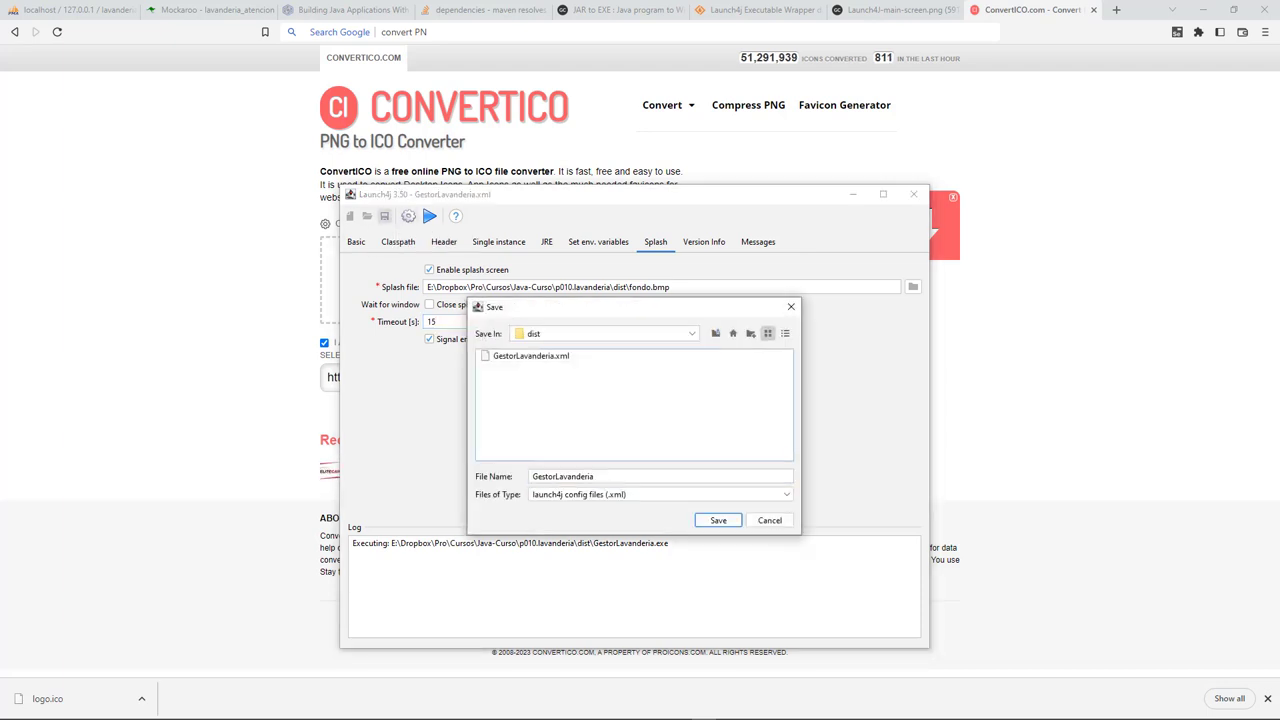
key(Return)
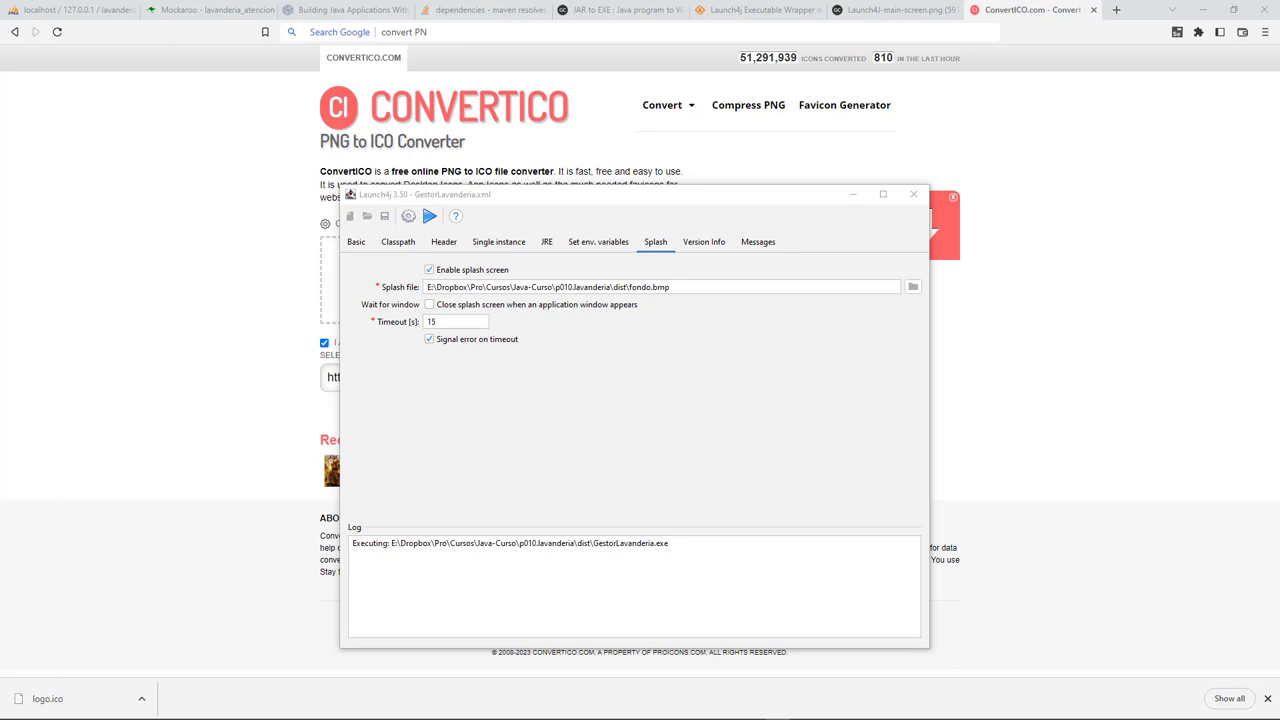
- Check the Version Info and Messages settings, and re-enable closing the splash screen when an application window appears
click(443, 412)
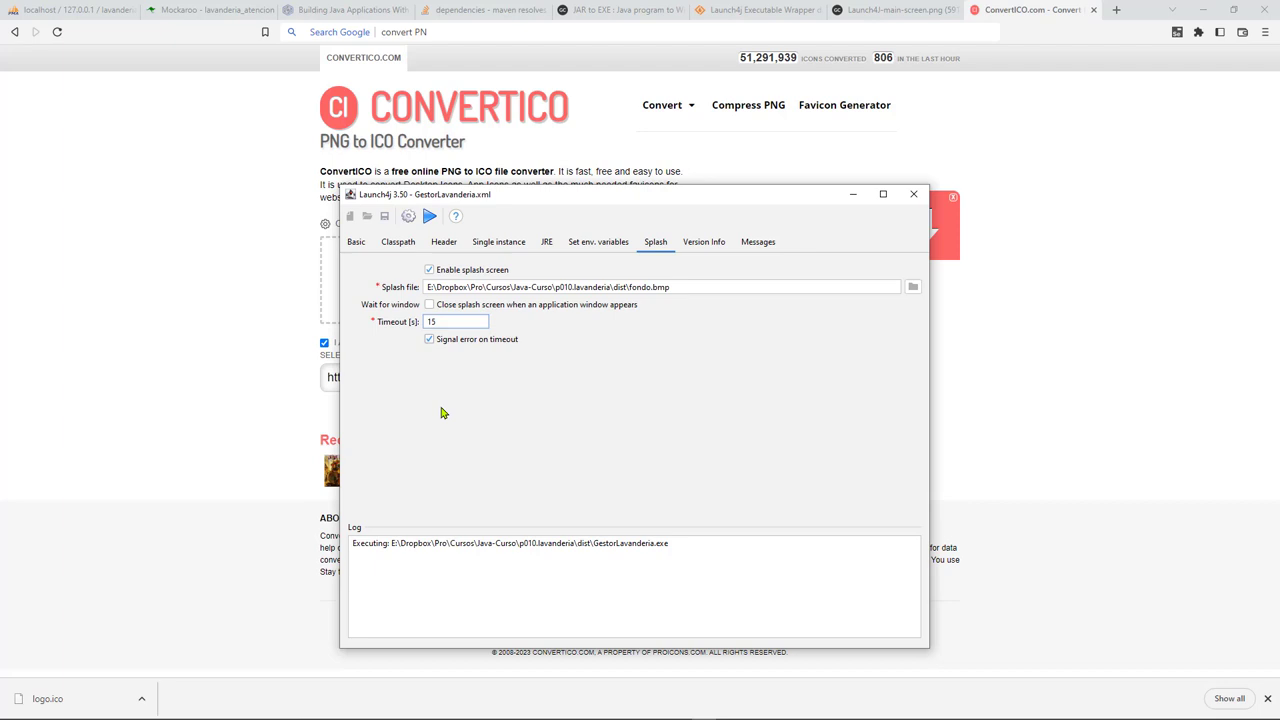
key(ctrl+Page_Down)
key(ctrl+Page_Down)
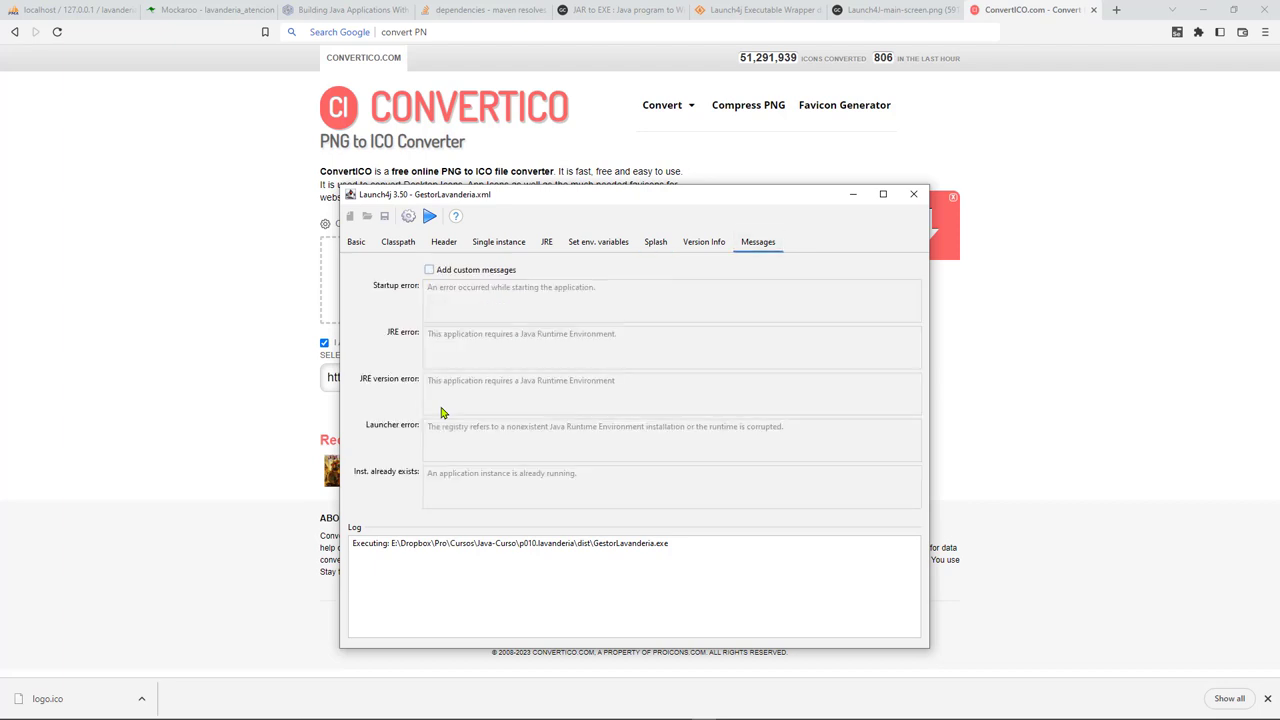
key(ctrl+Page_Up)
key(ctrl+Page_Up)
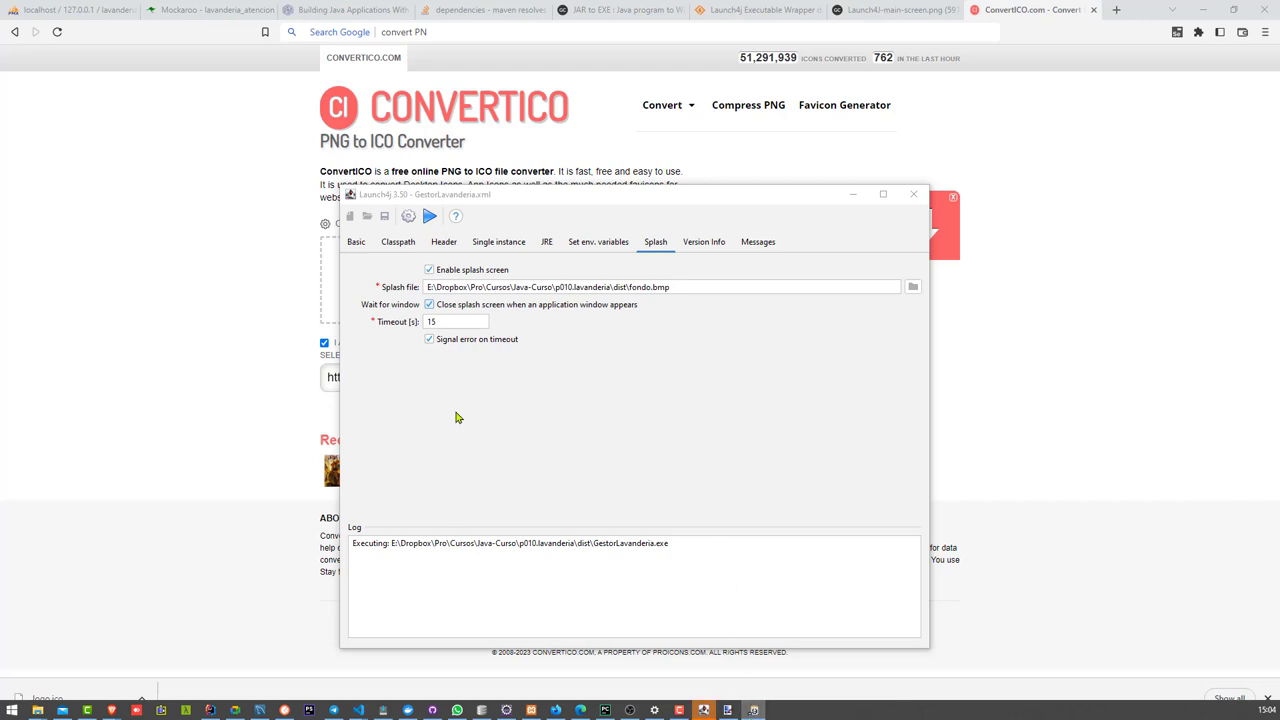
- Save the updated configuration and rebuild GestorLavanderia.exe
click(384, 216)
key(Return)
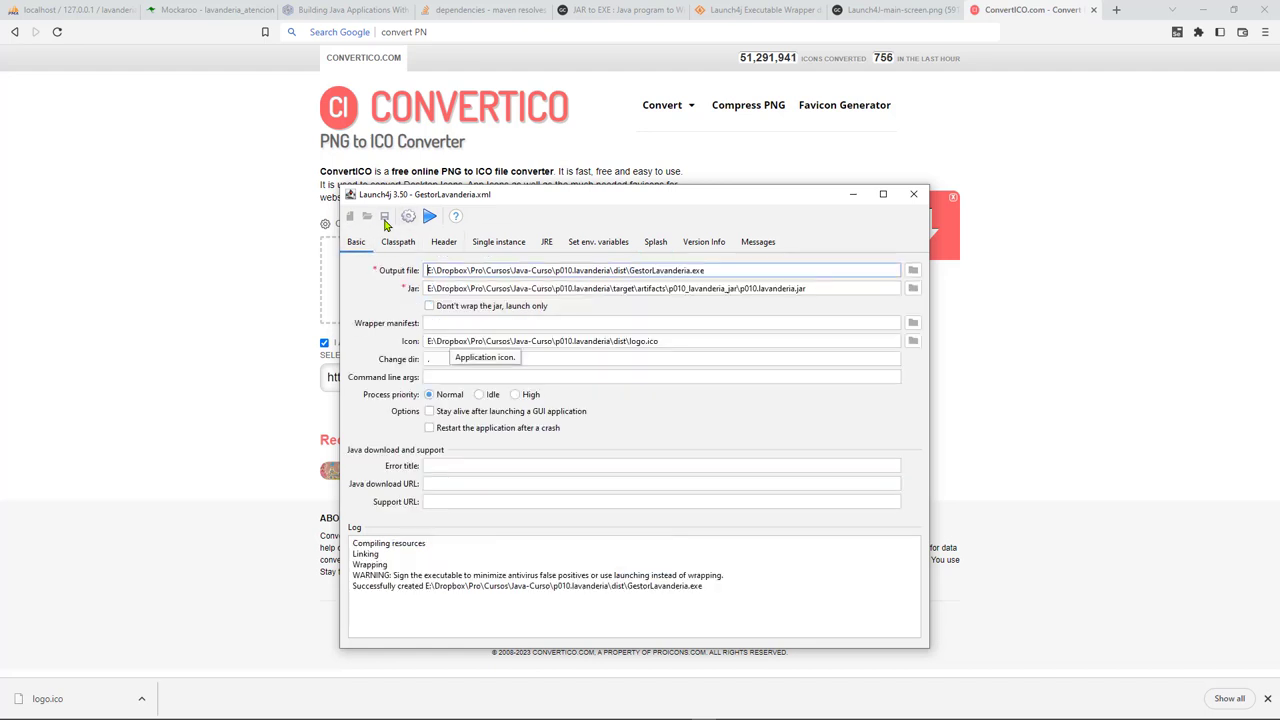
- Switch to File Explorer, open the p010.lavanderia\dist folder and show its files as large icons
key(alt+Tab)
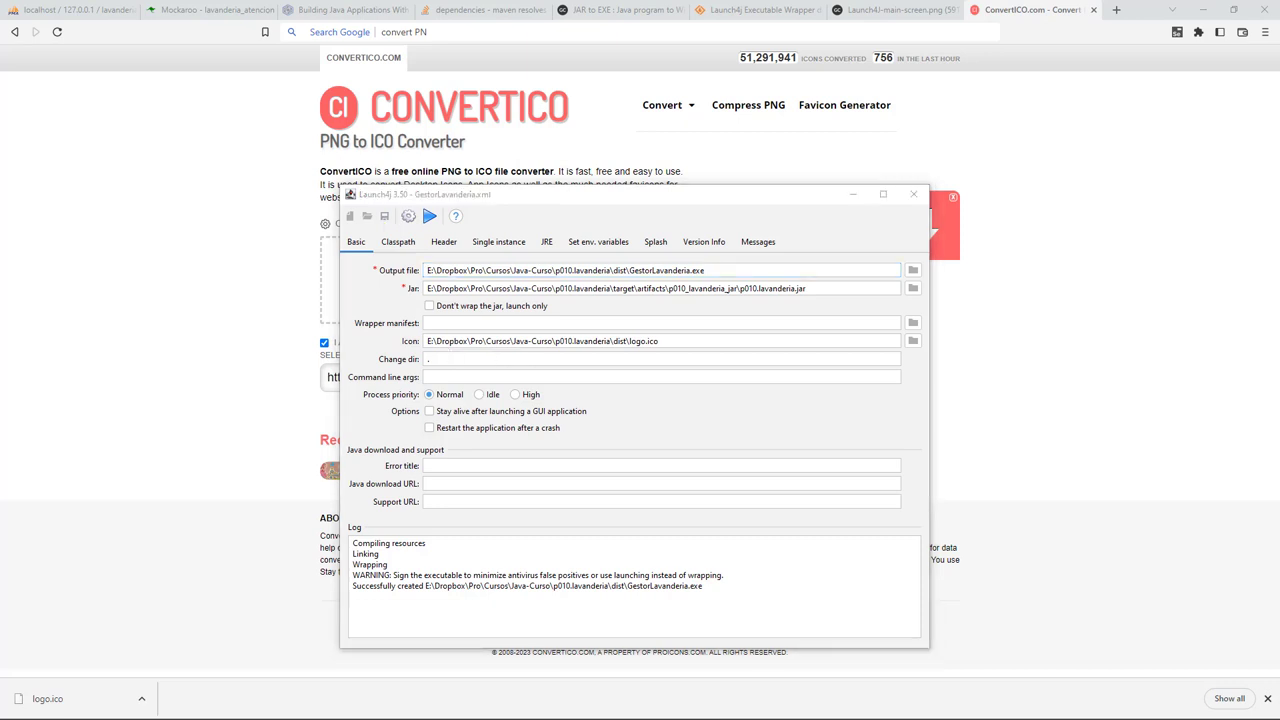
click(522, 218)
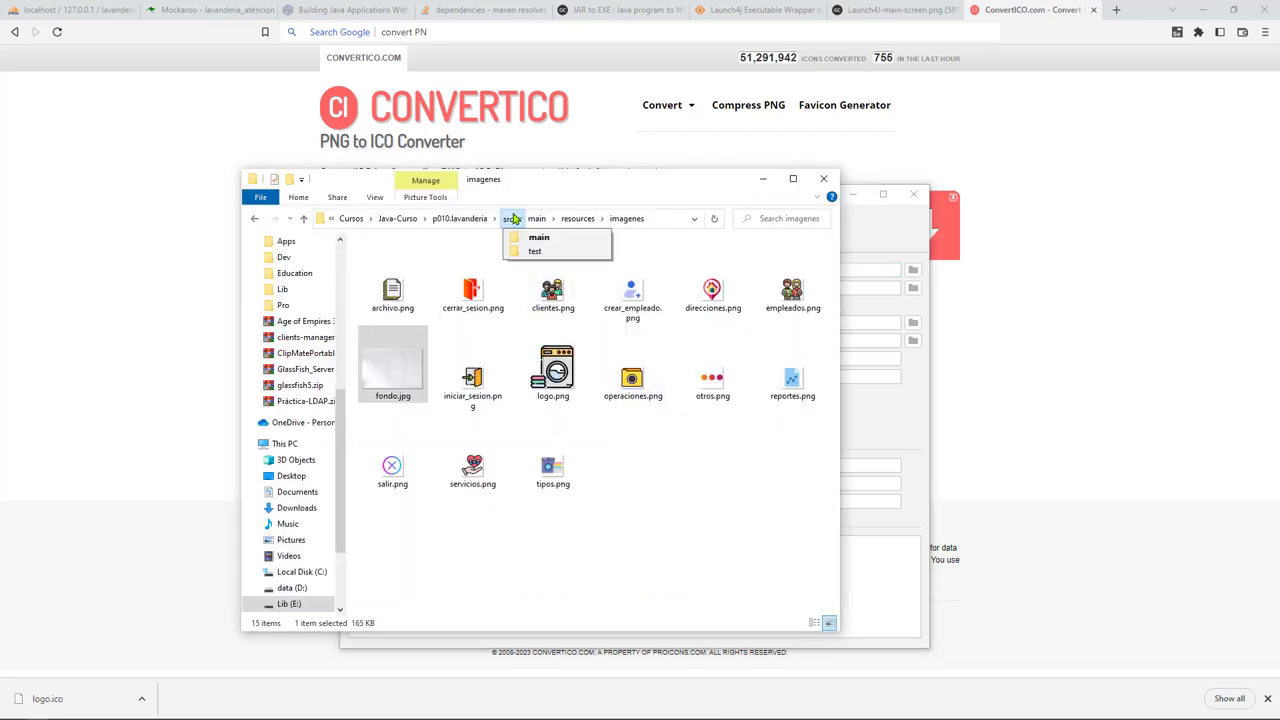
click(494, 218)
click(530, 276)
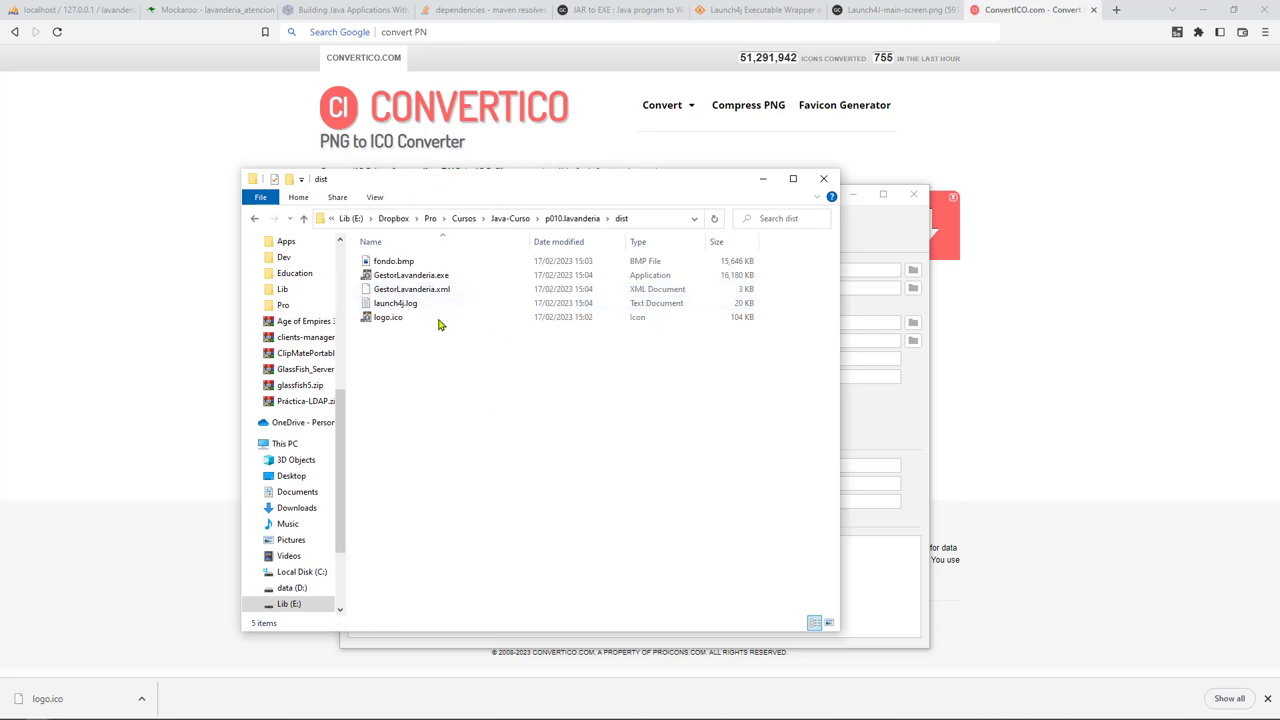
click(420, 275)
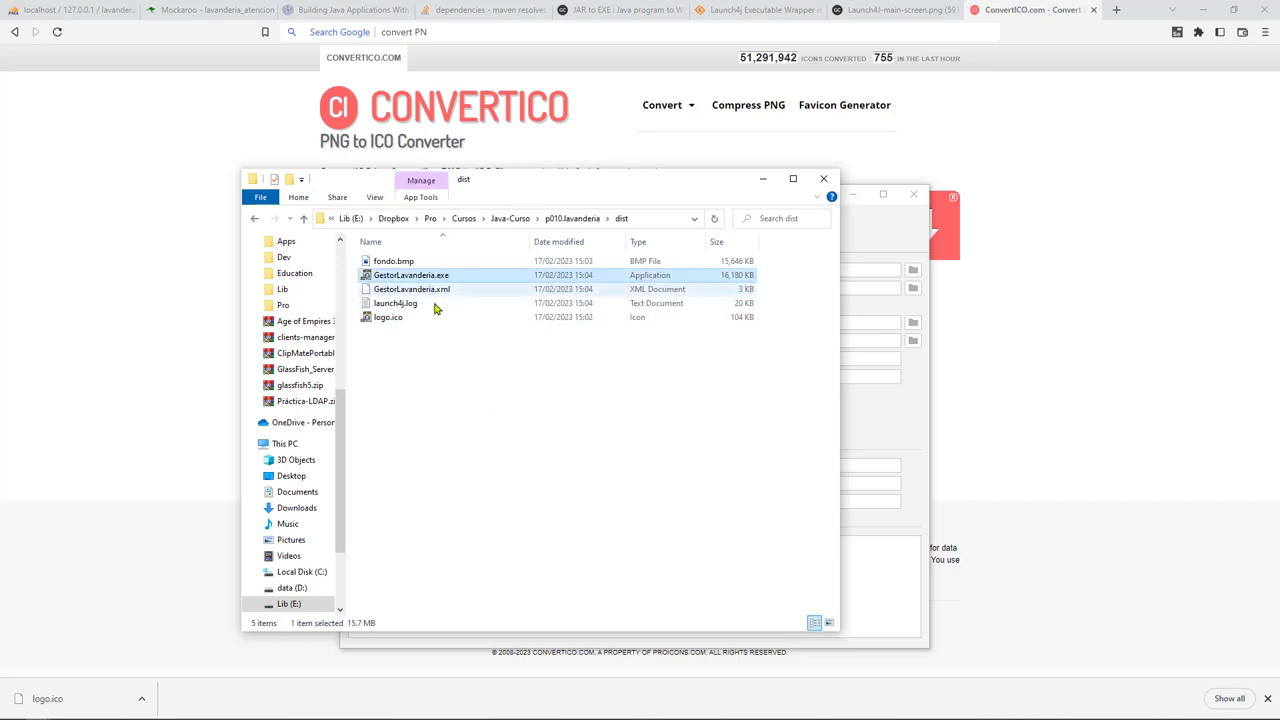
click(375, 200)
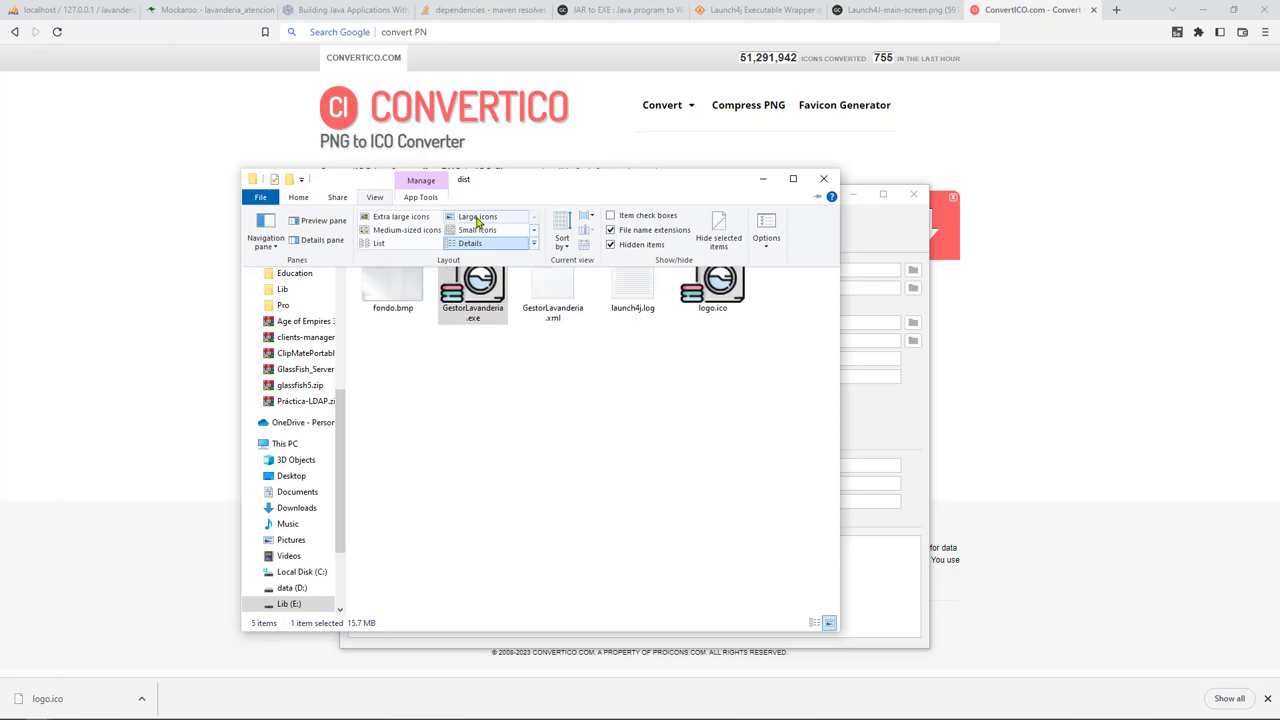
click(478, 222)
click(543, 326)
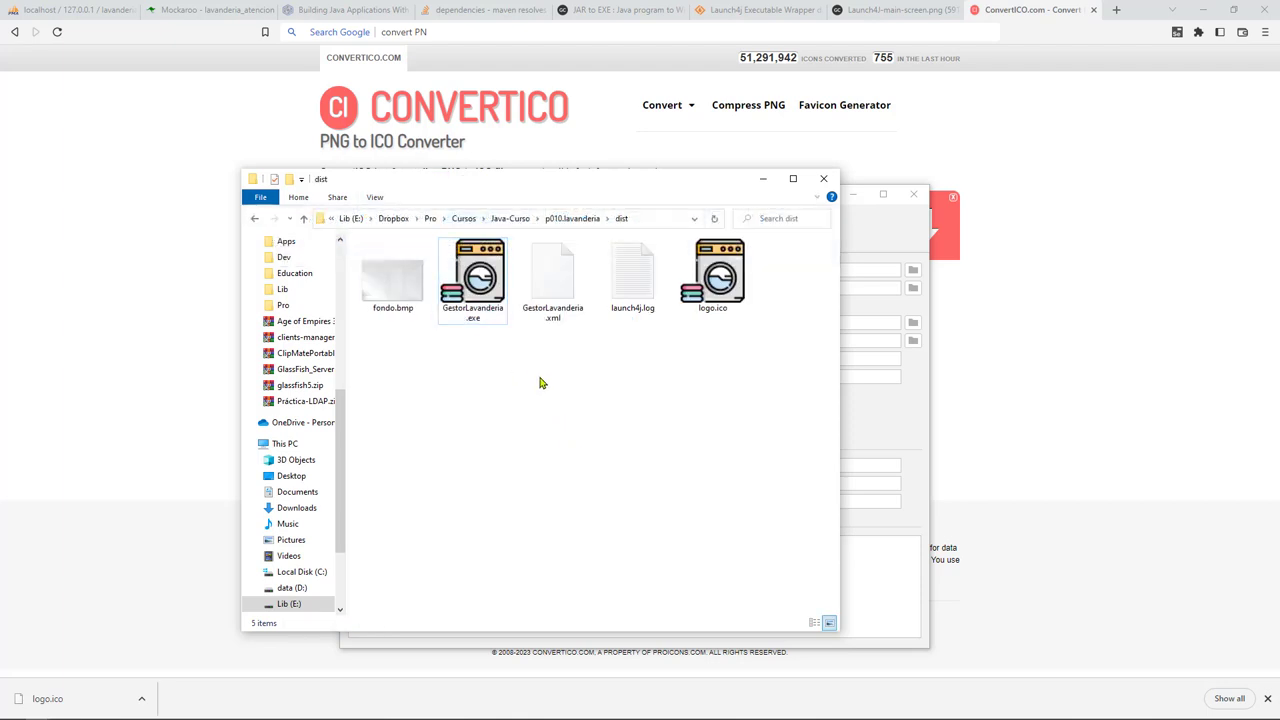
- Run GestorLavanderia.exe to check that the application starts, and close its window
double_click(468, 285)
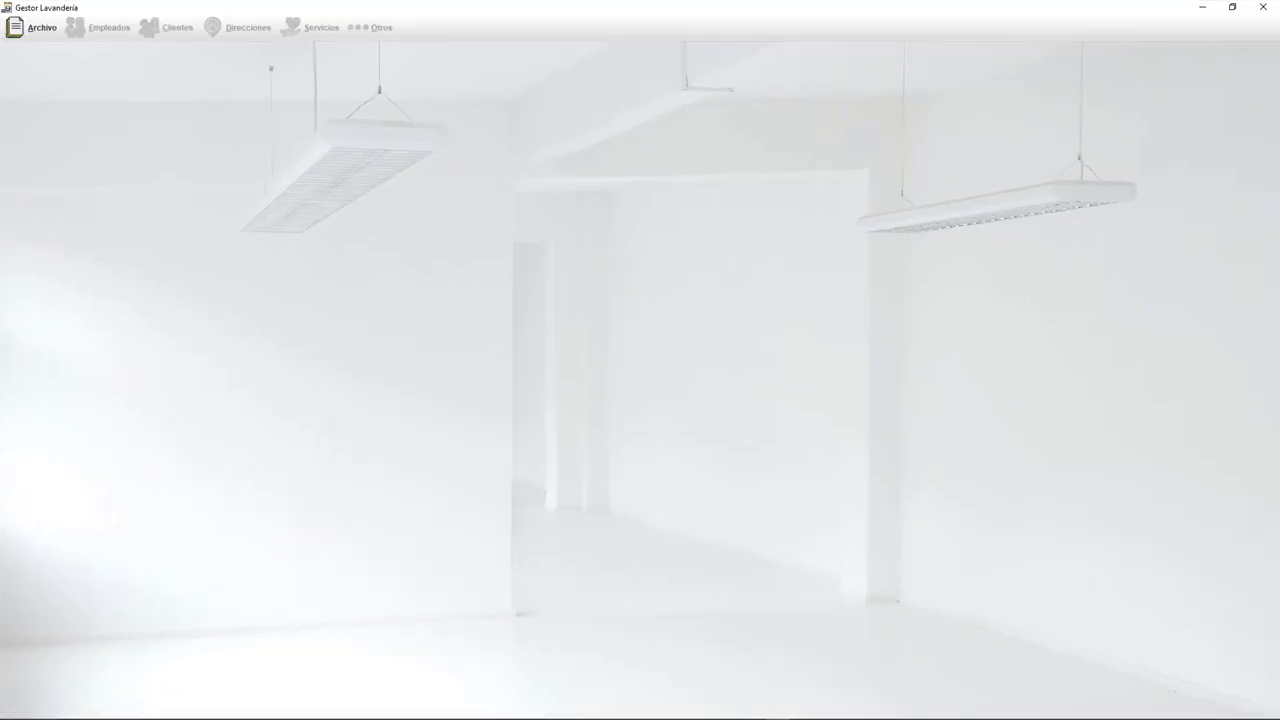
click(1263, 7)
click(632, 381)
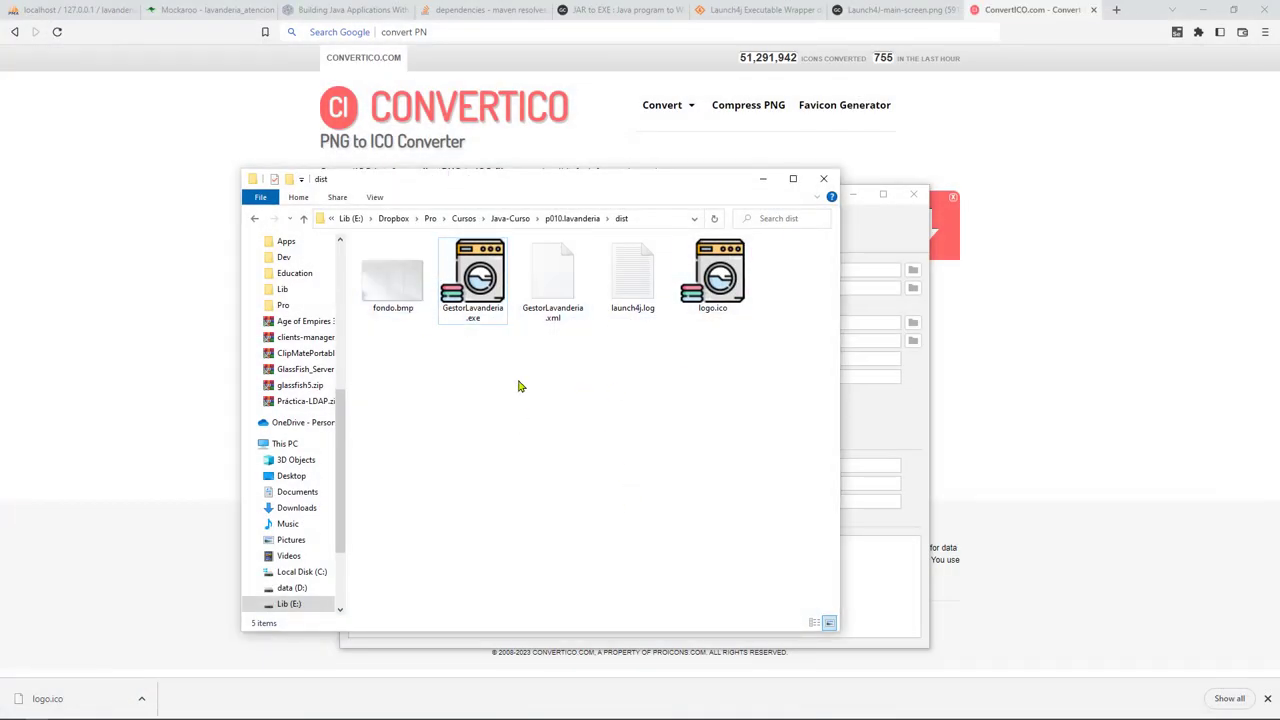
- Check the file size of GestorLavanderia.exe in dist, and return to the p010.lavanderia folder
click(506, 296)
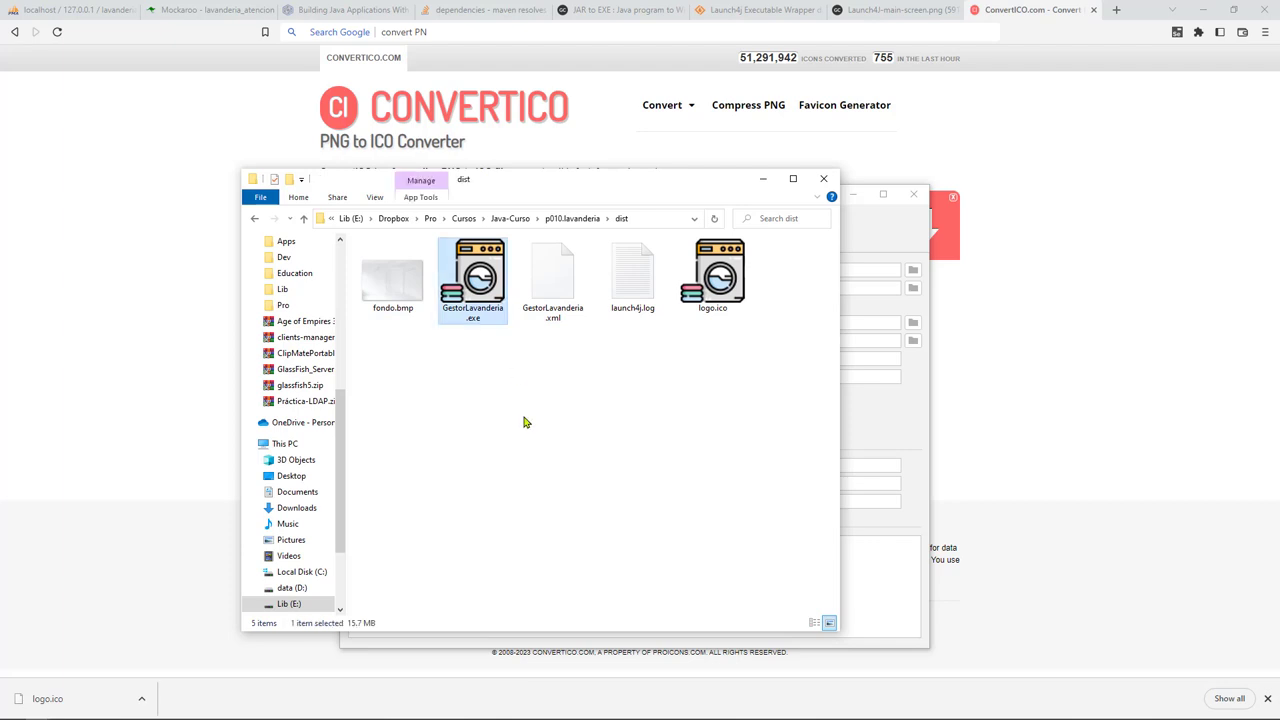
key(alt+Up)
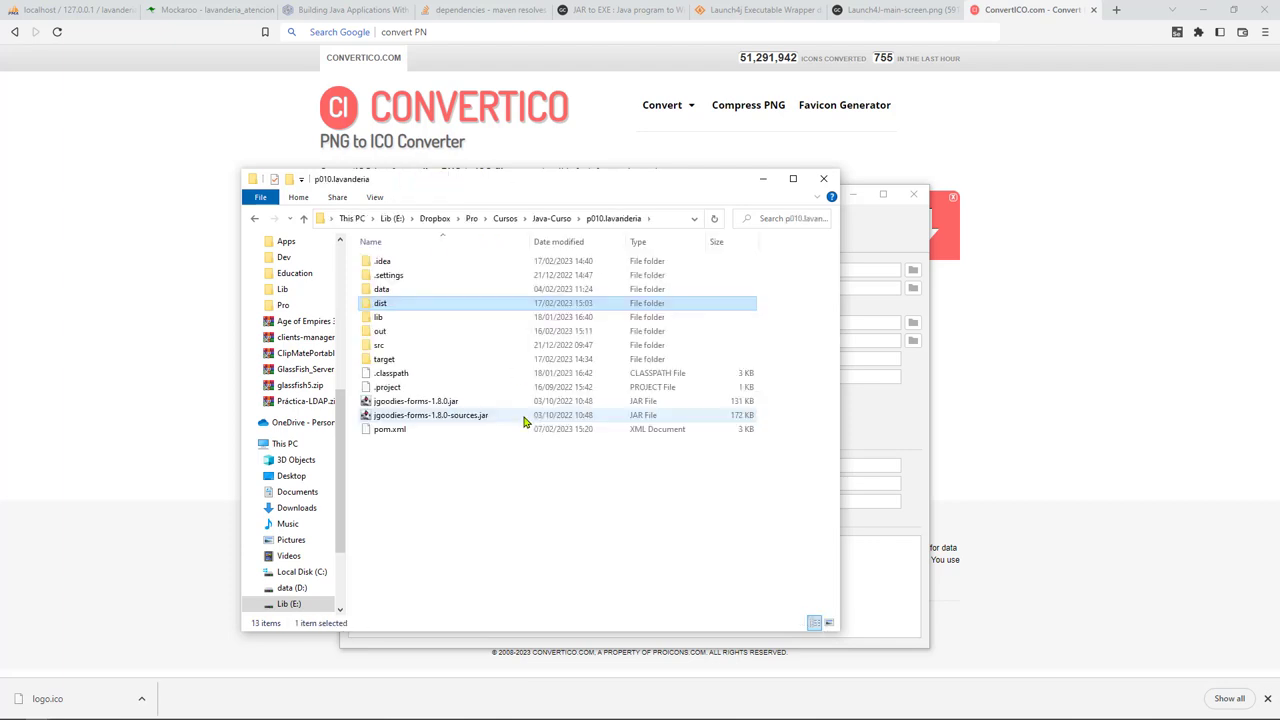
key(Down)
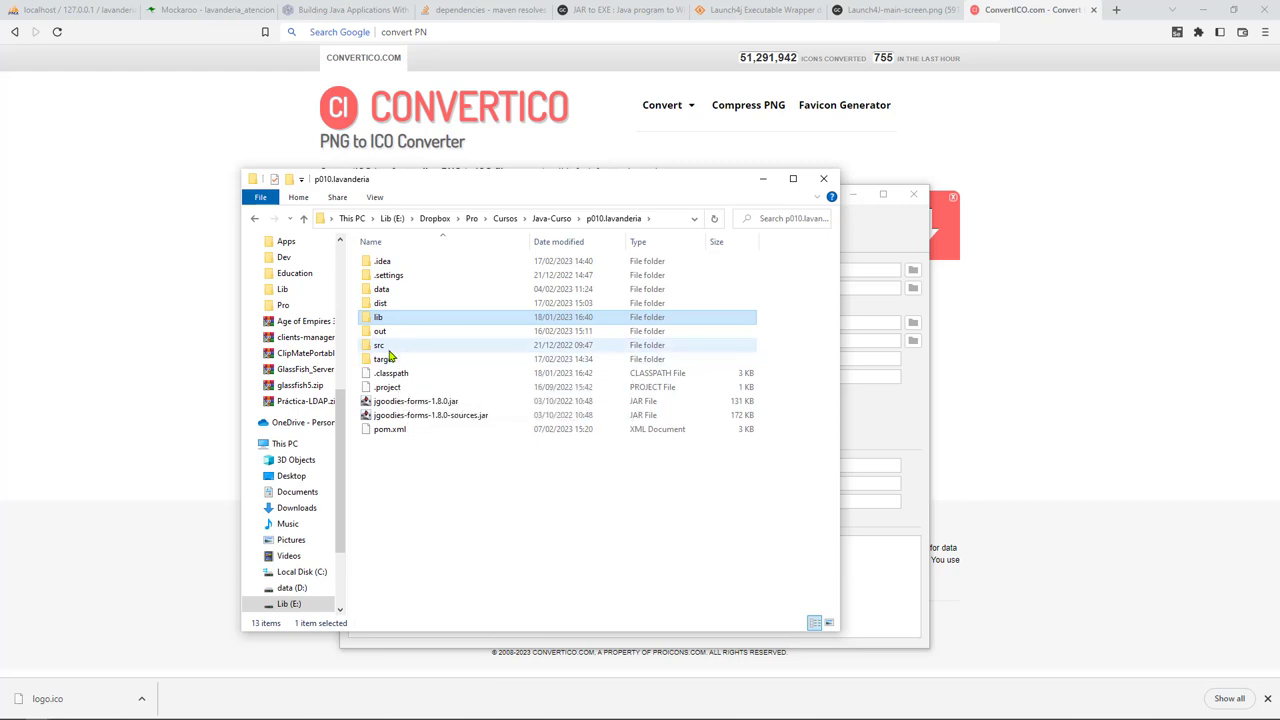
- Switch to Launch4j, disable the splash screen and save the configuration as GestorLavanderia.xml
click(845, 252)
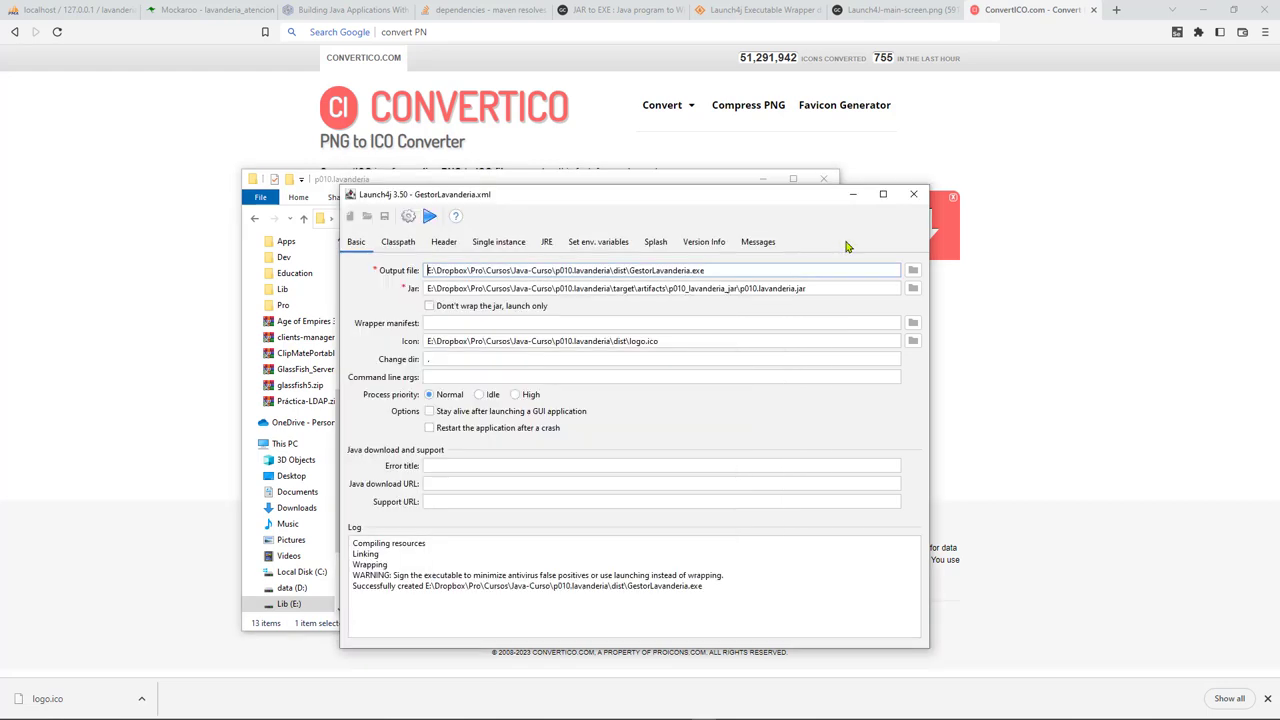
click(655, 241)
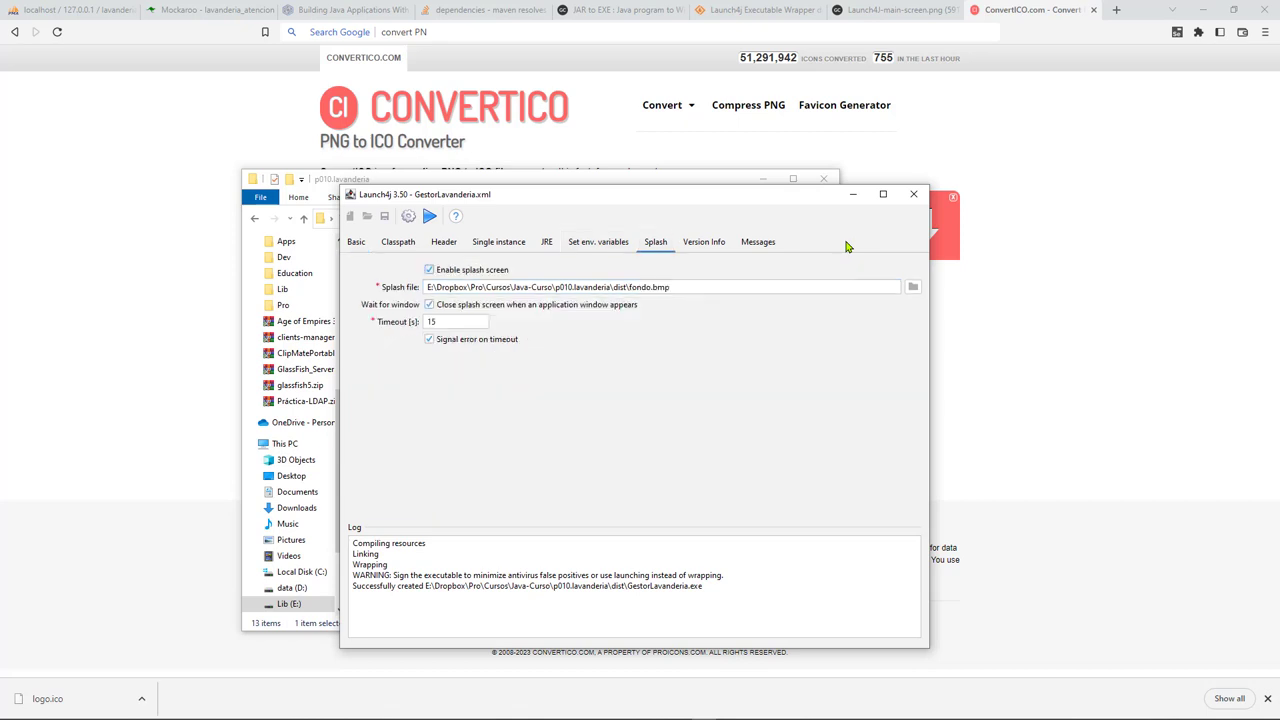
click(429, 269)
click(384, 216)
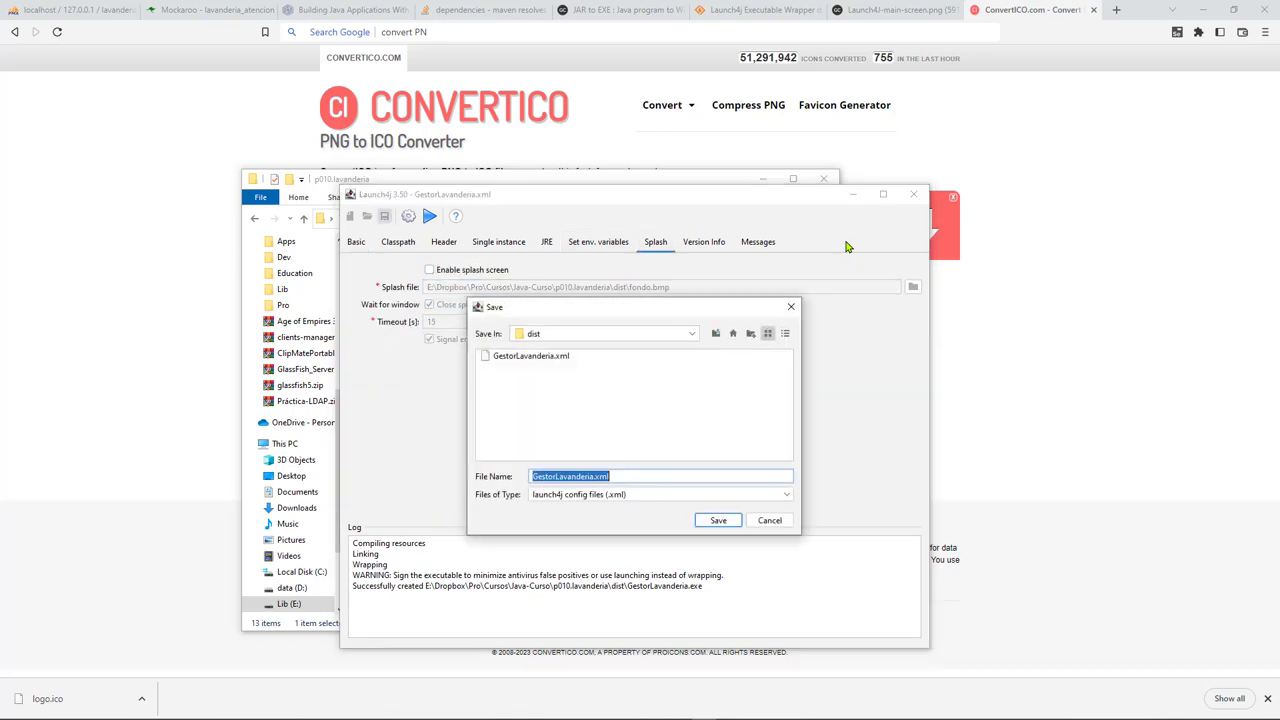
key(Return)
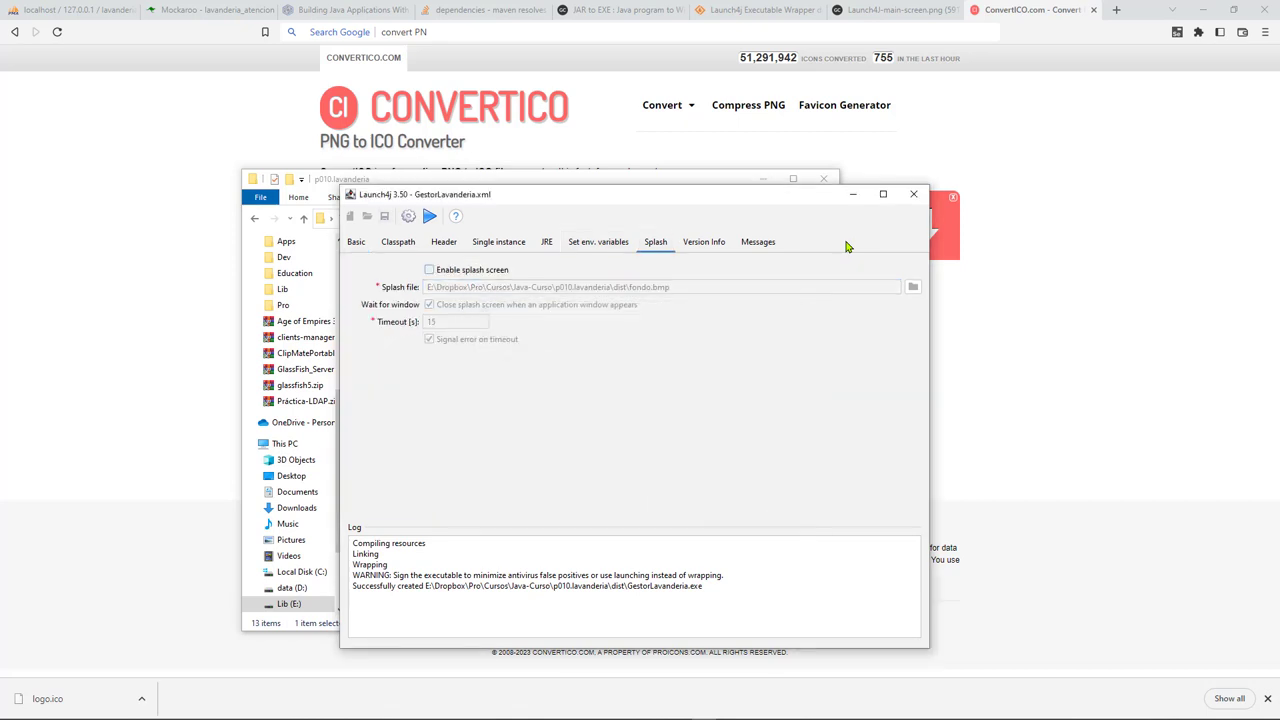
- Rebuild GestorLavanderia.exe and check the size of the new file in the dist folder in File Explorer
key(Tab)
key(shift+Tab)
key(Tab)
key(Tab)
key(alt+Tab)
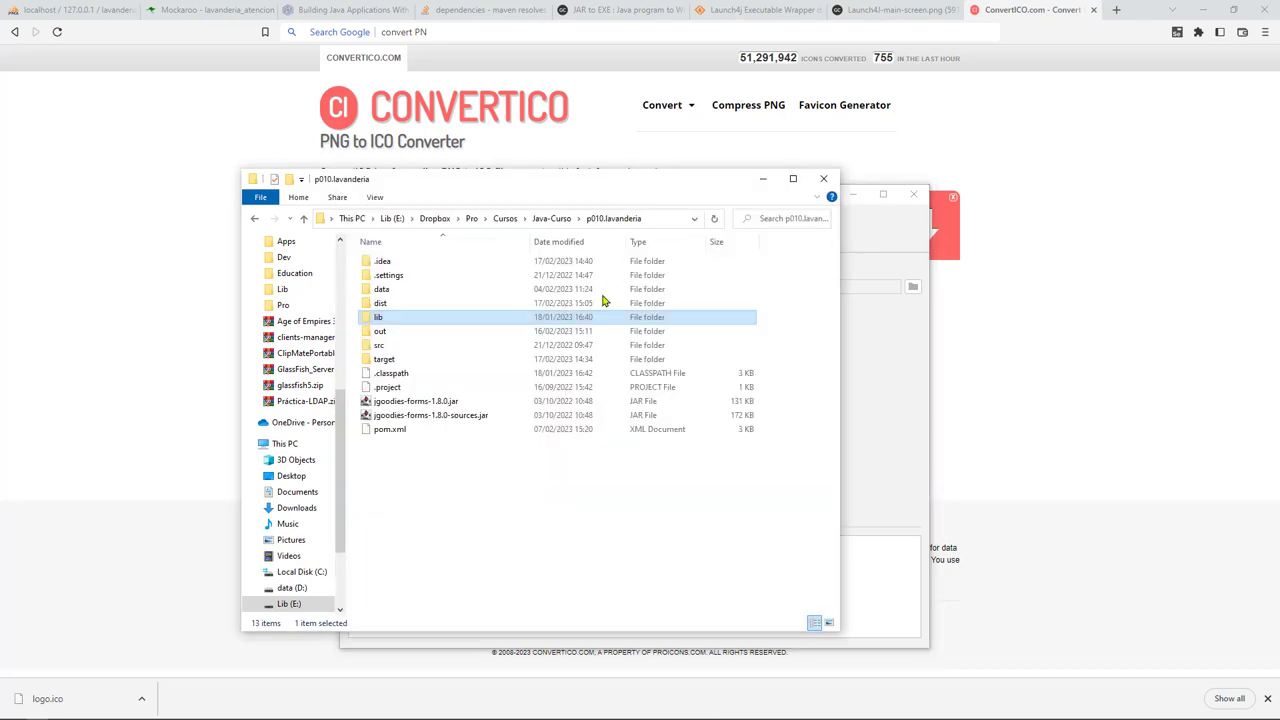
double_click(403, 306)
click(455, 318)
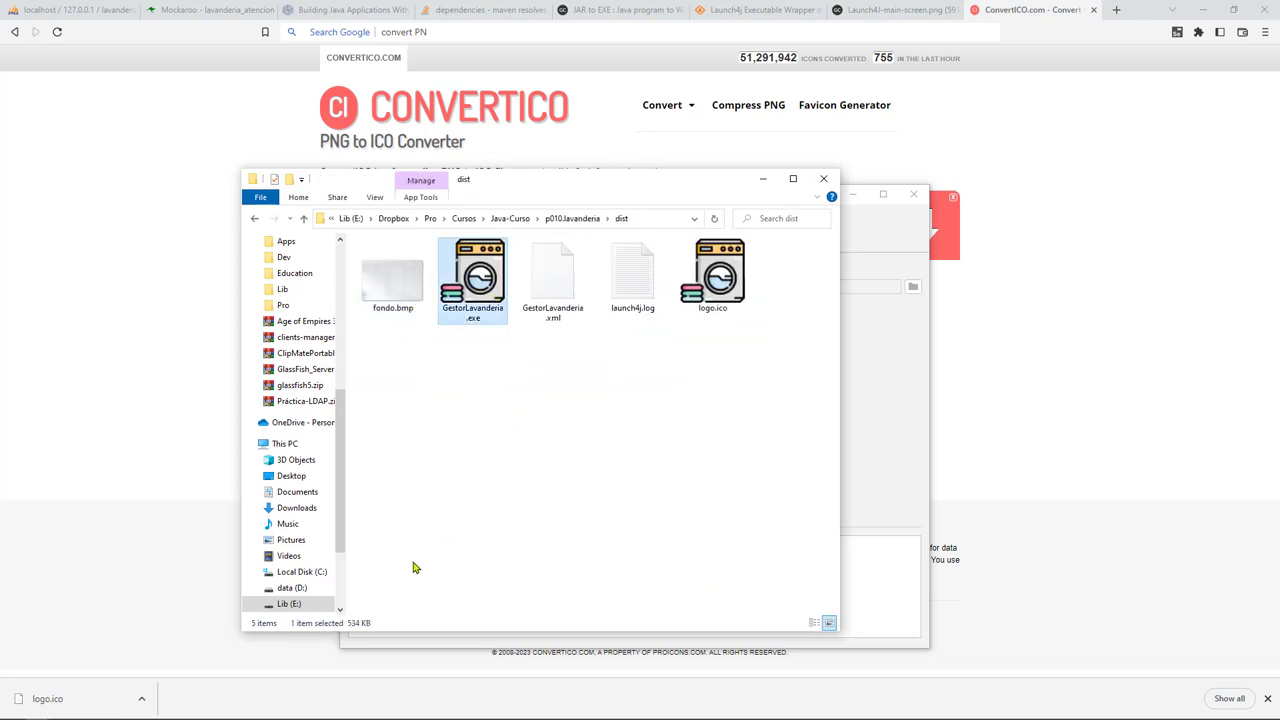
- Browse to p010.lavanderia\target\artifacts\p010_lavanderia_jar and check the size of p010.lavanderia.jar
click(505, 220)
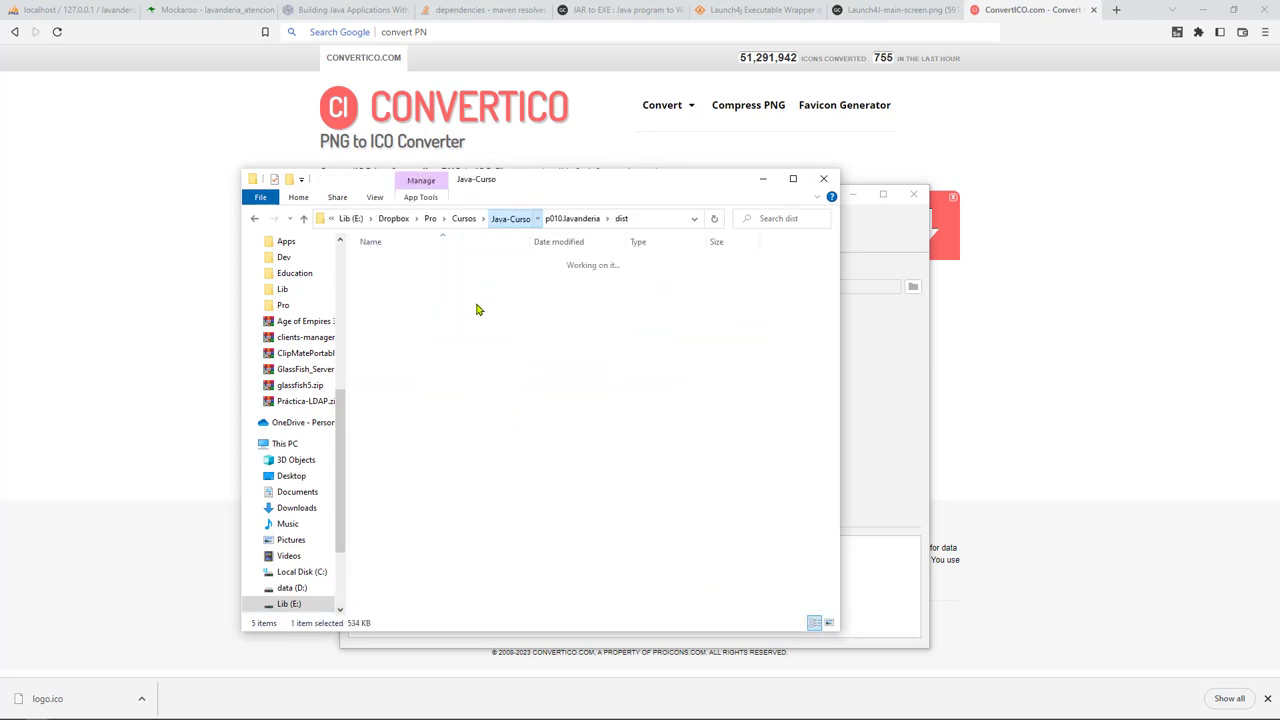
double_click(400, 443)
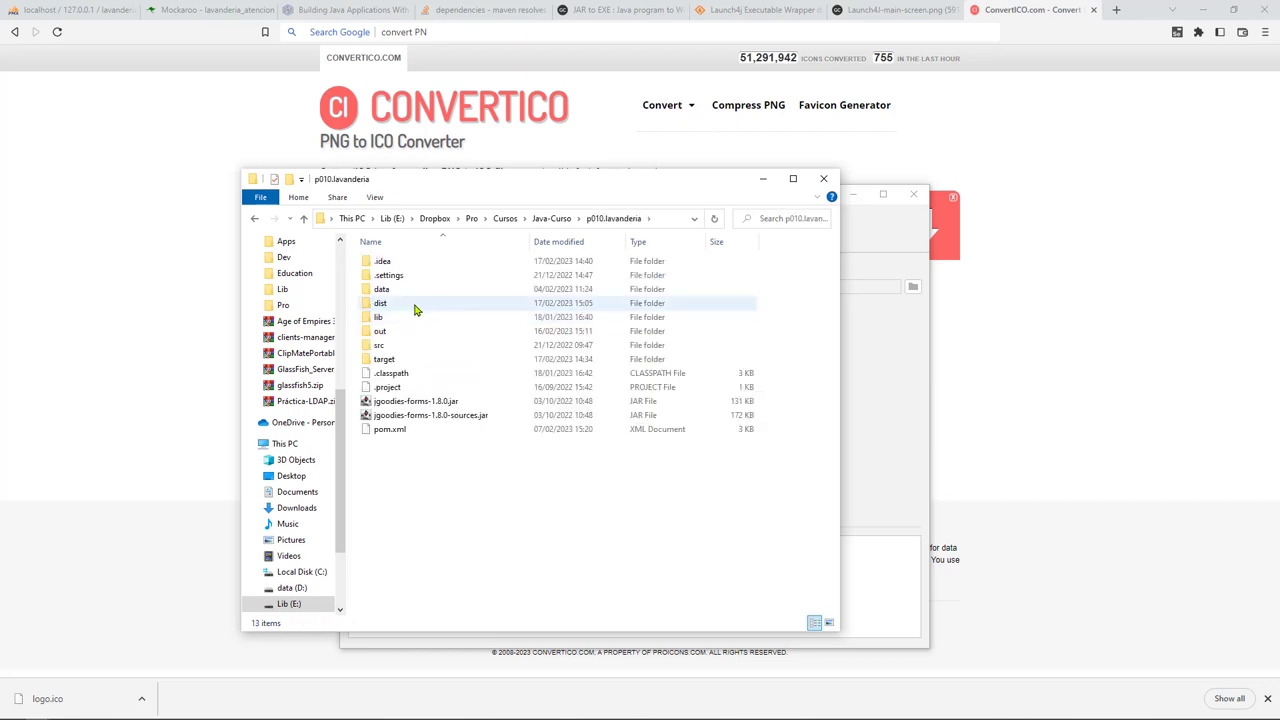
double_click(380, 345)
key(Down)
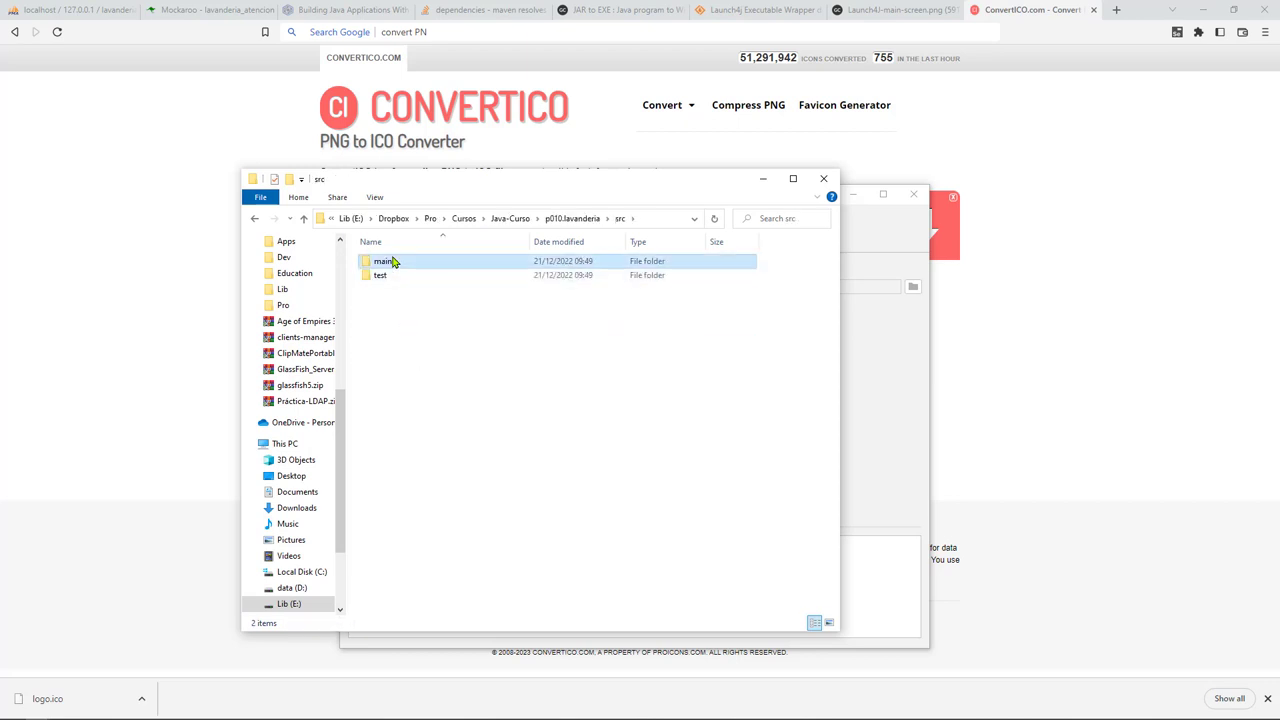
key(BackSpace)
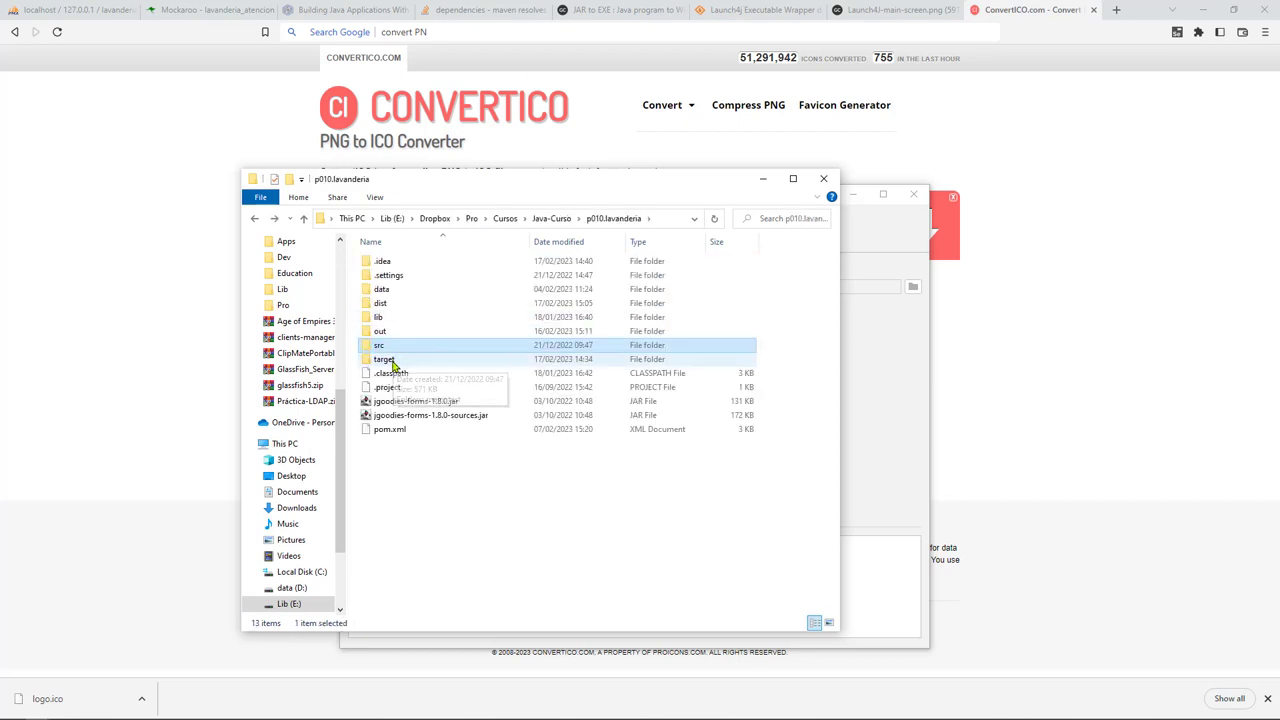
double_click(385, 359)
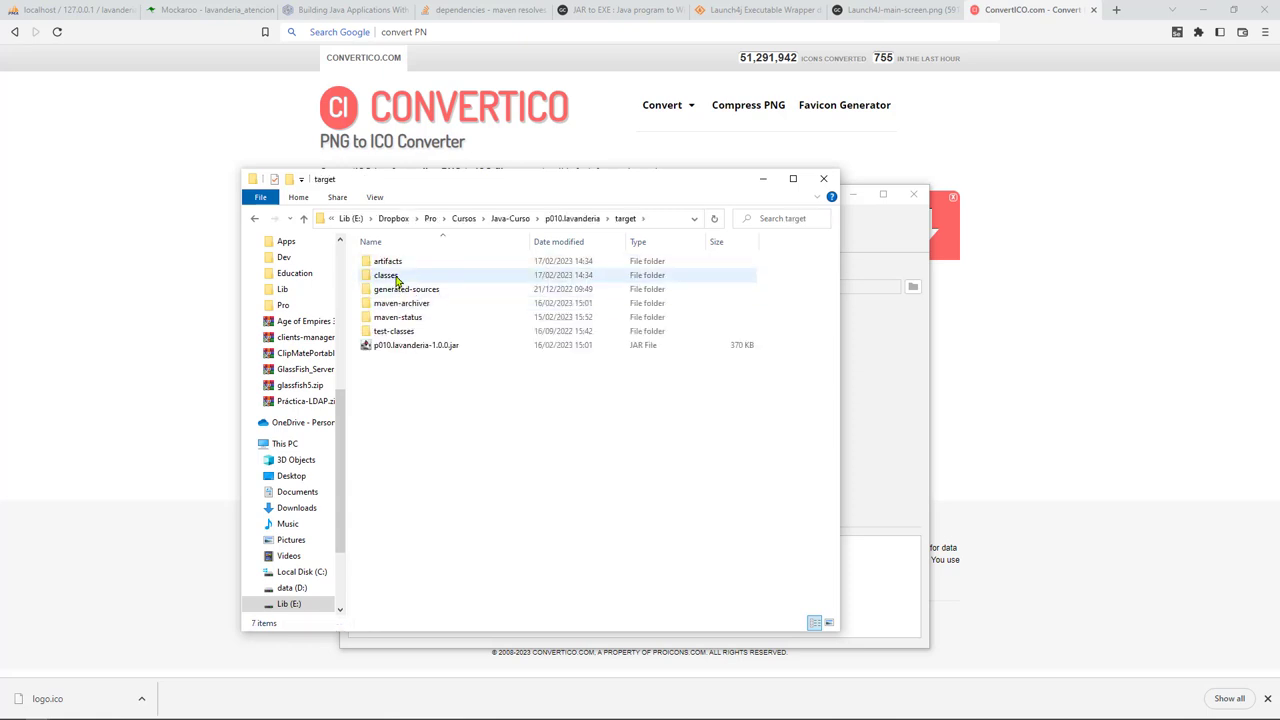
double_click(390, 262)
double_click(418, 265)
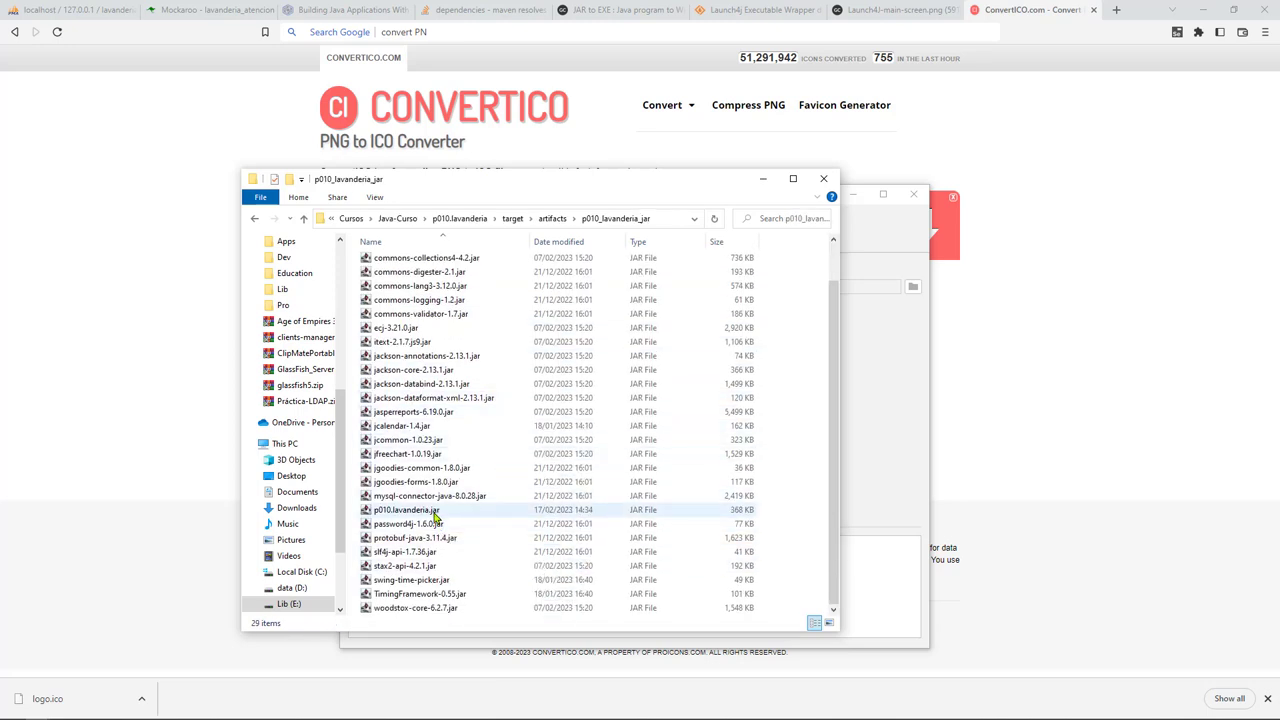
click(435, 511)
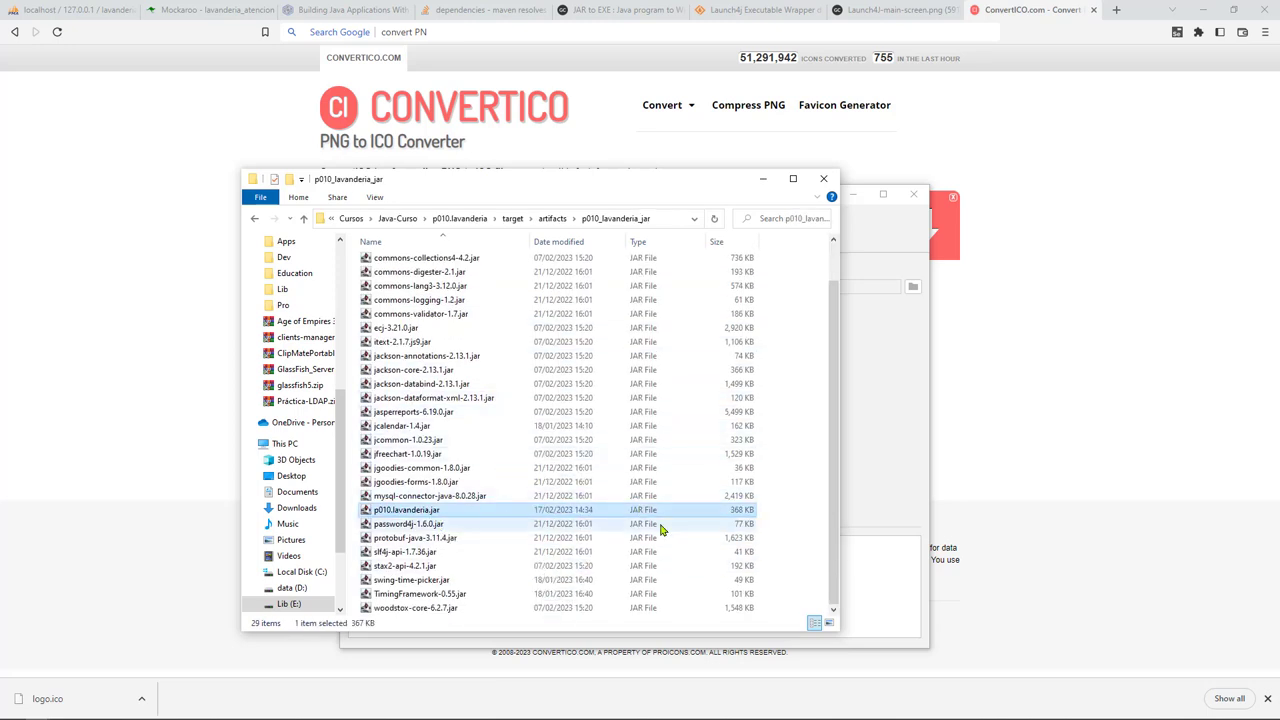
- Check the total size of all files in p010_lavanderia_jar, and go back up to the target folder
key(ctrl+a)
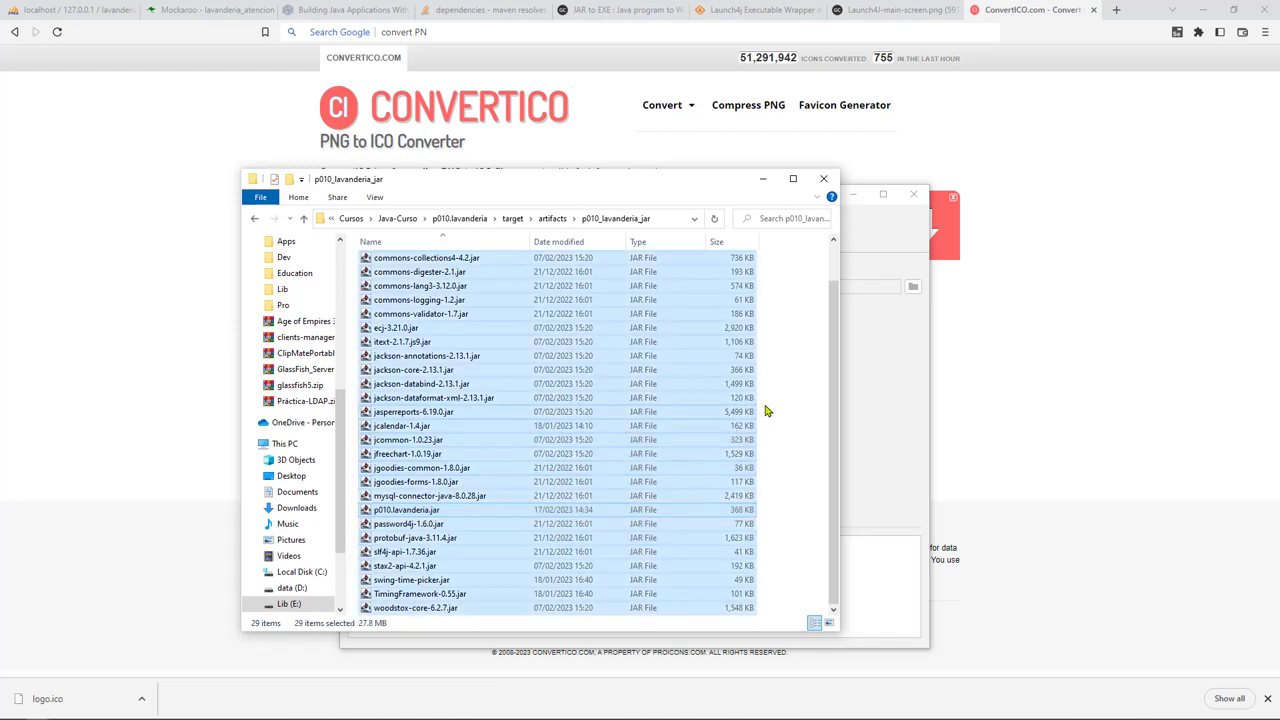
click(803, 340)
key(alt+Up)
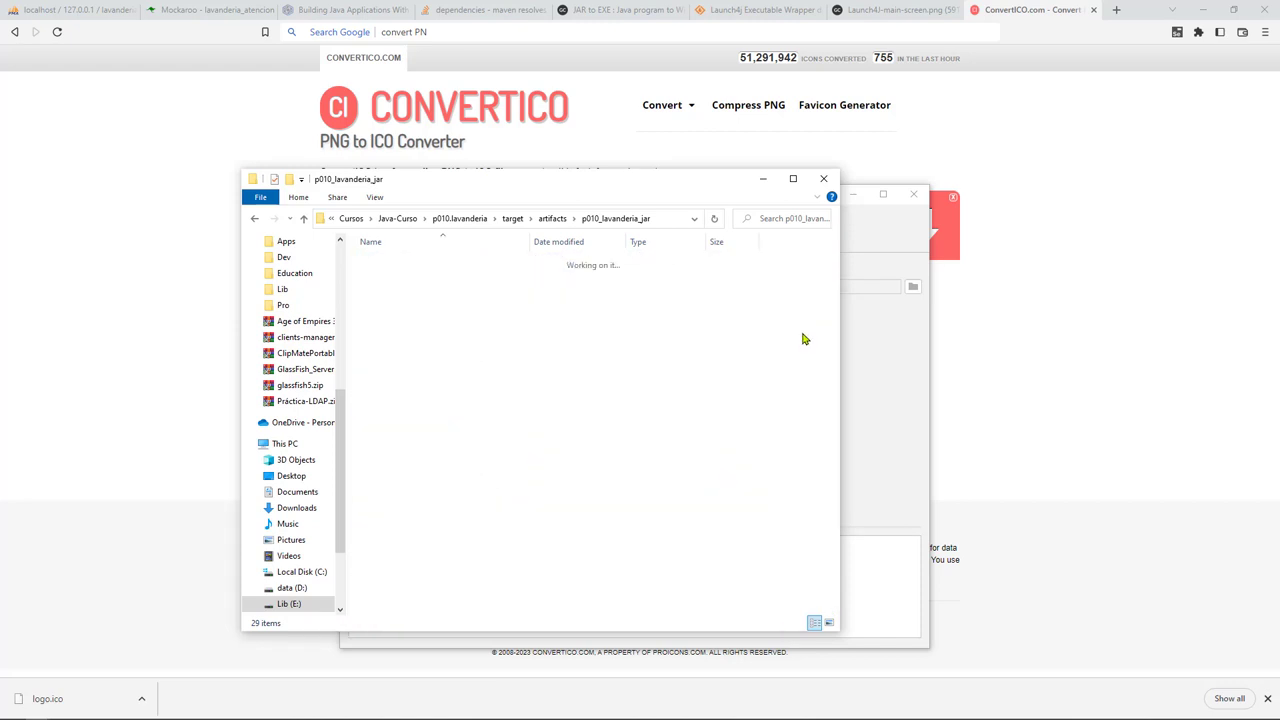
key(alt+Up)
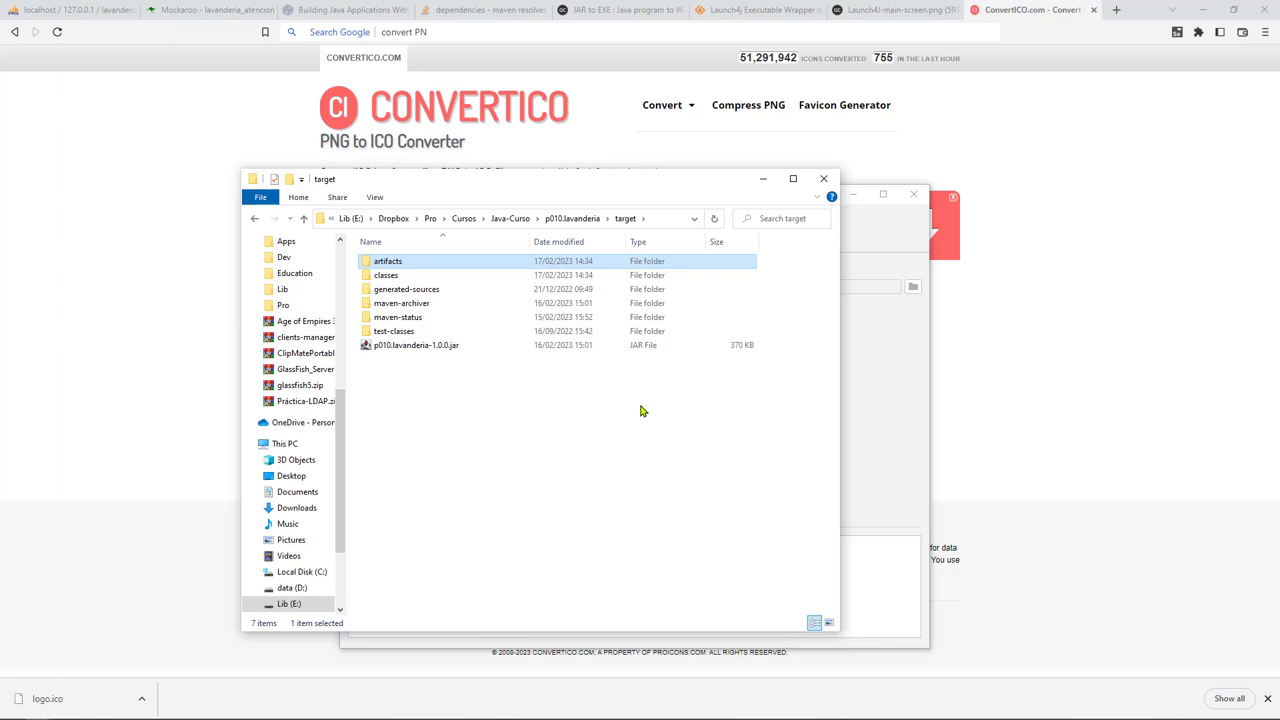
- Rename p010.lavanderia.jar in the artifacts\p010_lavanderia_jar folder to p010.lavanderia_.jar
key(Return)
key(Return)
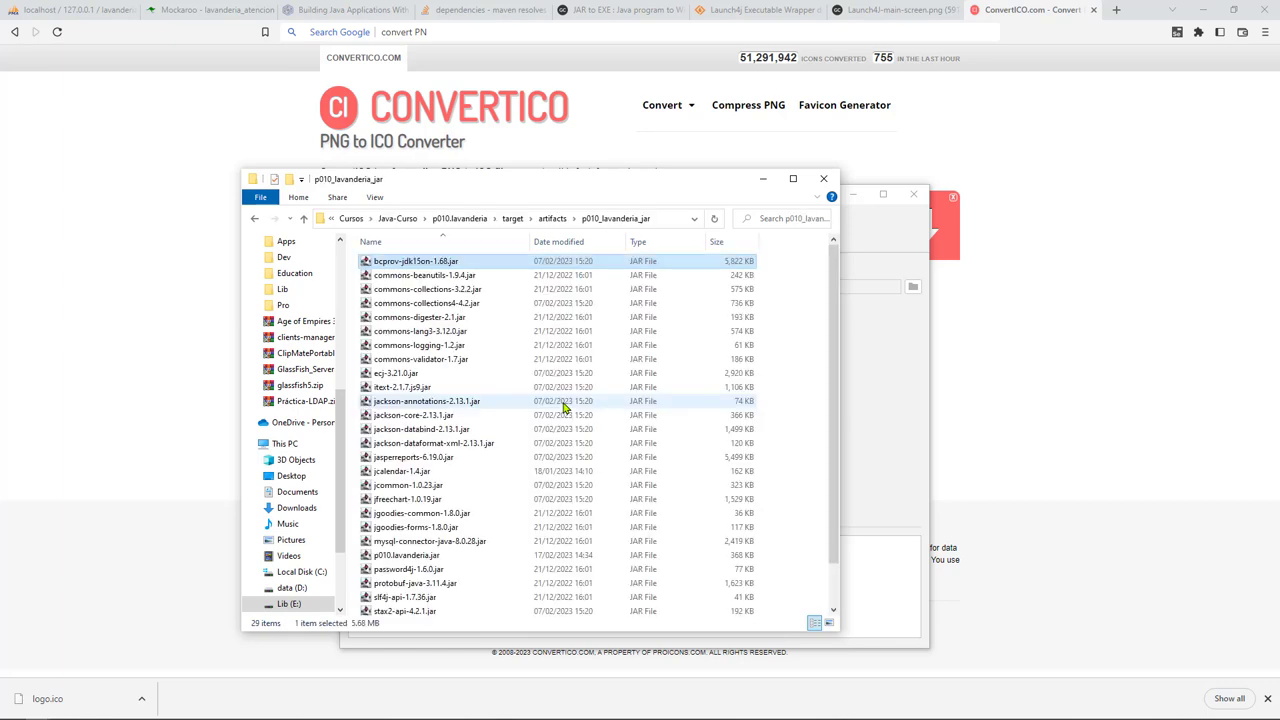
scroll(460, 545, down, 1)
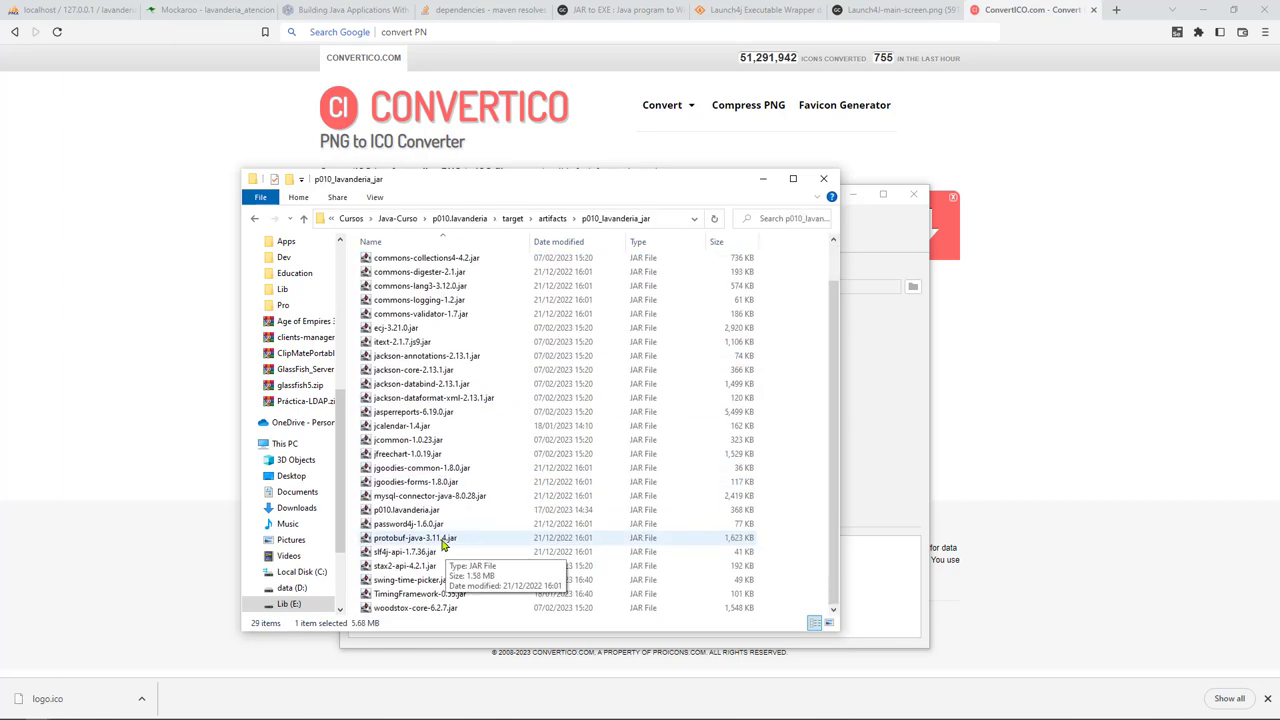
click(440, 510)
key(F2)
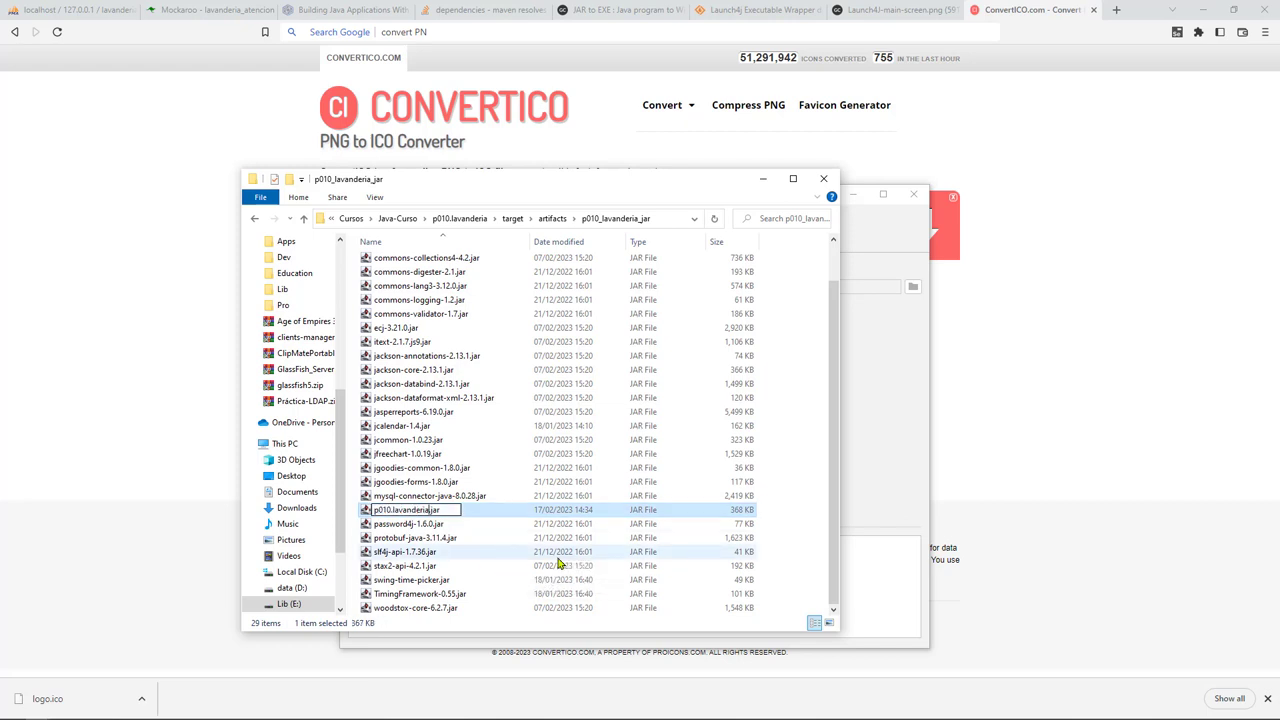
text(_)
key(Return)
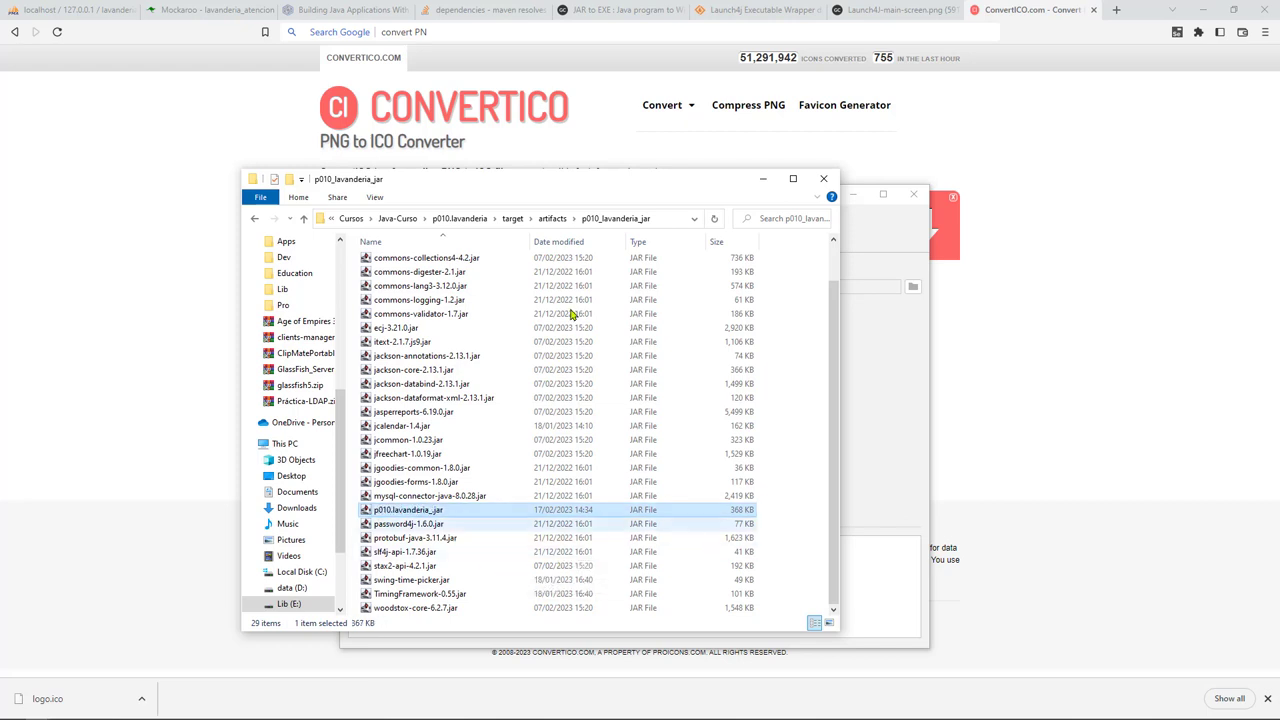
- Run GestorLavanderia.exe from the dist folder to test it with the original jar renamed, and close the application
click(495, 218)
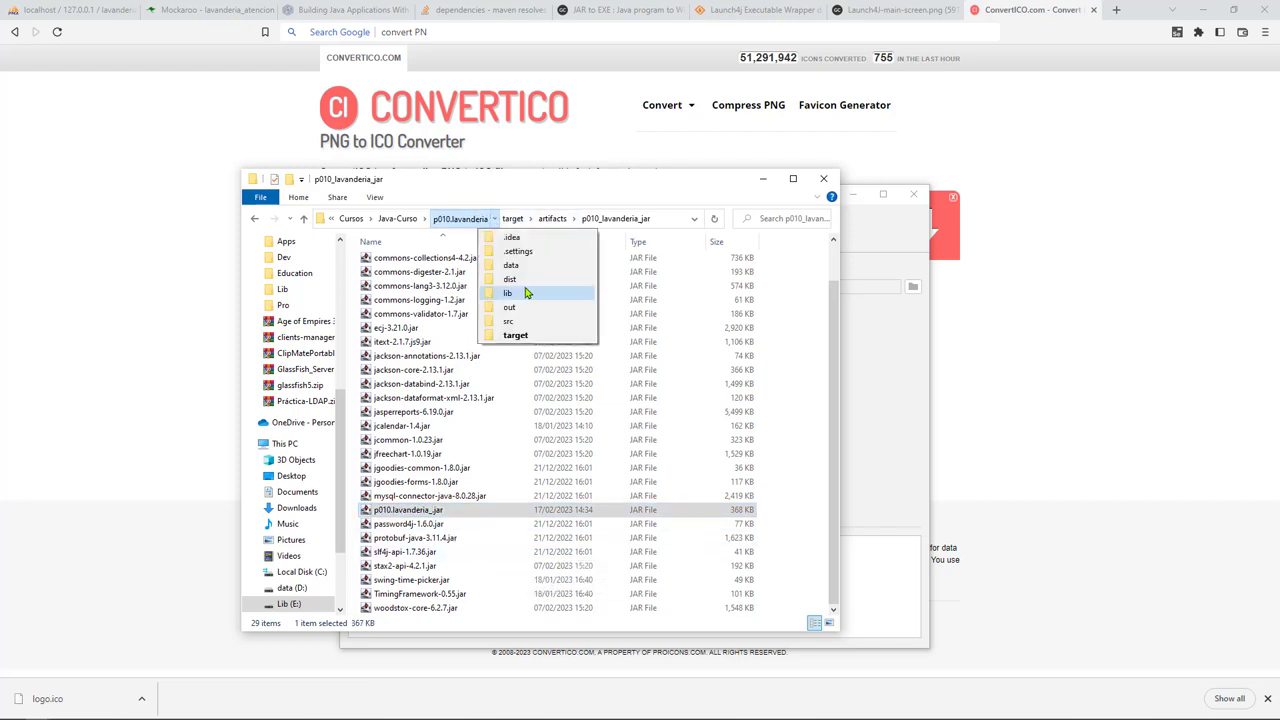
click(512, 298)
click(572, 218)
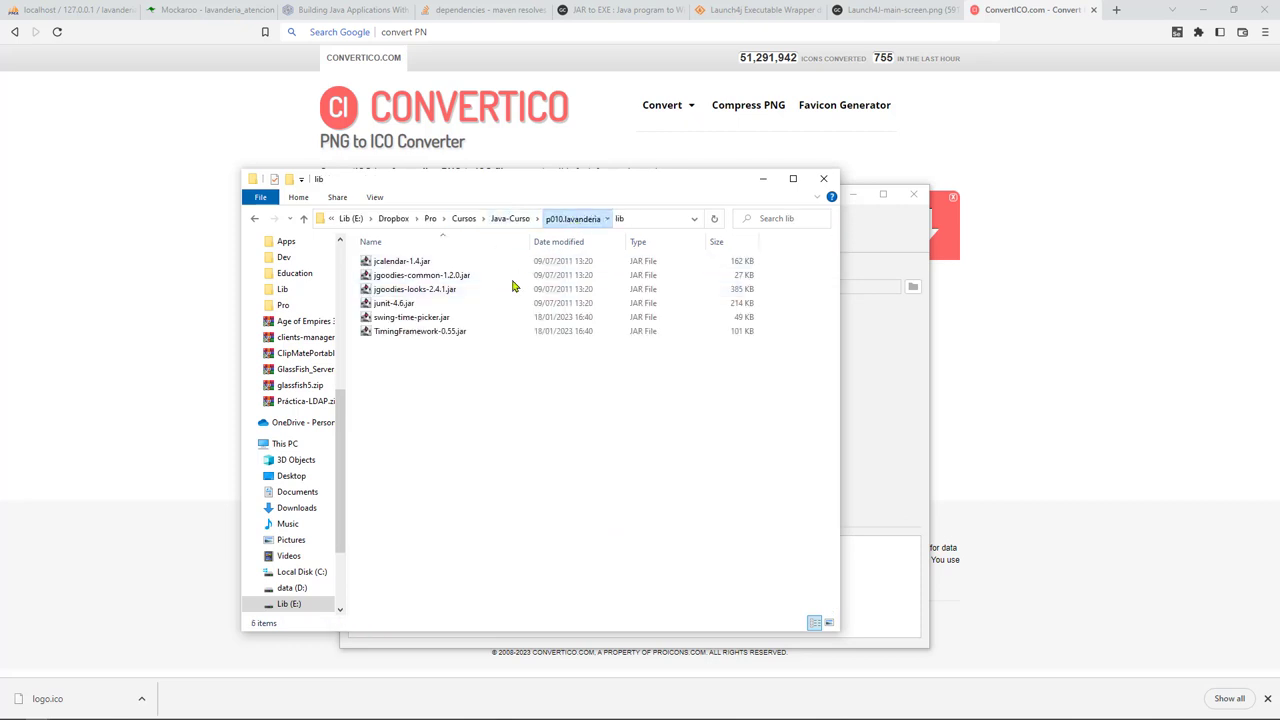
double_click(389, 304)
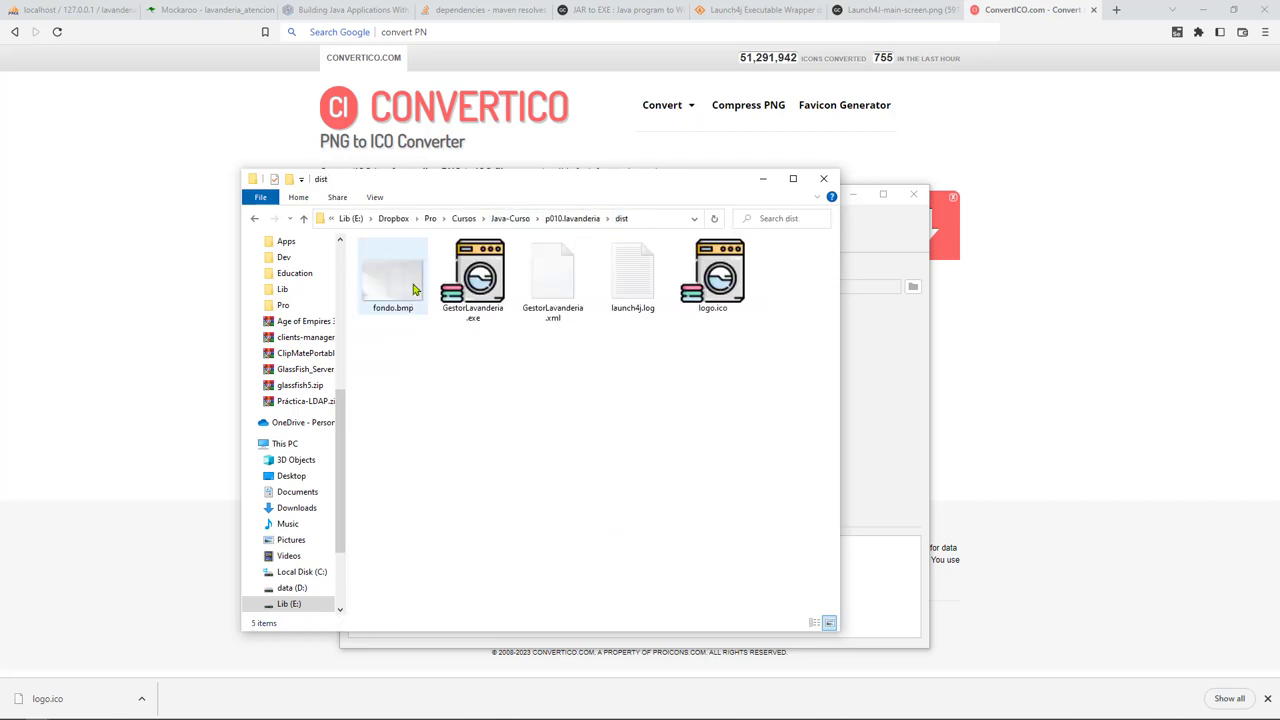
click(490, 265)
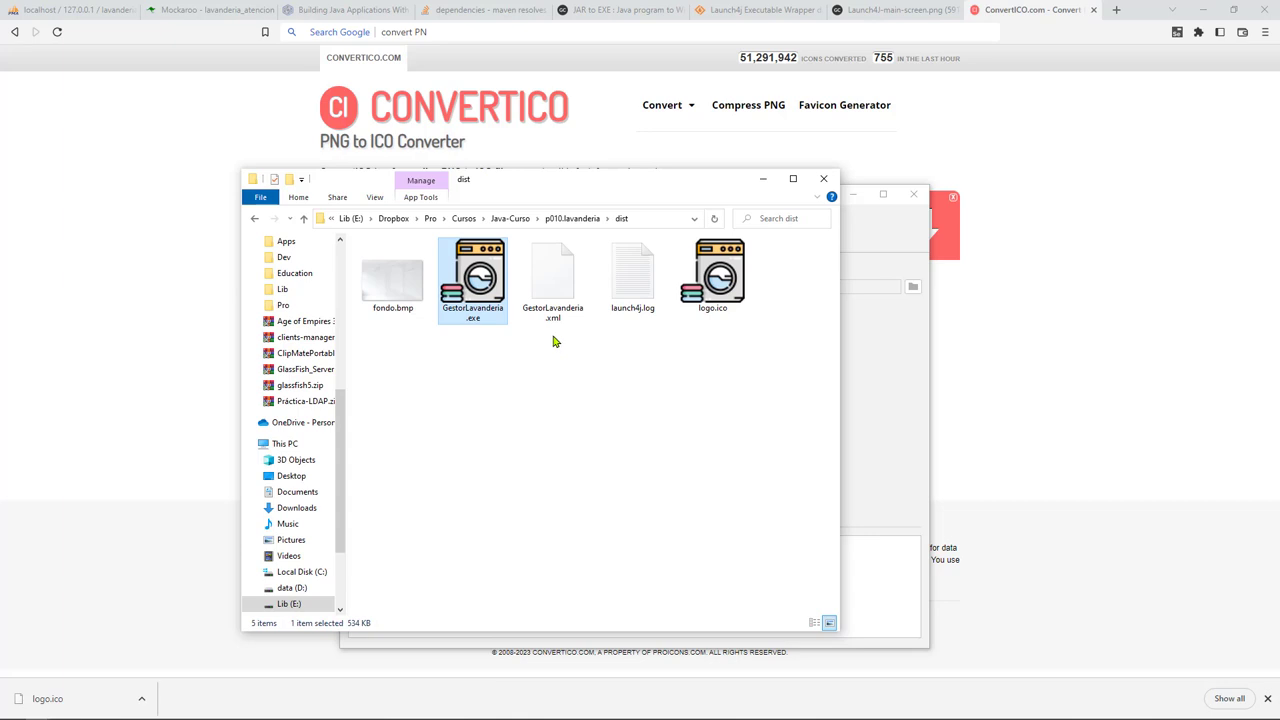
key(Return)
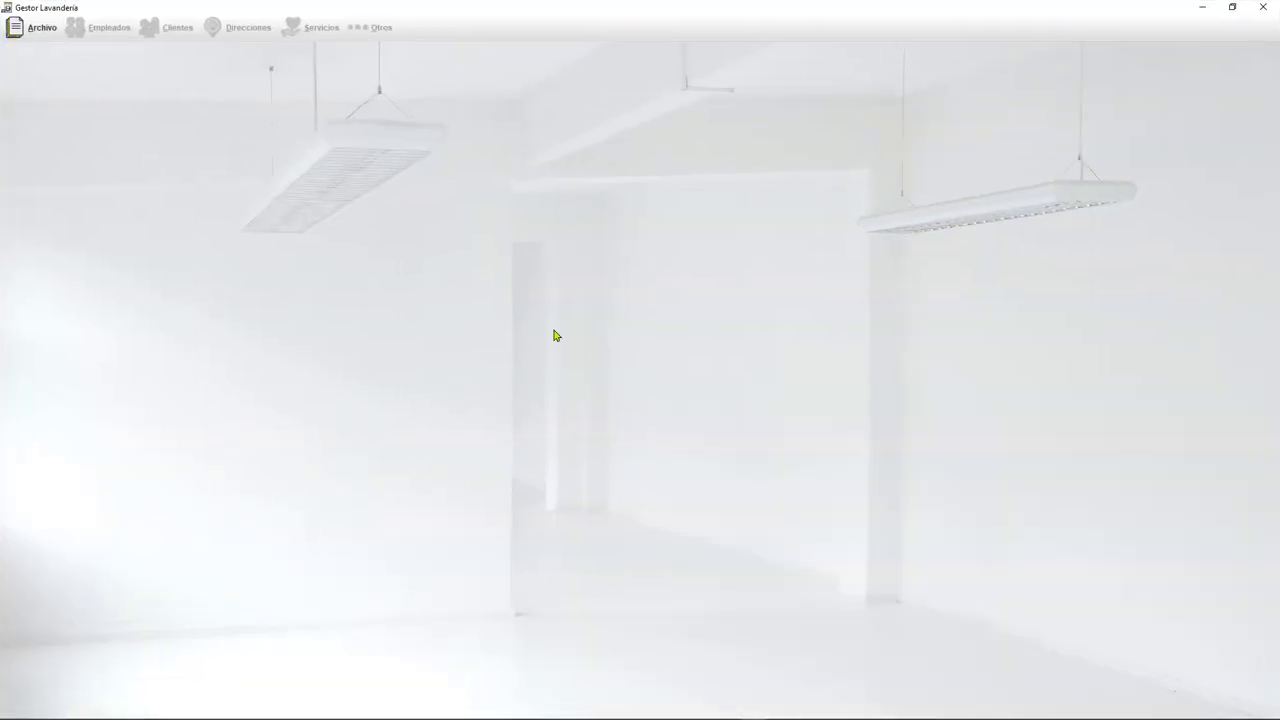
click(1262, 8)
click(618, 381)
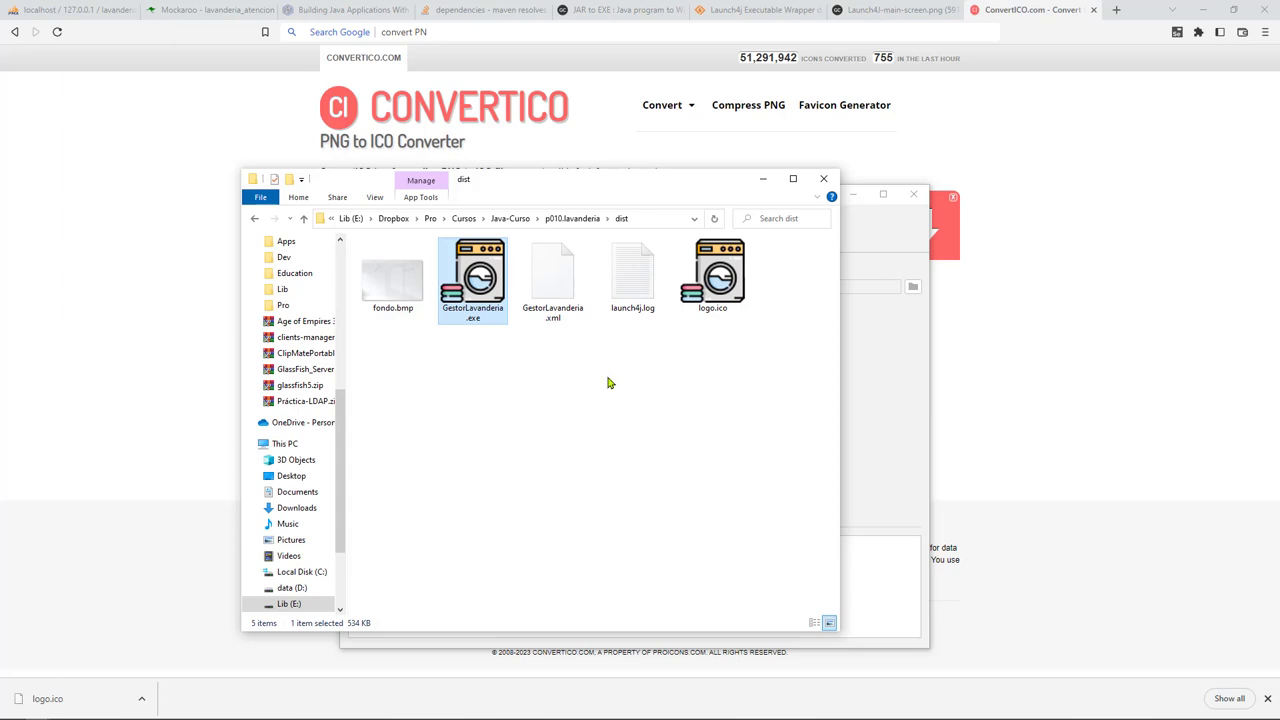
click(627, 404)
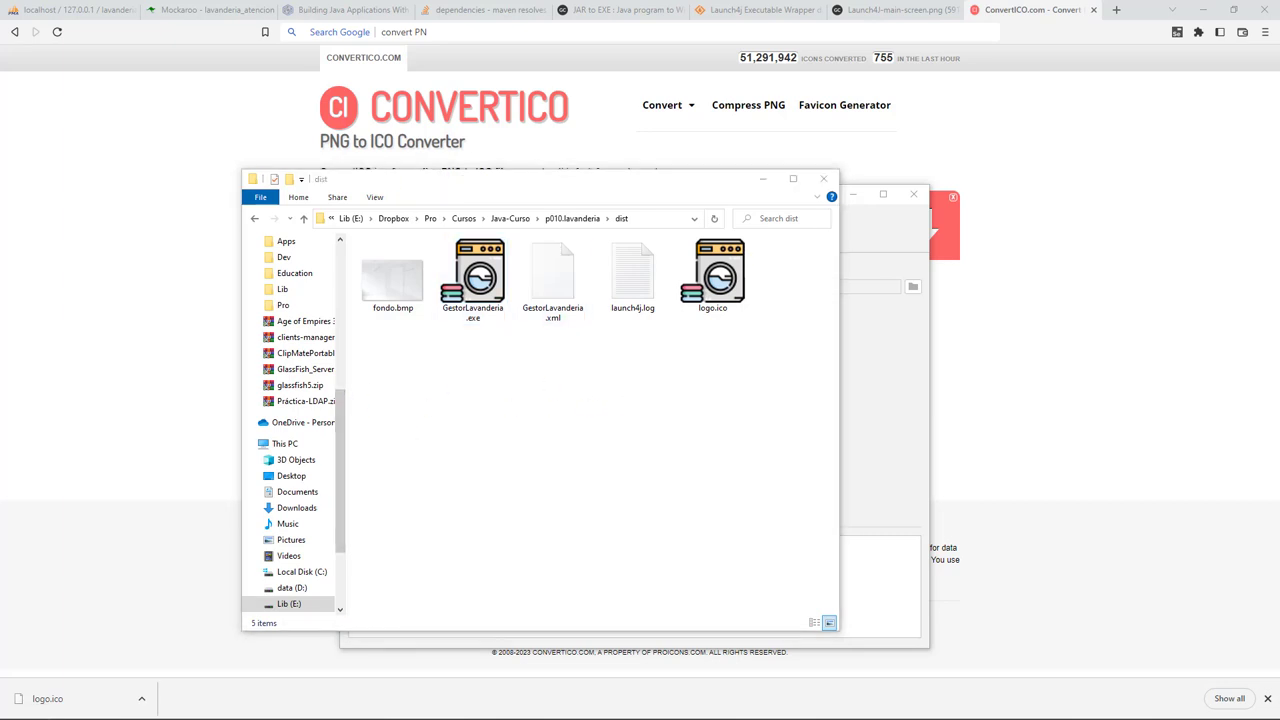
- Switch to GitHub Desktop, commit the dist files to master with the summary "Archivos para distribución" and push to origin
key(alt+Tab)
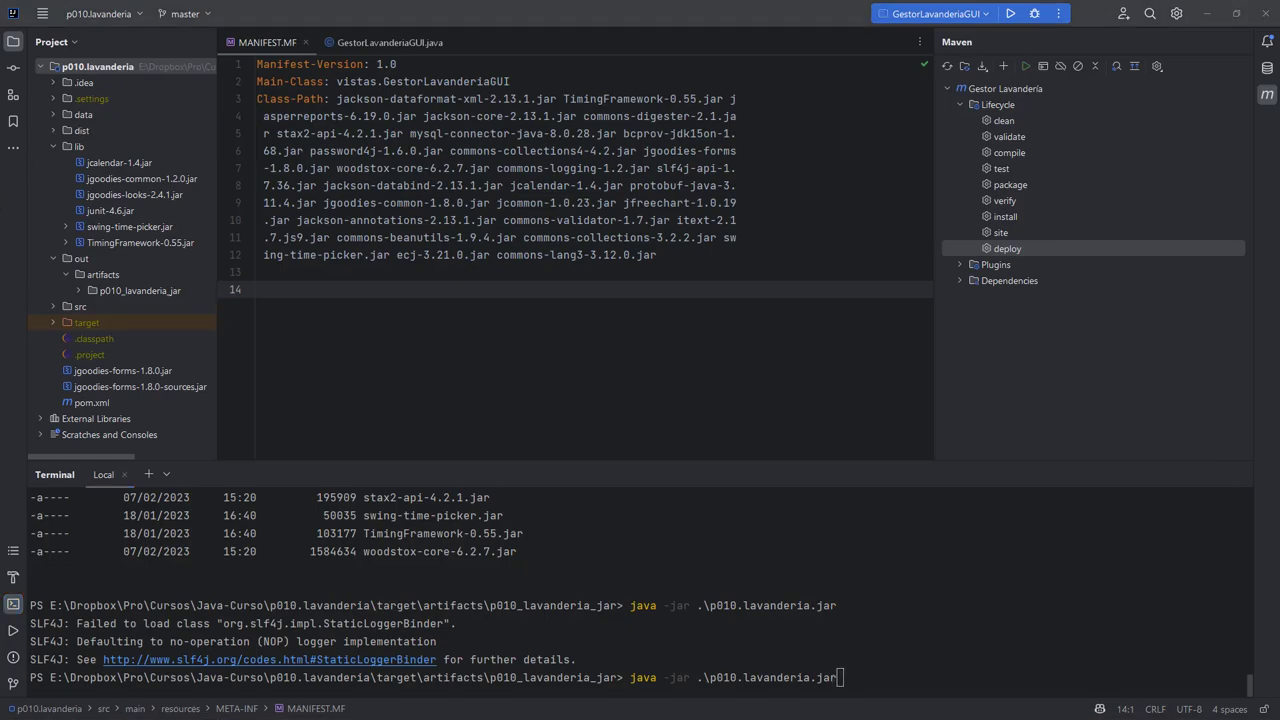
key(alt+Tab)
click(128, 545)
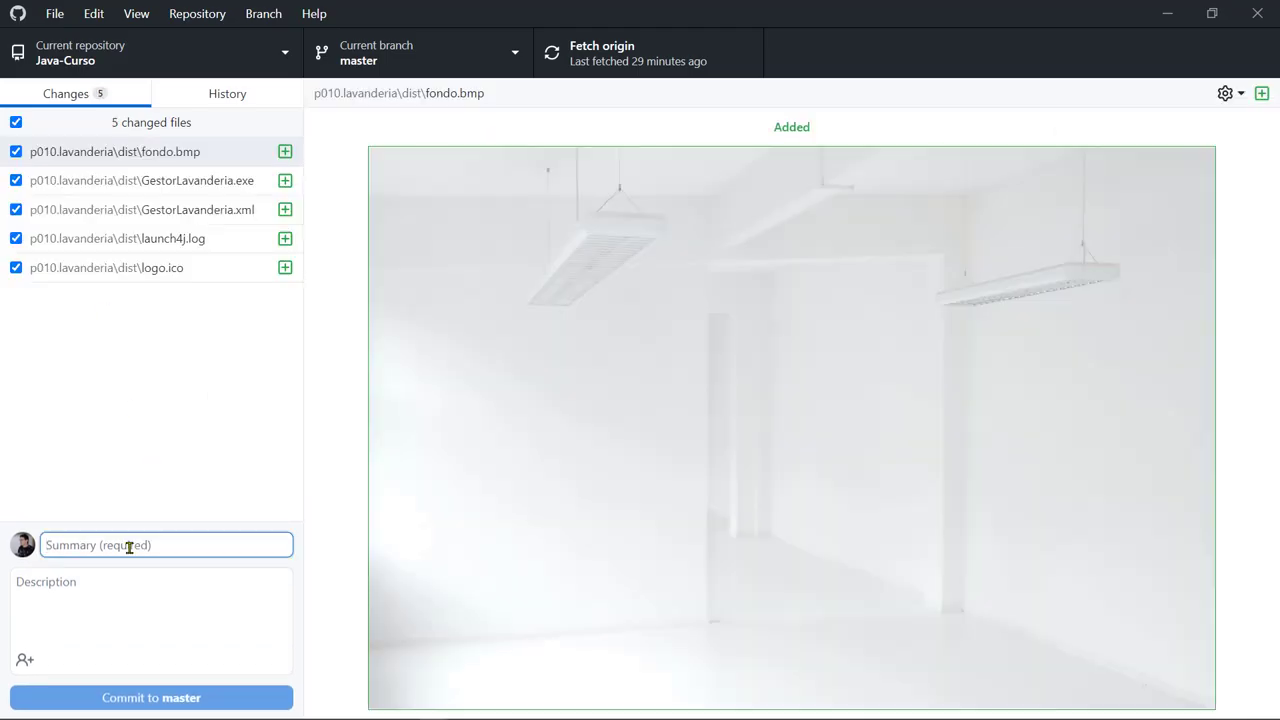
text(Archivo)
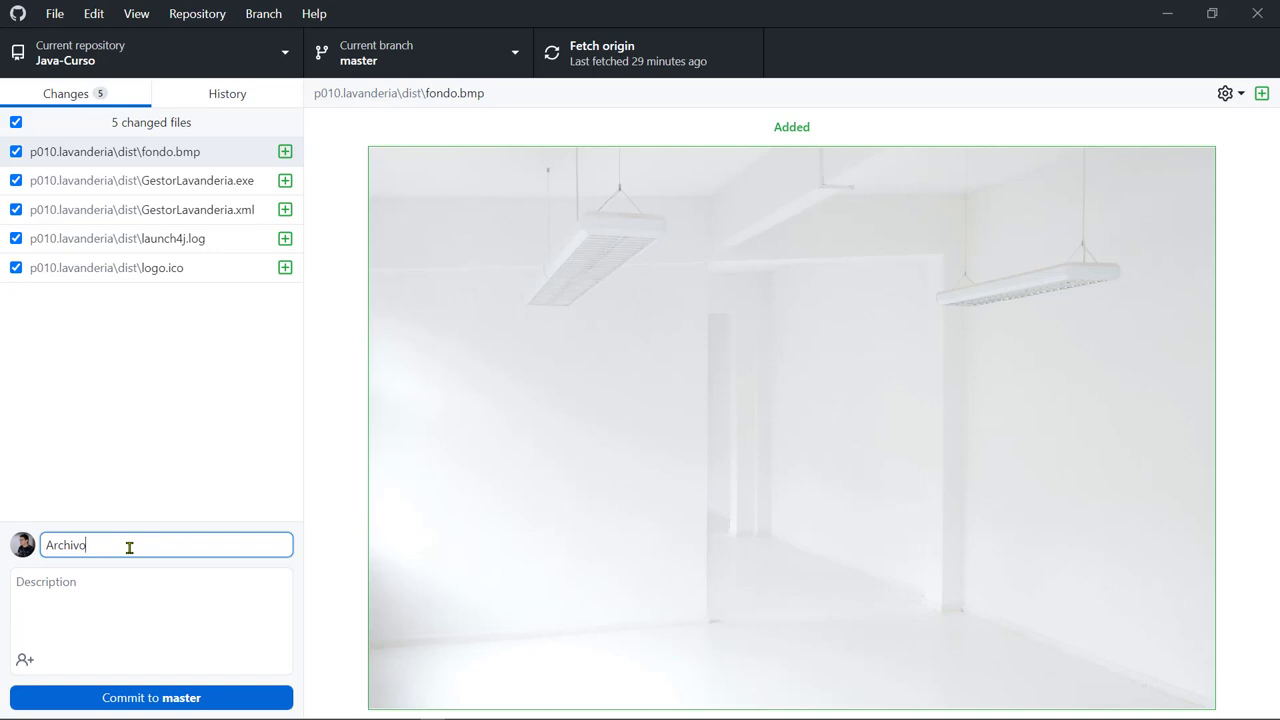
text( d)
key(BackSpace)
text(s para distribución)
key(ctrl+Return)
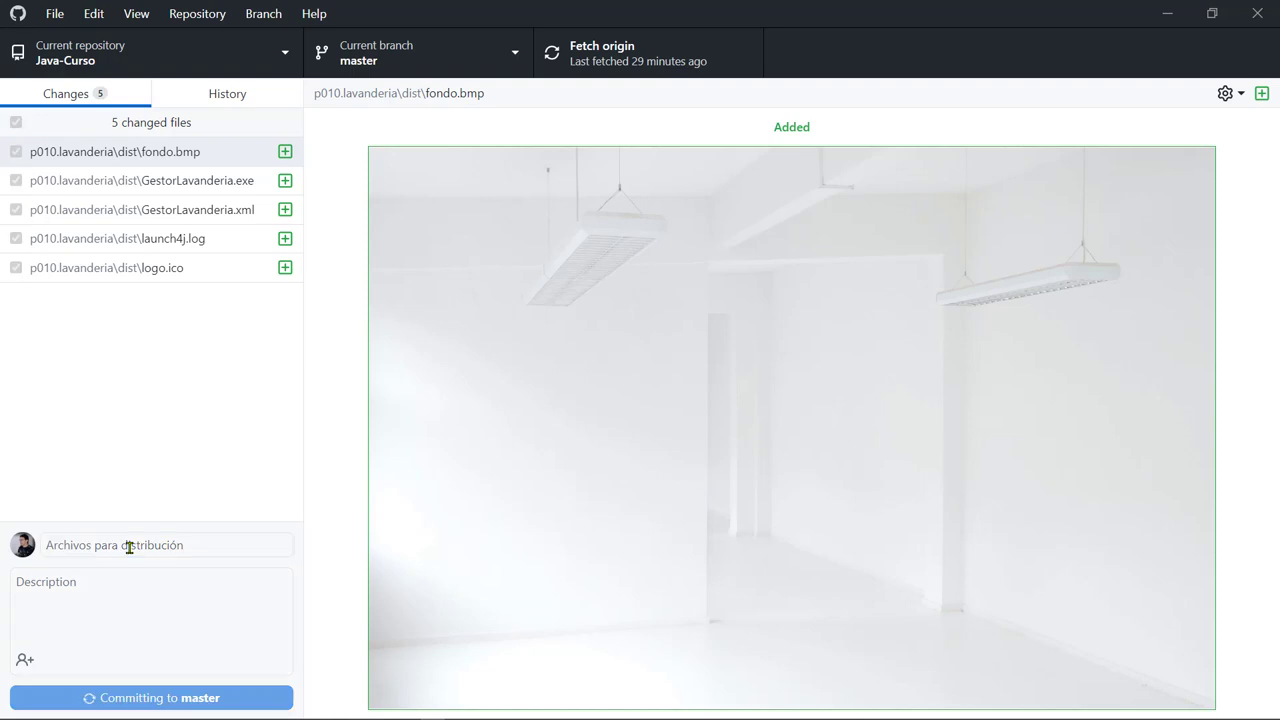
key(ctrl+p)
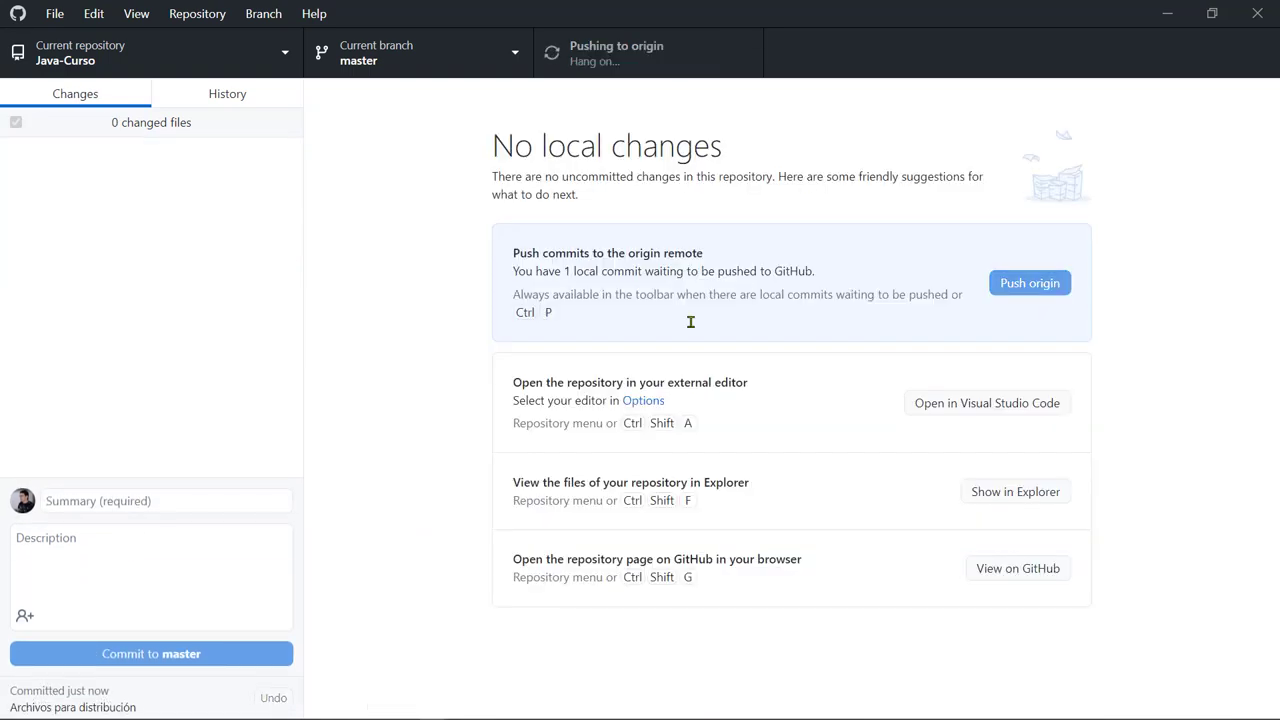
- Switch to IntelliJ IDEA, collapse the lib folder, and search for "Conex" to open Conexion.java from src\main\java\datos
key(alt+Tab)
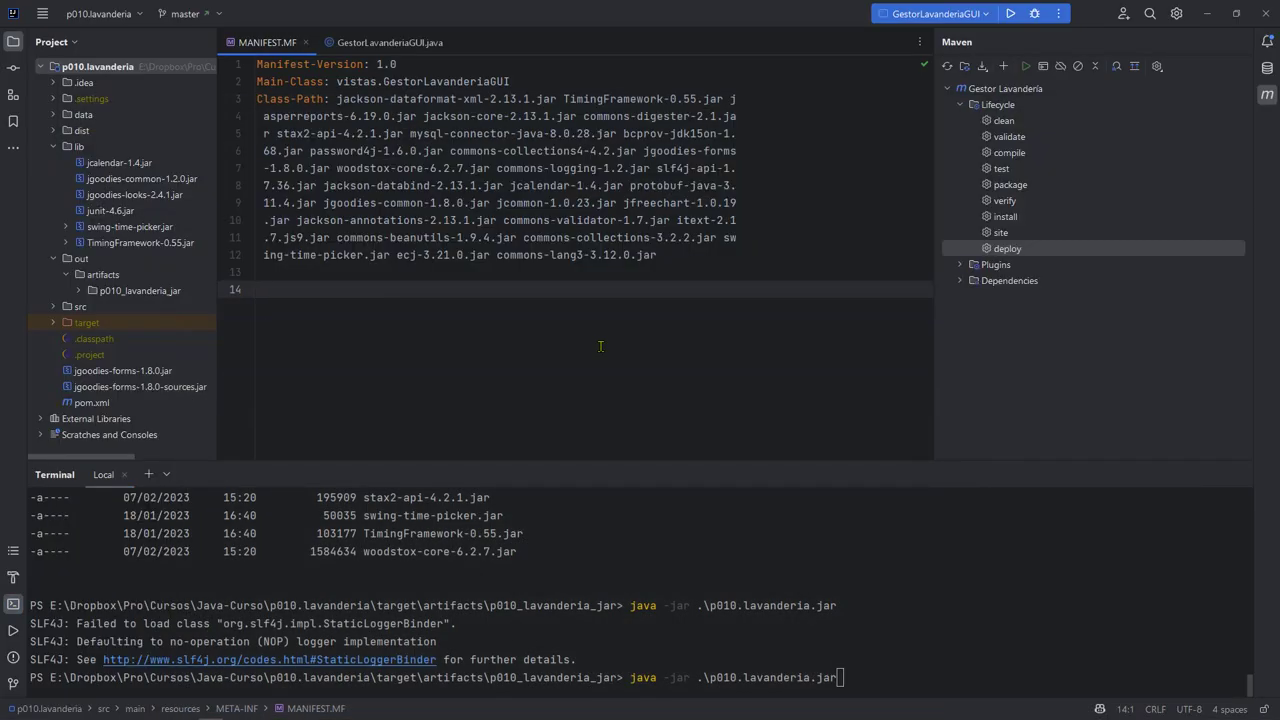
click(54, 148)
key(shift)
key(shift)
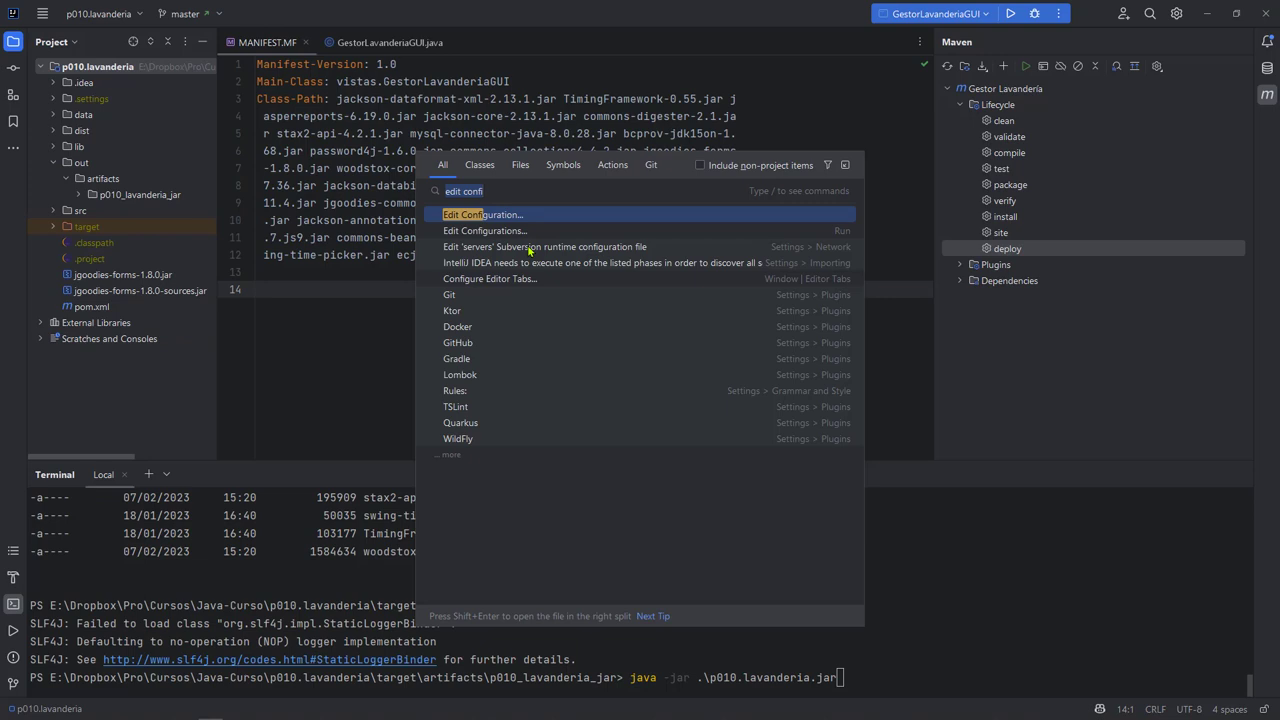
text(Conex)
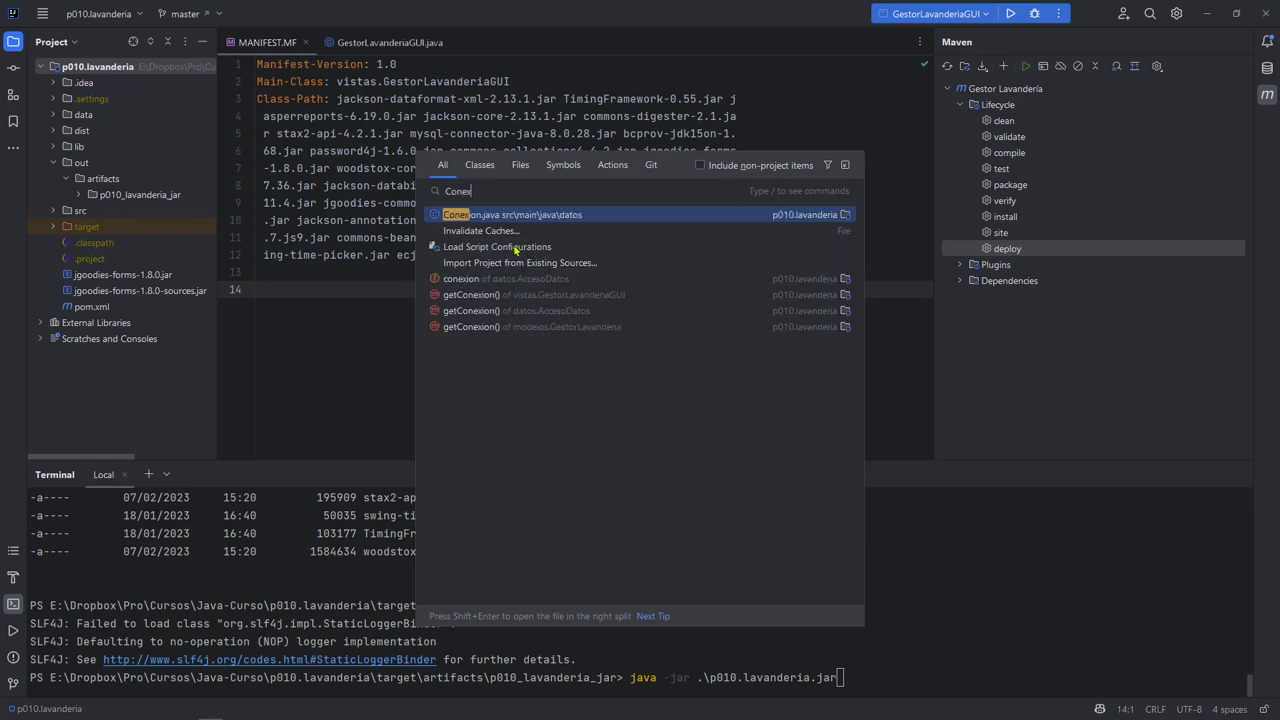
click(528, 217)
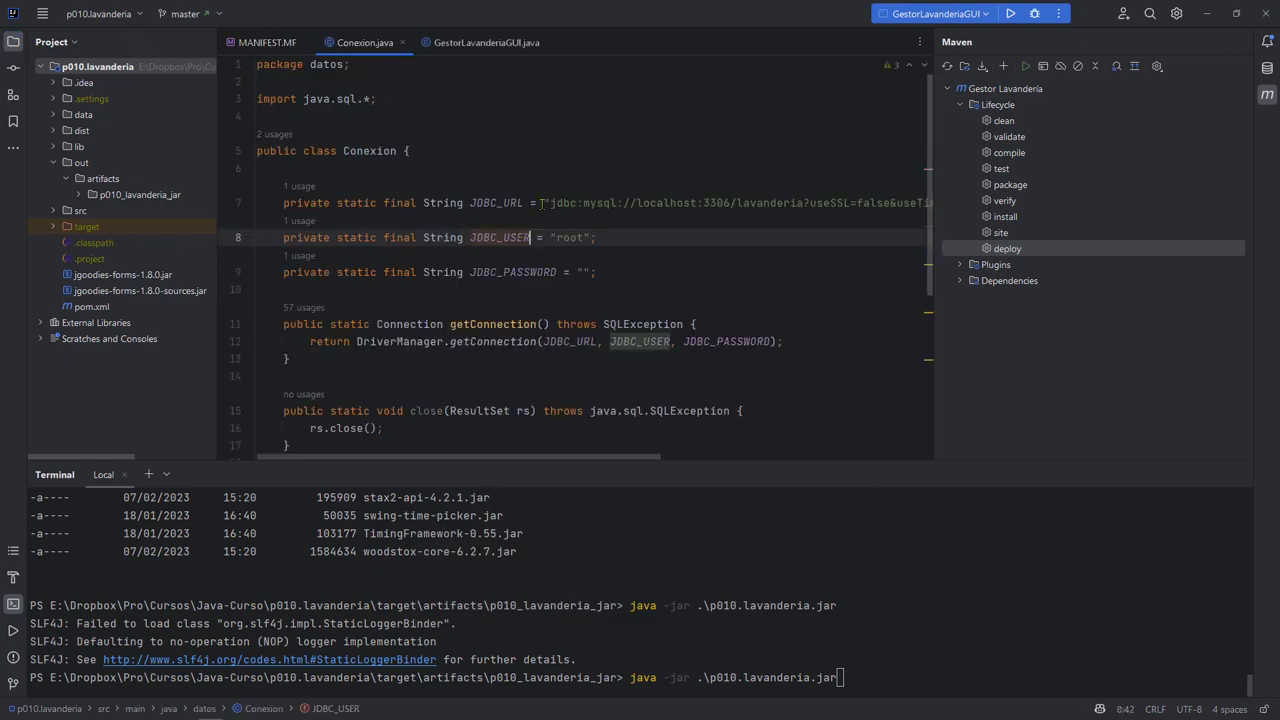
- Examine the JDBC_URL, JDBC_USER and JDBC_PASSWORD constants in Conexion.java, reading the database connection string to its end
click(546, 203)
drag(552, 203, 870, 203)
click(660, 229)
click(304, 188)
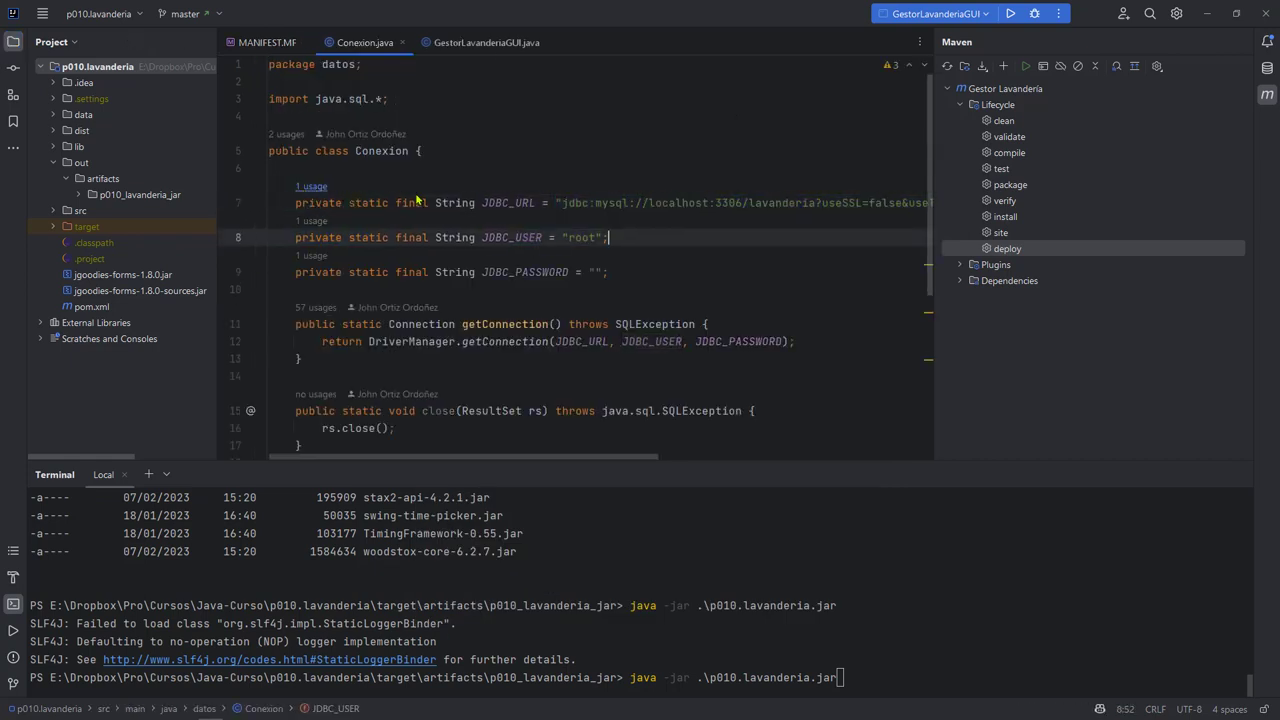
scroll(536, 183, up, 2)
drag(476, 203, 600, 250)
click(600, 255)
drag(556, 203, 985, 210)
click(802, 226)
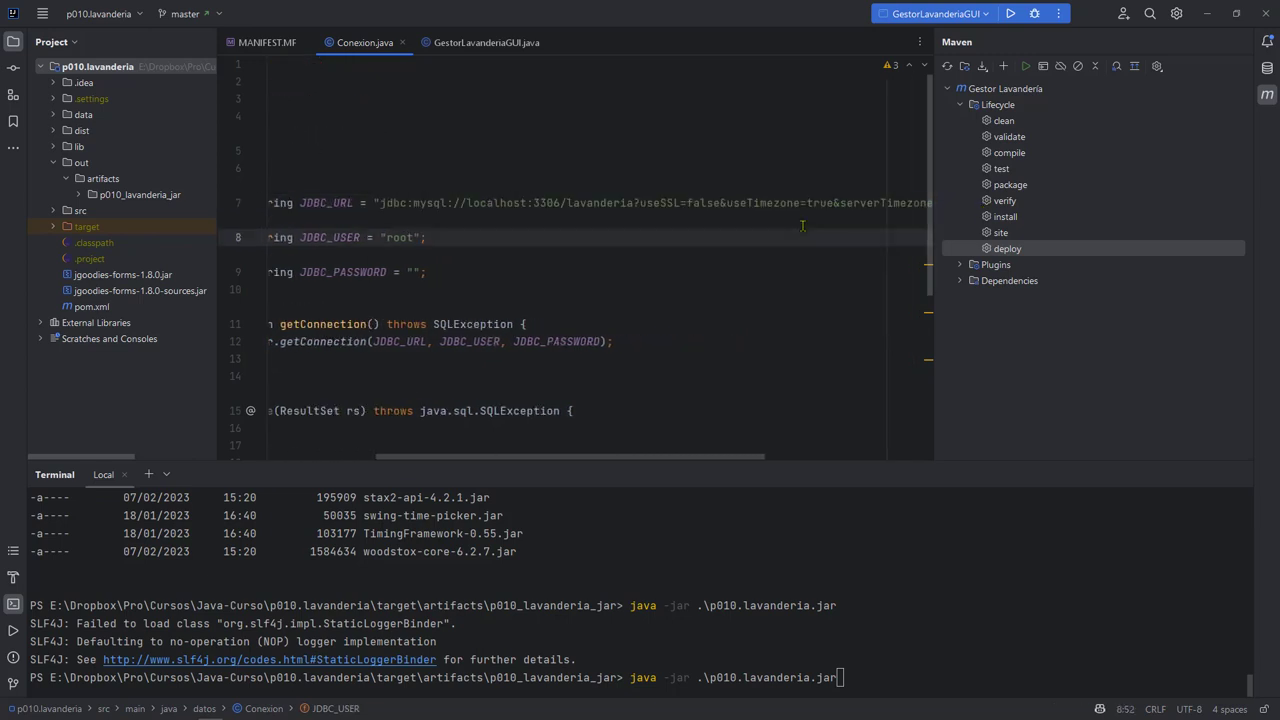
click(417, 204)
drag(372, 202, 986, 216)
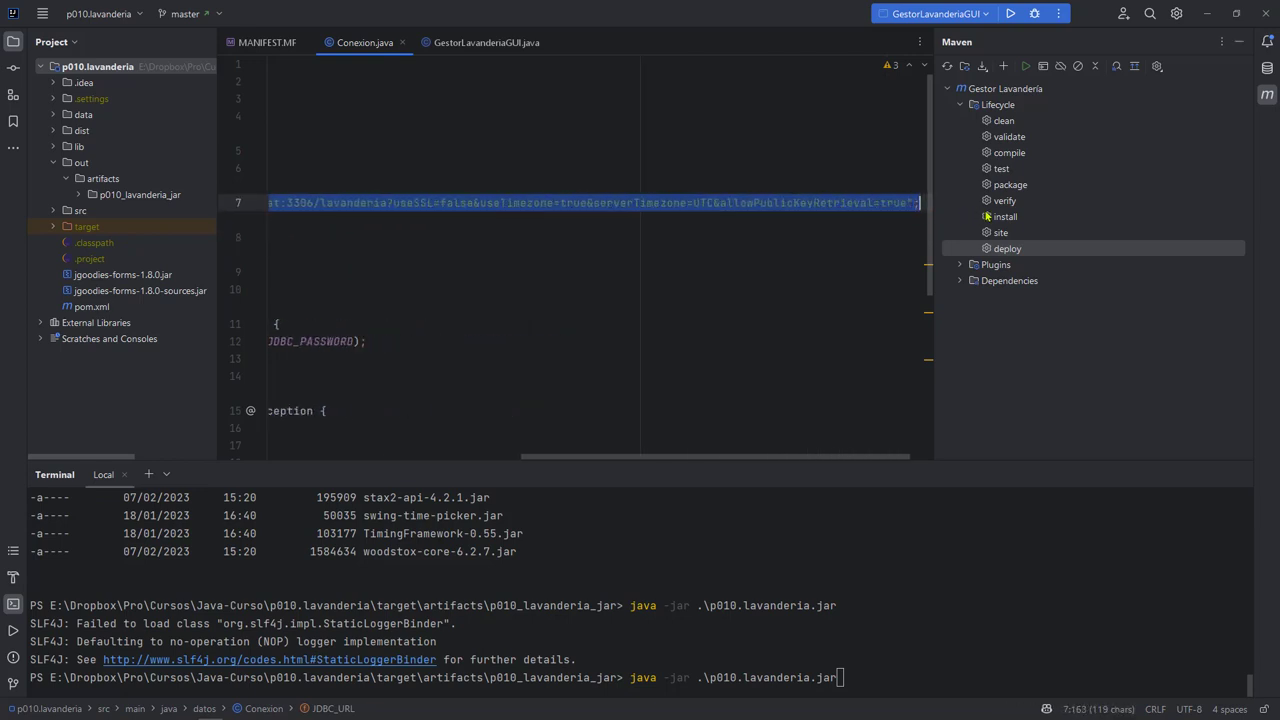
click(660, 202)
click(662, 461)
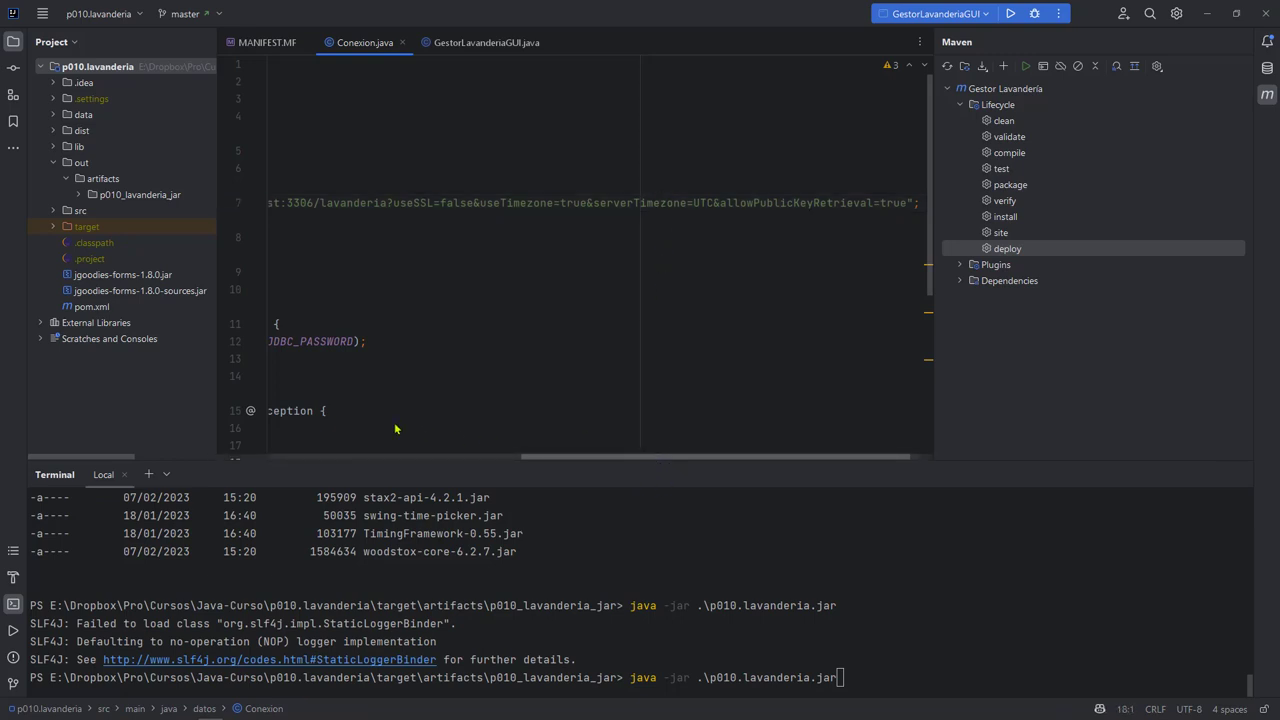